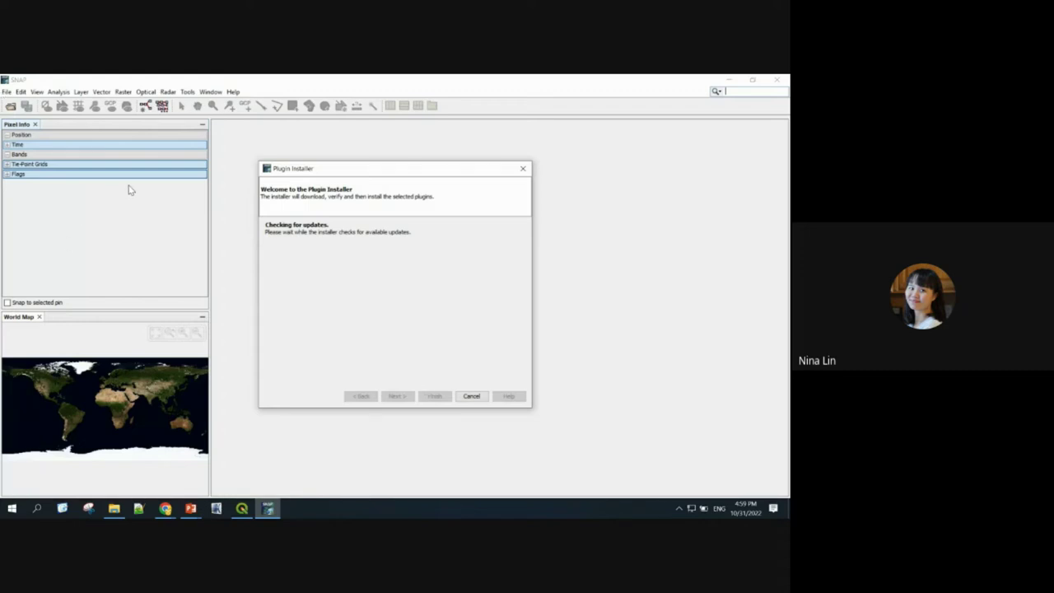
Dismiss the plugin installer and load the graph grdGraphCropHokkaido.xml into the Graph Builder.
left_click(476, 399)
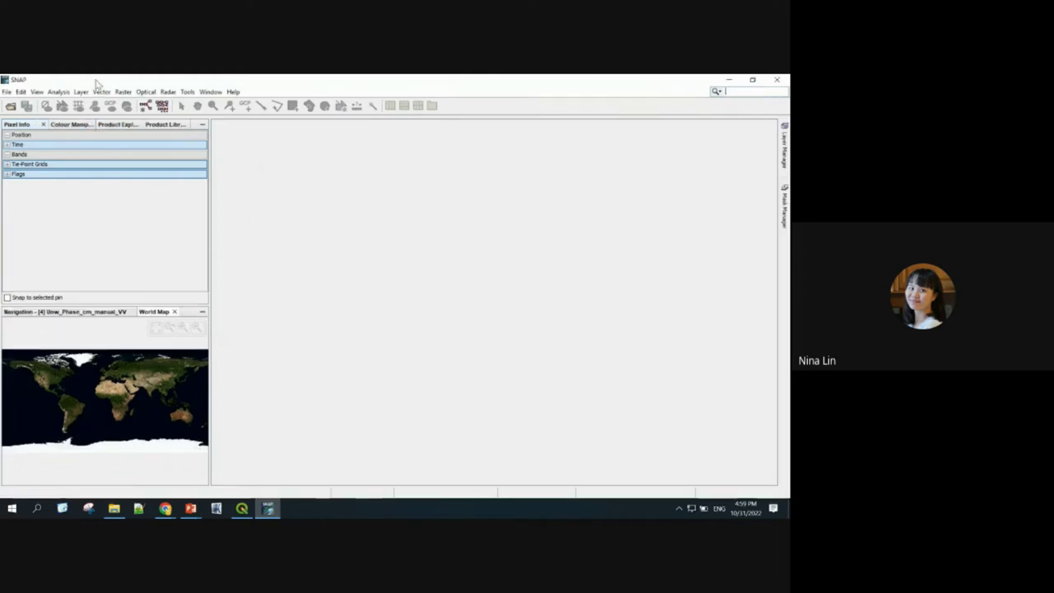
left_click(144, 107)
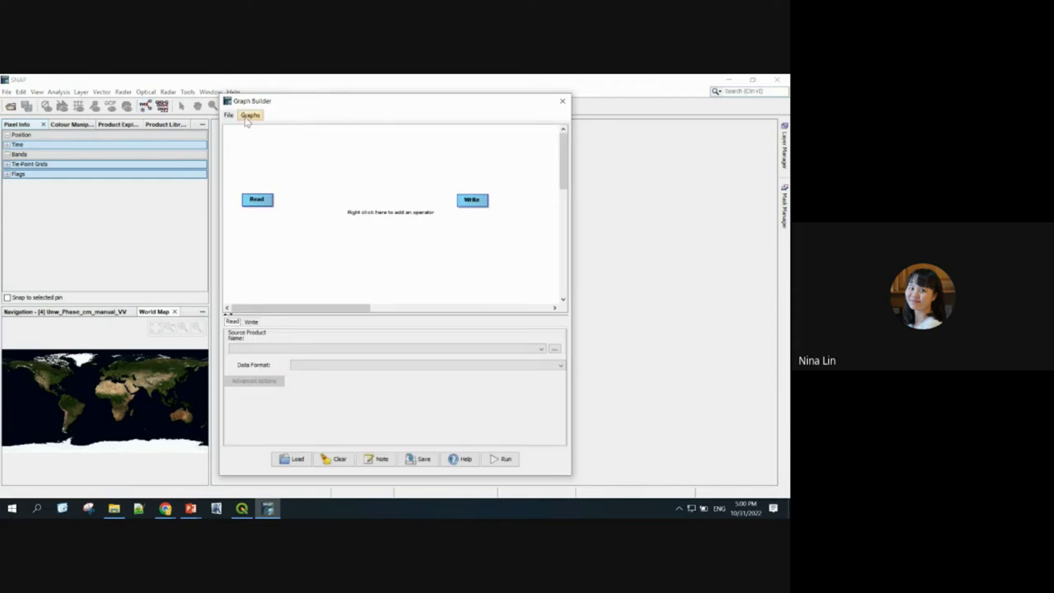
left_click(245, 117)
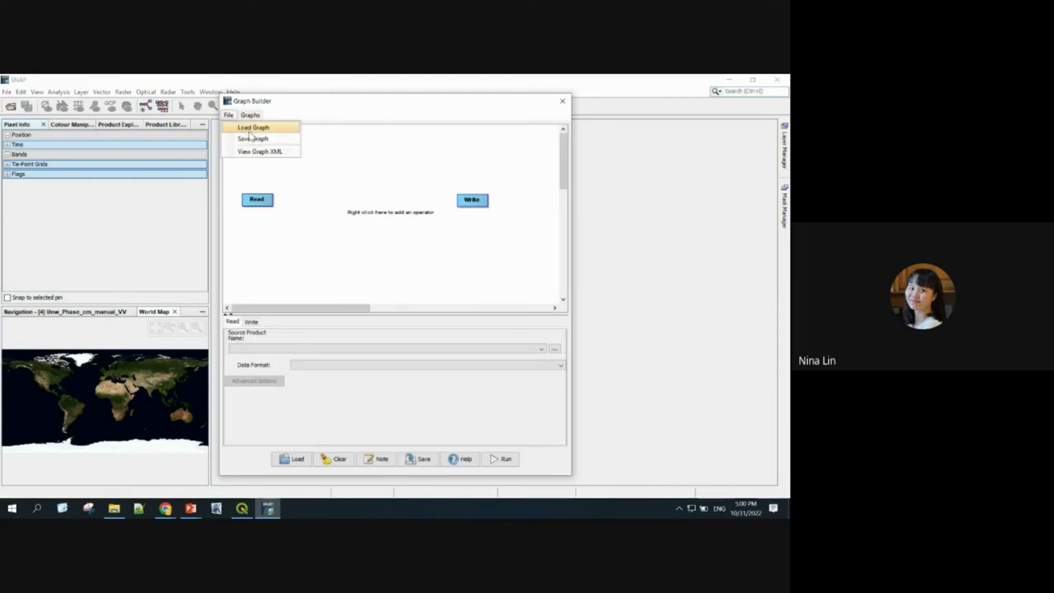
left_click(252, 129)
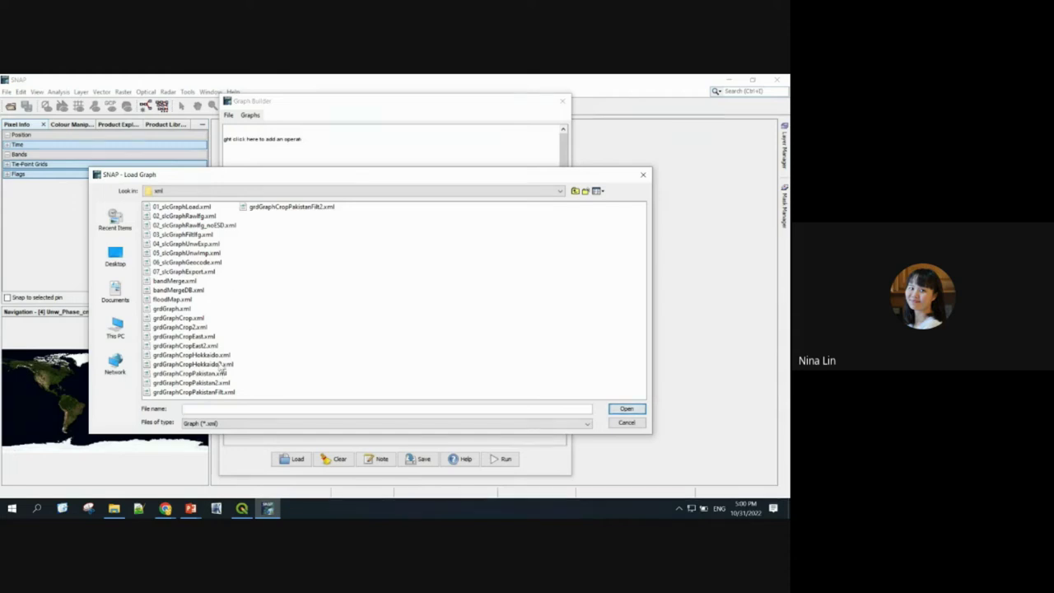
left_click(206, 355)
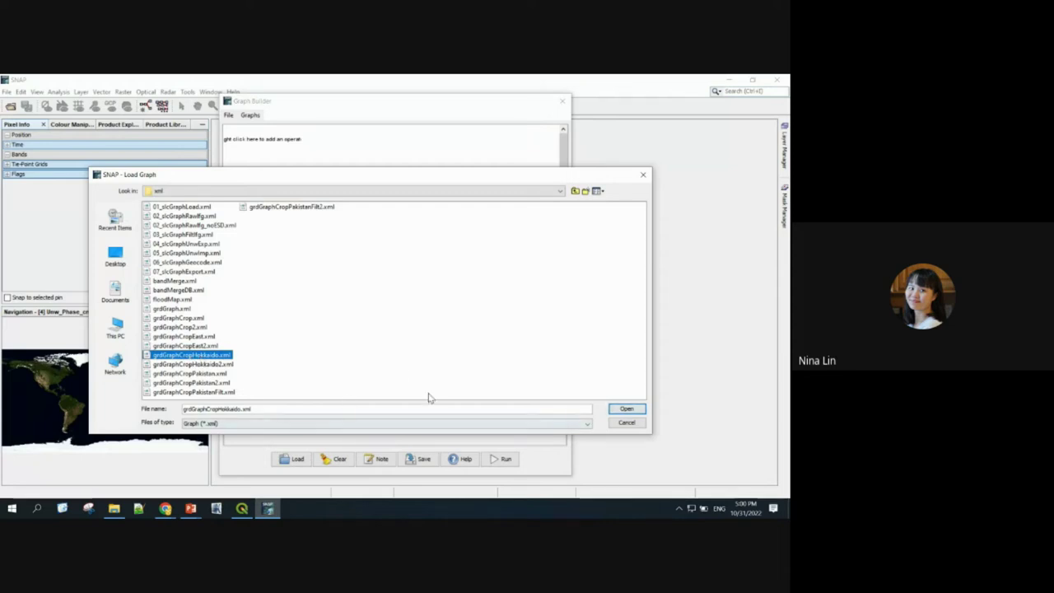
left_click(628, 409)
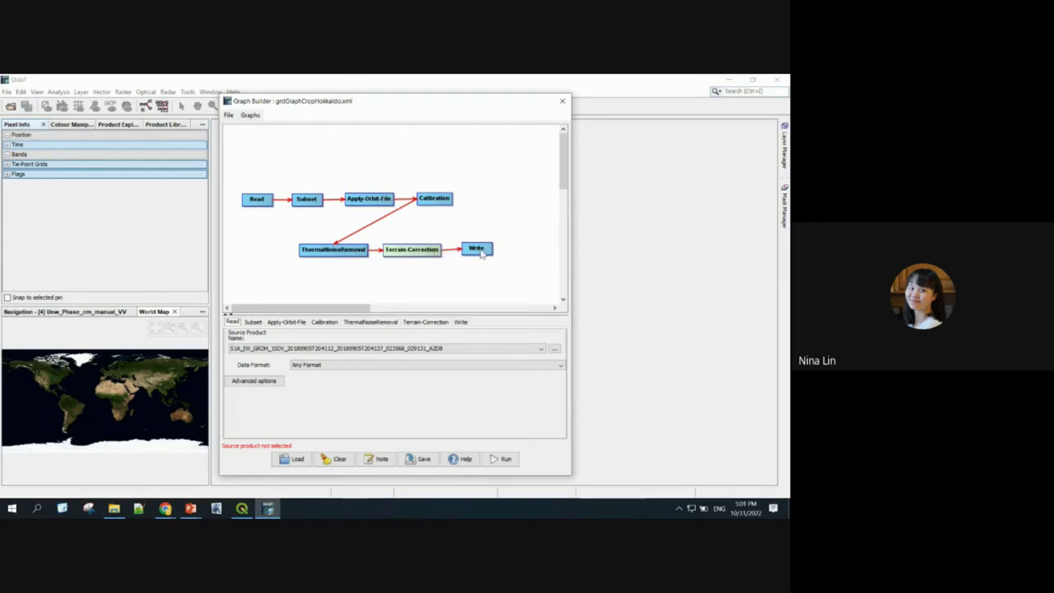
Delete the Write and Terrain-Correction operators from the end of the graph.
mouse_move(378, 96)
left_mouse_down()
mouse_move(299, 134)
mouse_move(373, 98)
left_mouse_up()
right_click(434, 252)
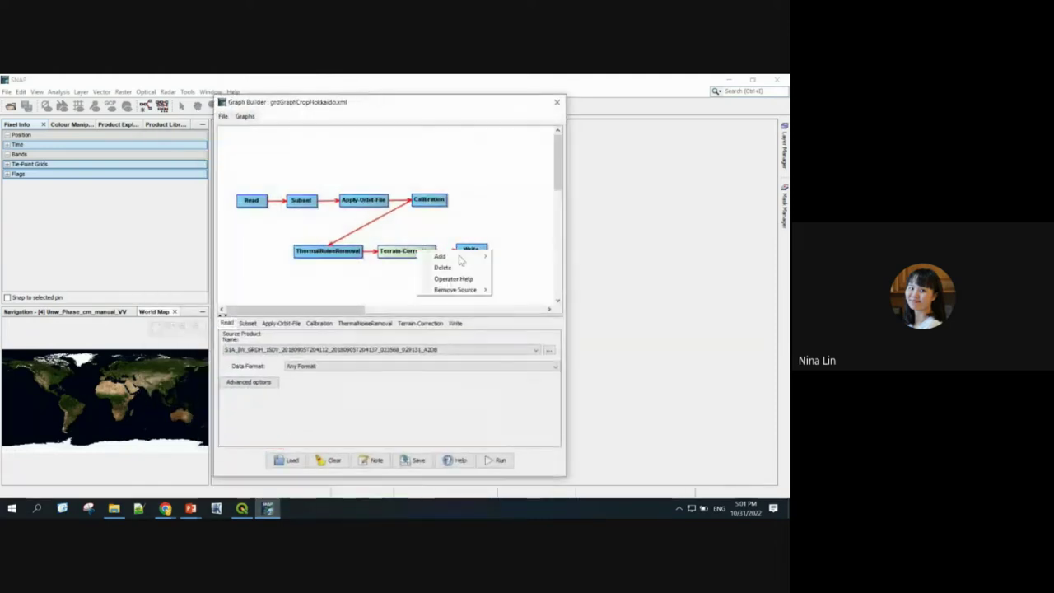
left_click(499, 231)
left_click(473, 250)
right_click(476, 256)
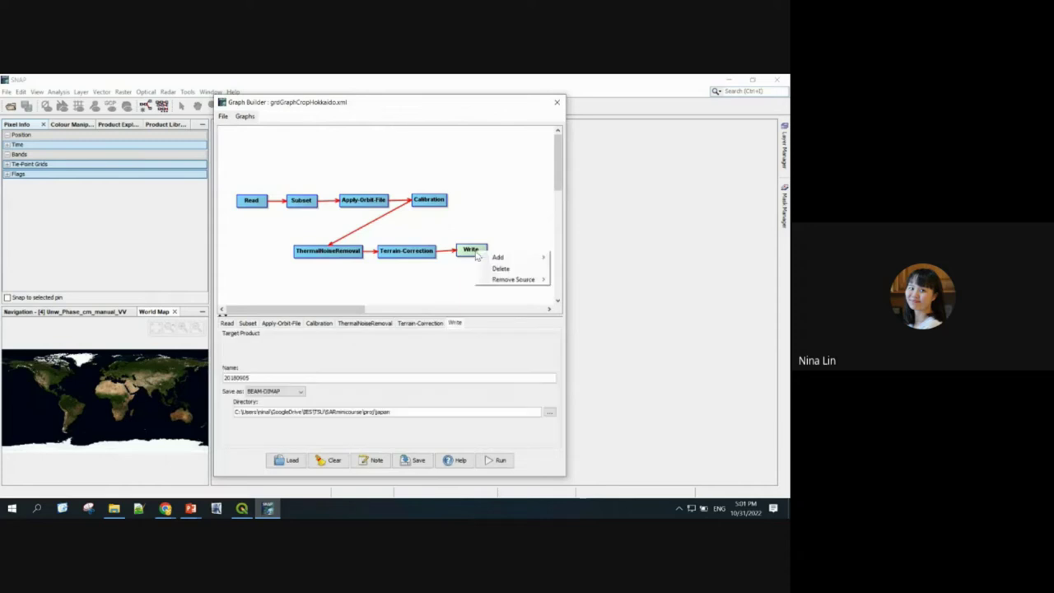
left_click(497, 266)
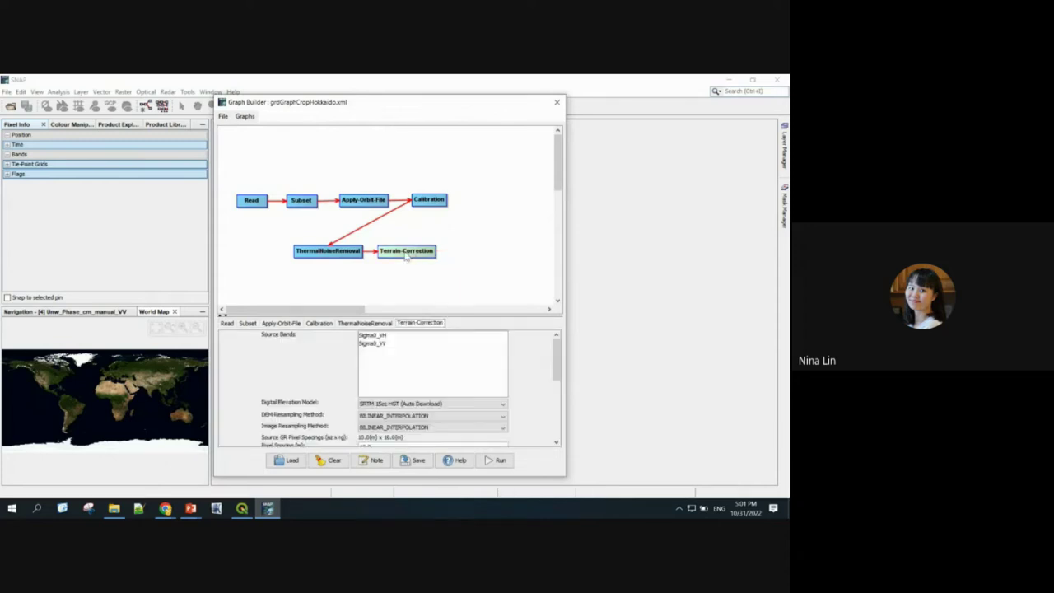
right_click(411, 256)
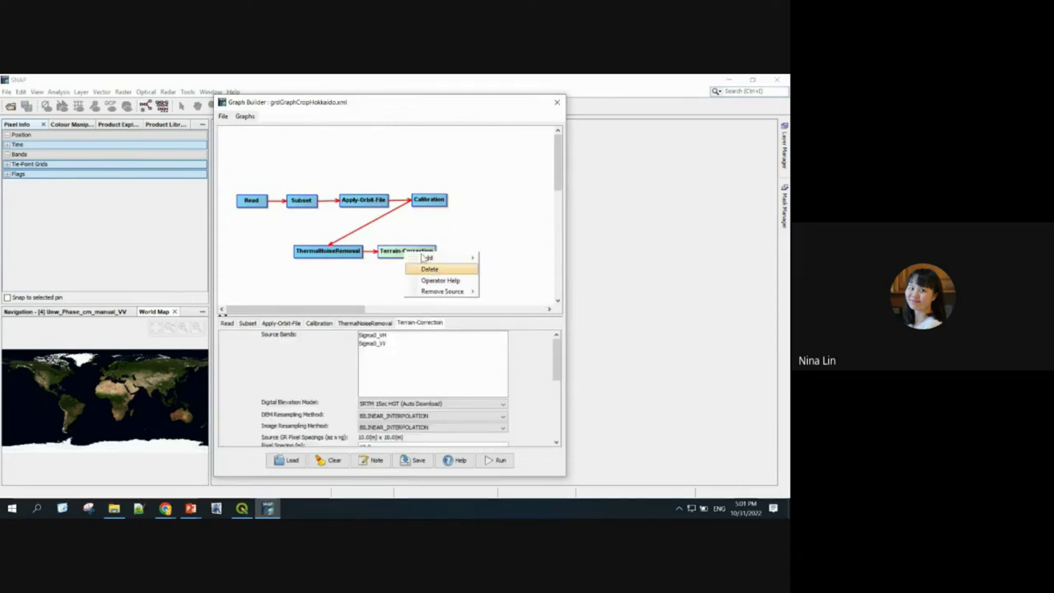
left_click(429, 269)
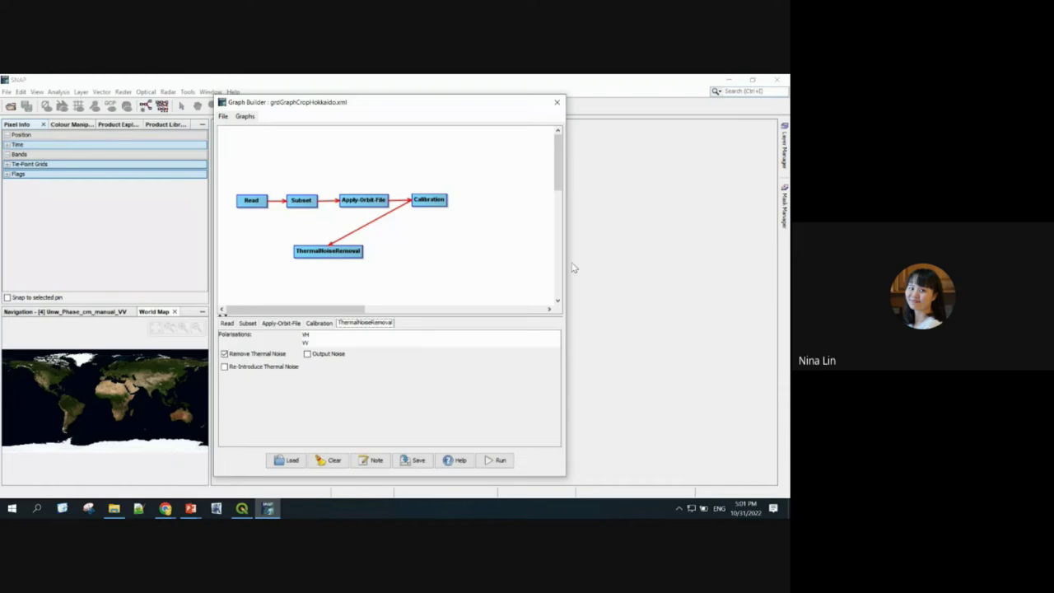
Widen the Graph Builder window and add a Speckle-Filter operator beside ThermalNoiseRemoval.
left_click_drag(566, 264, 749, 276)
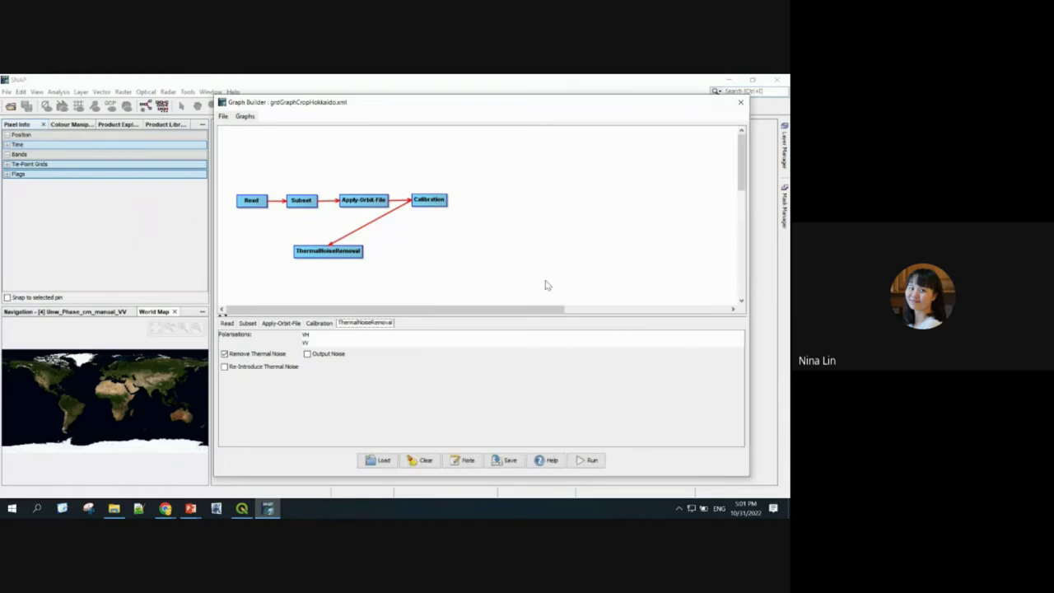
right_click(410, 256)
mouse_move(435, 257)
mouse_move(485, 270)
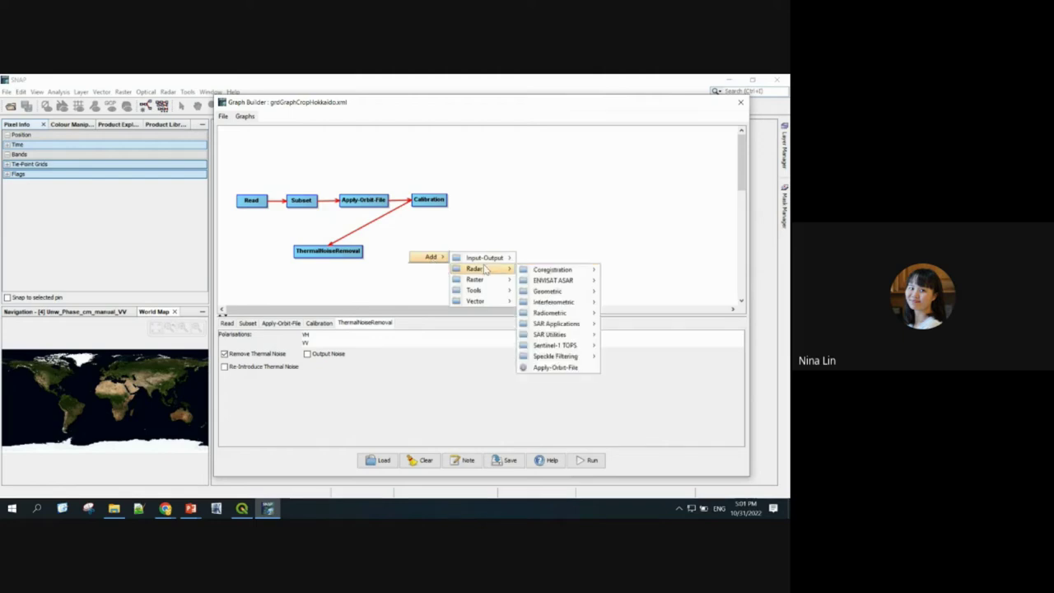
mouse_move(552, 272)
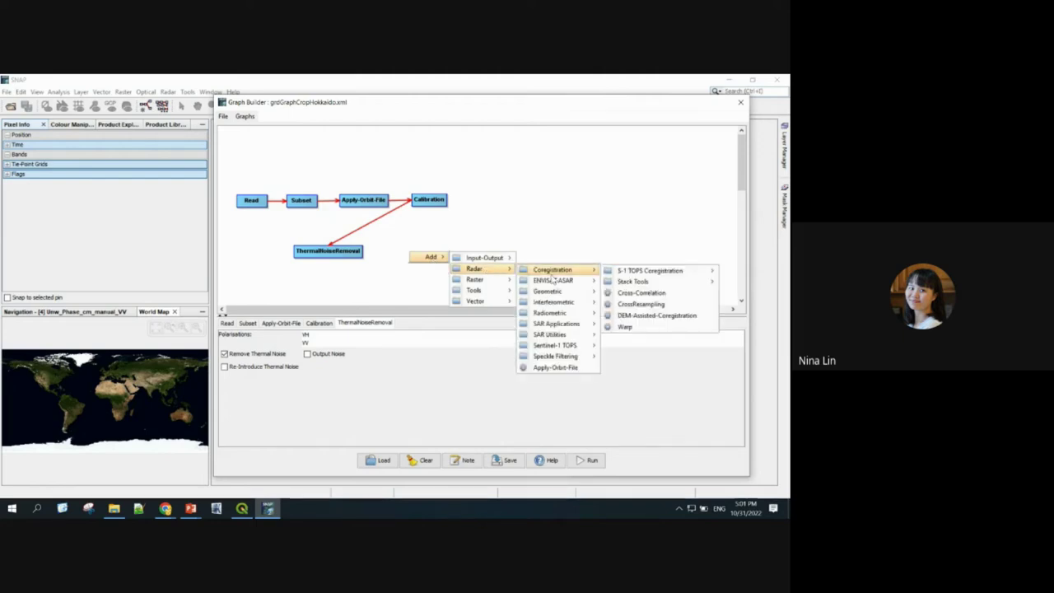
mouse_move(560, 357)
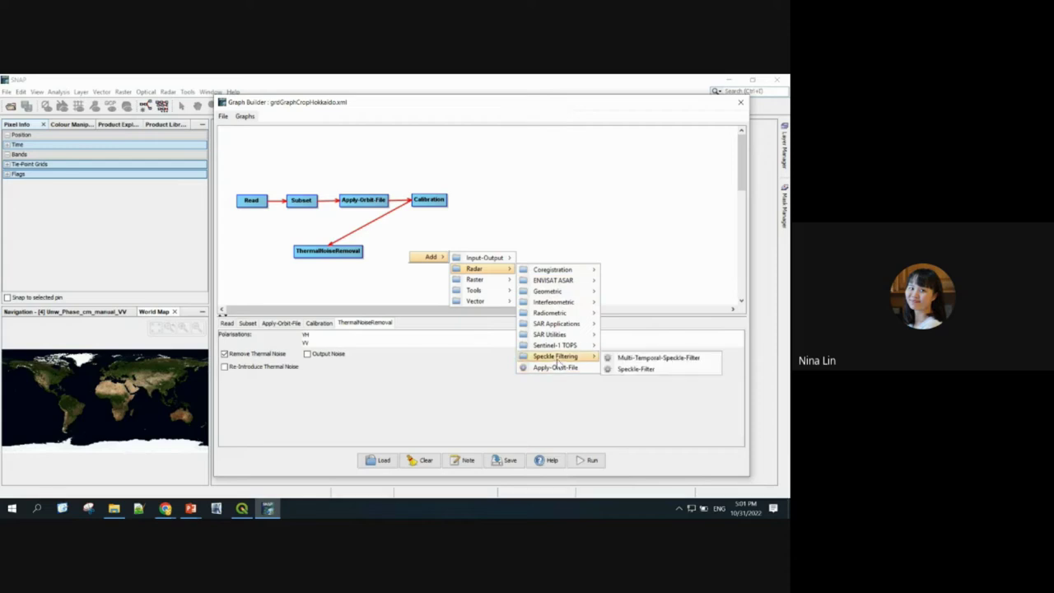
left_click(637, 372)
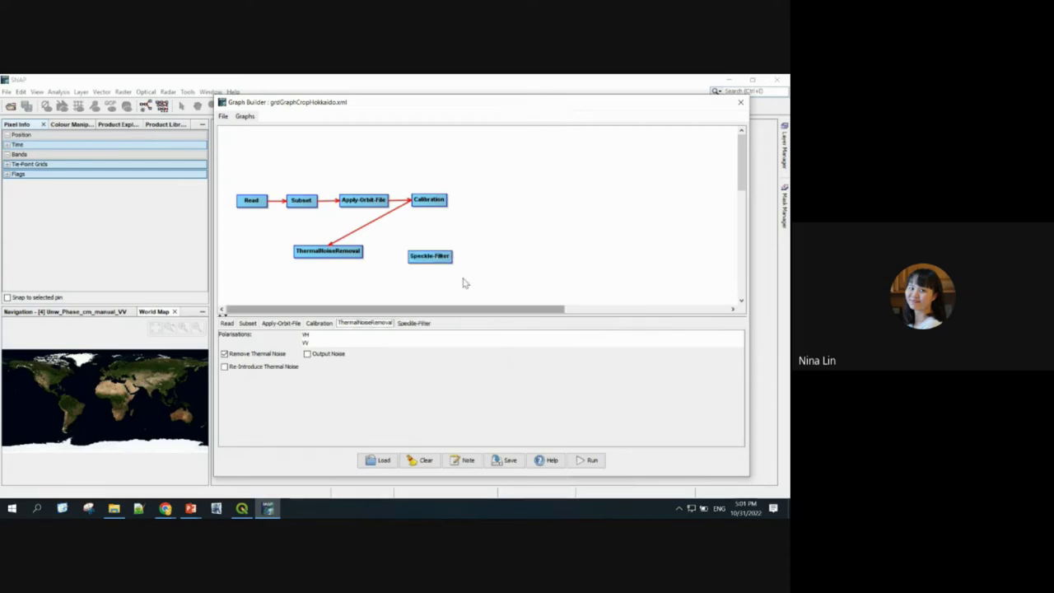
left_click_drag(436, 262, 404, 257)
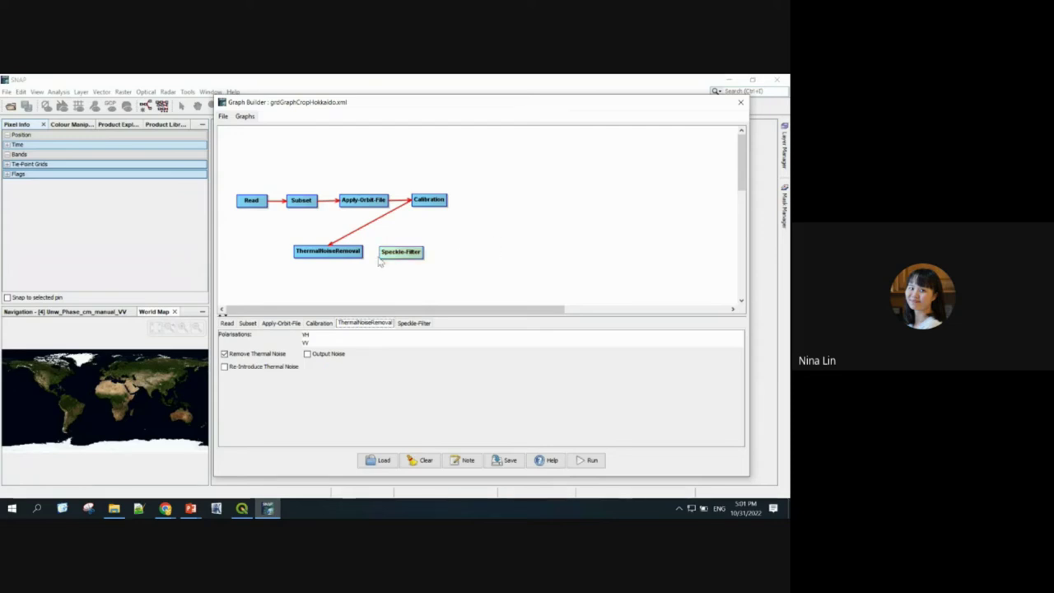
Add a Terrain-Correction operator and place it in line after the Speckle-Filter.
right_click(462, 253)
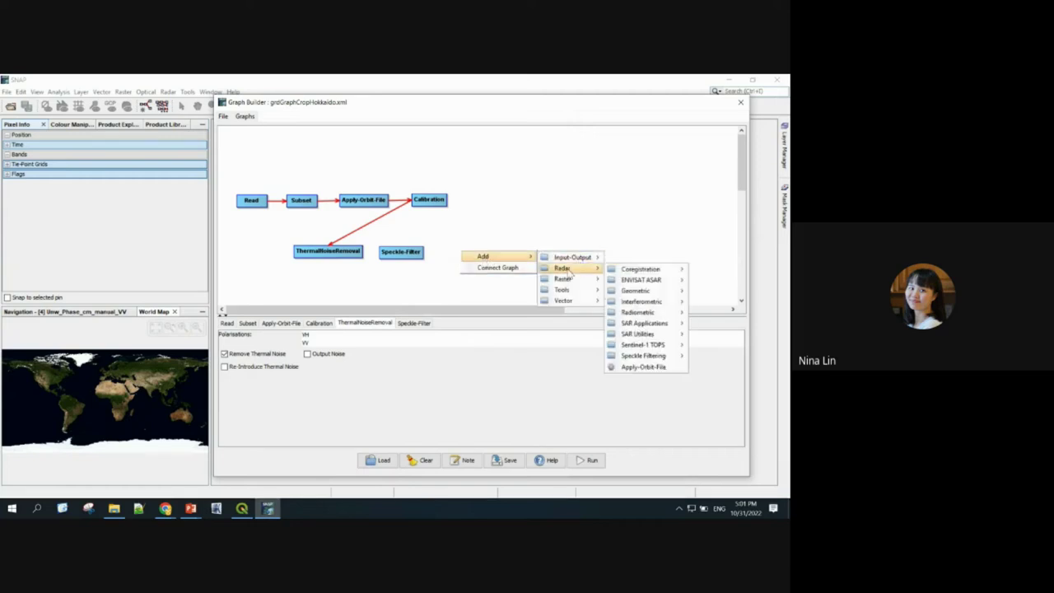
mouse_move(635, 293)
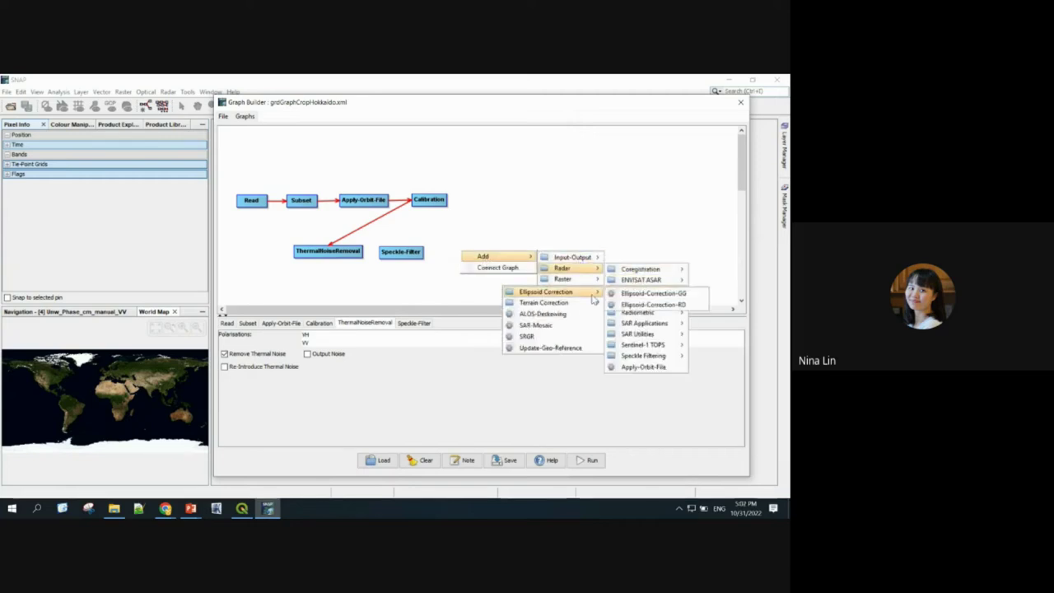
mouse_move(576, 303)
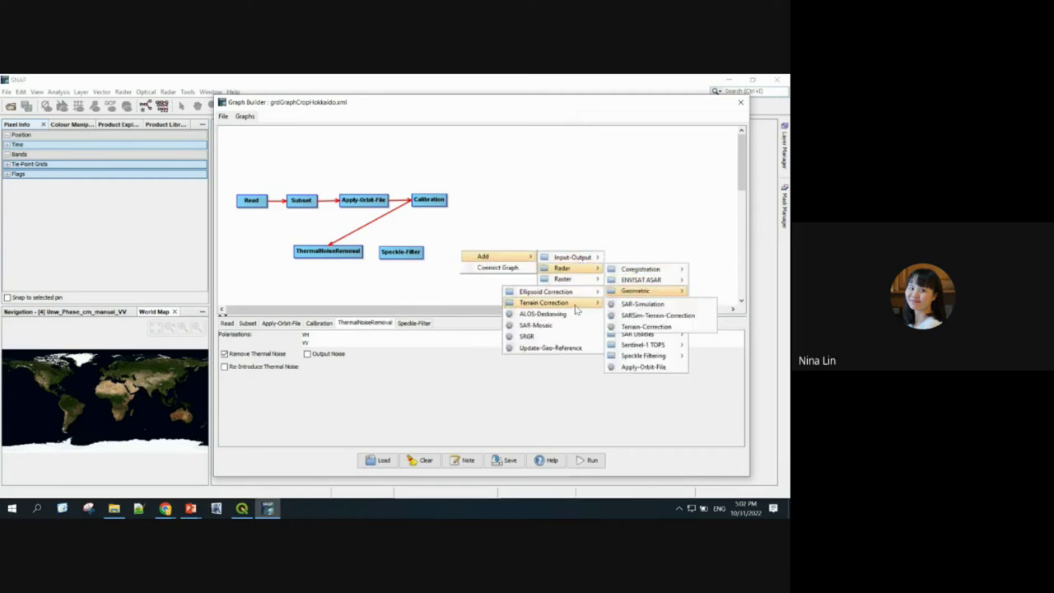
left_click(646, 327)
left_click_drag(479, 261, 461, 256)
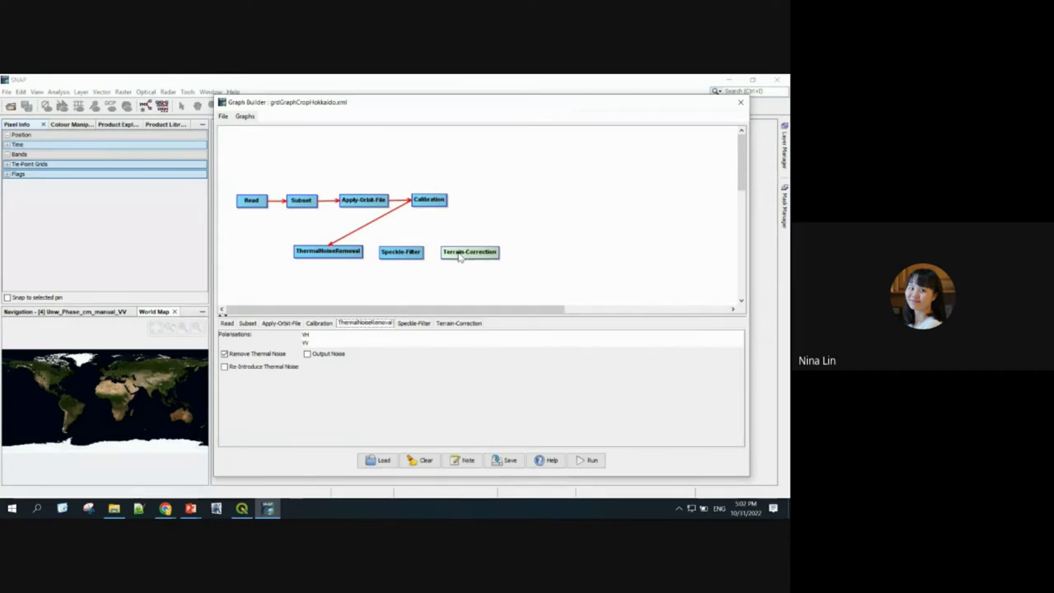
Add a Write operator and place it in line after Terrain-Correction.
right_click(543, 250)
mouse_move(576, 253)
mouse_move(642, 257)
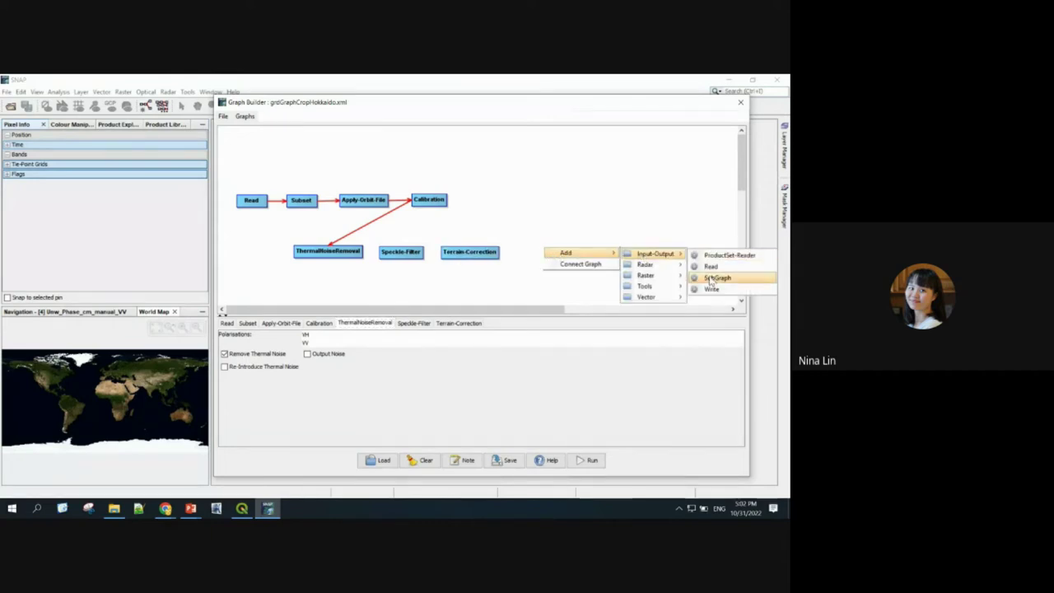
left_click(710, 287)
left_click_drag(562, 256, 533, 257)
Connect ThermalNoiseRemoval to Speckle-Filter, Speckle-Filter to Terrain-Correction, and Terrain-Correction to Write.
left_click(360, 255)
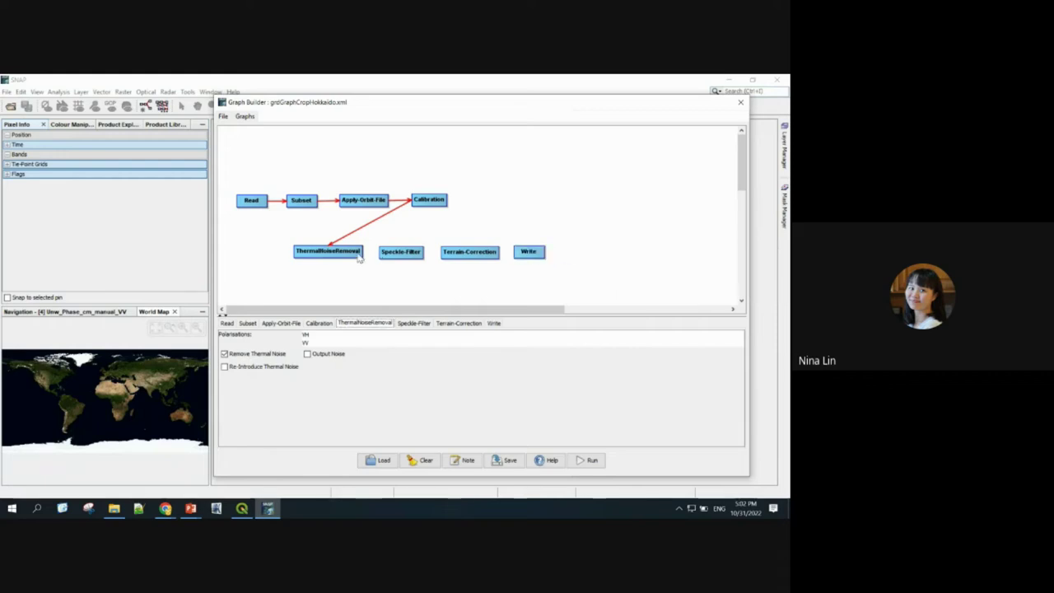
left_click_drag(367, 257, 529, 253)
left_click(389, 223)
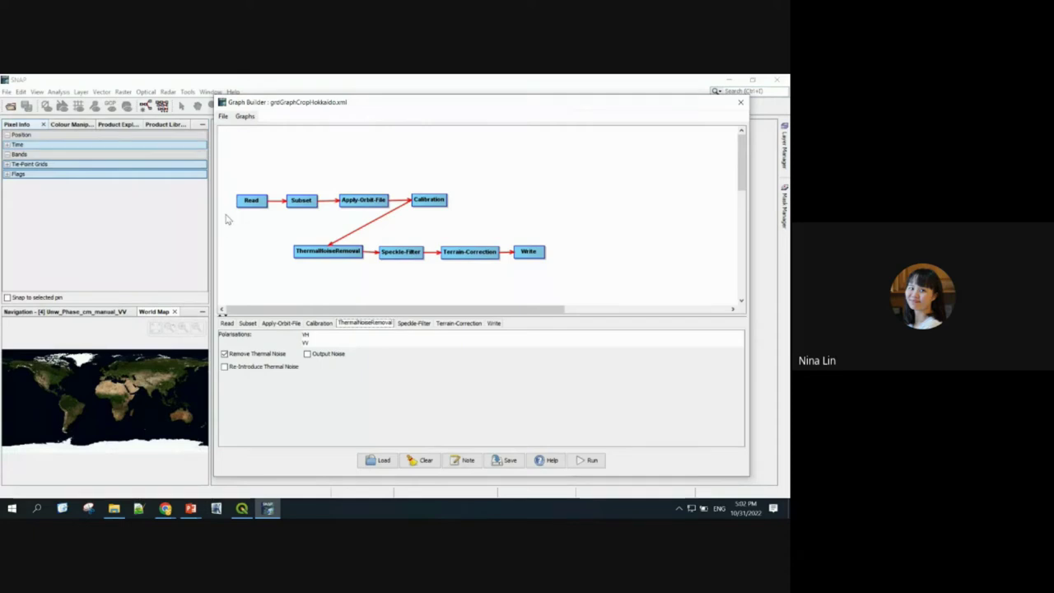
Browse for the Read operator's source product and open the pakistan folder inside the data folder.
left_click(253, 203)
left_click(228, 323)
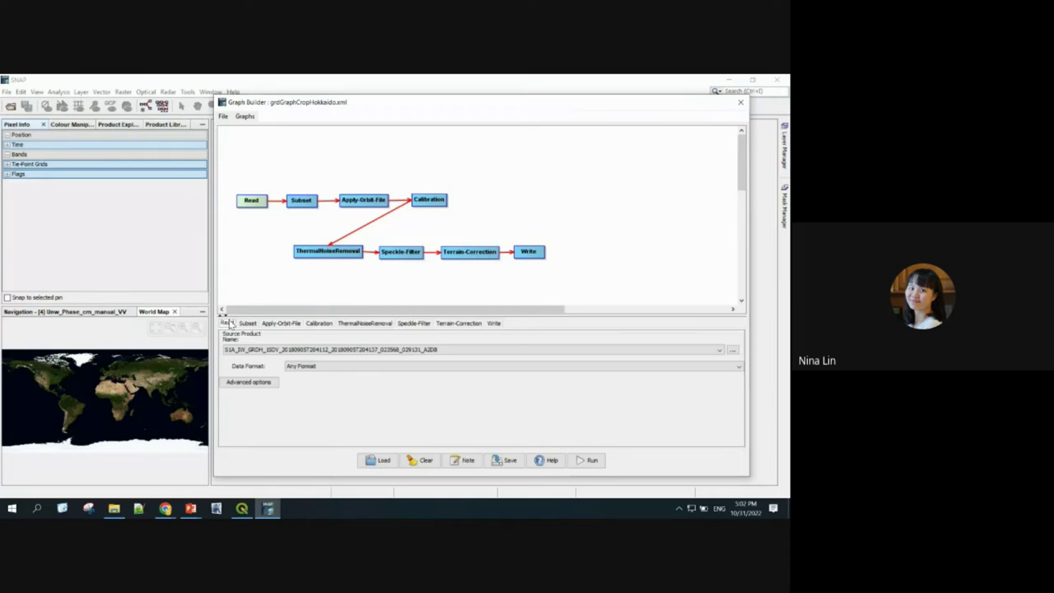
left_click(733, 350)
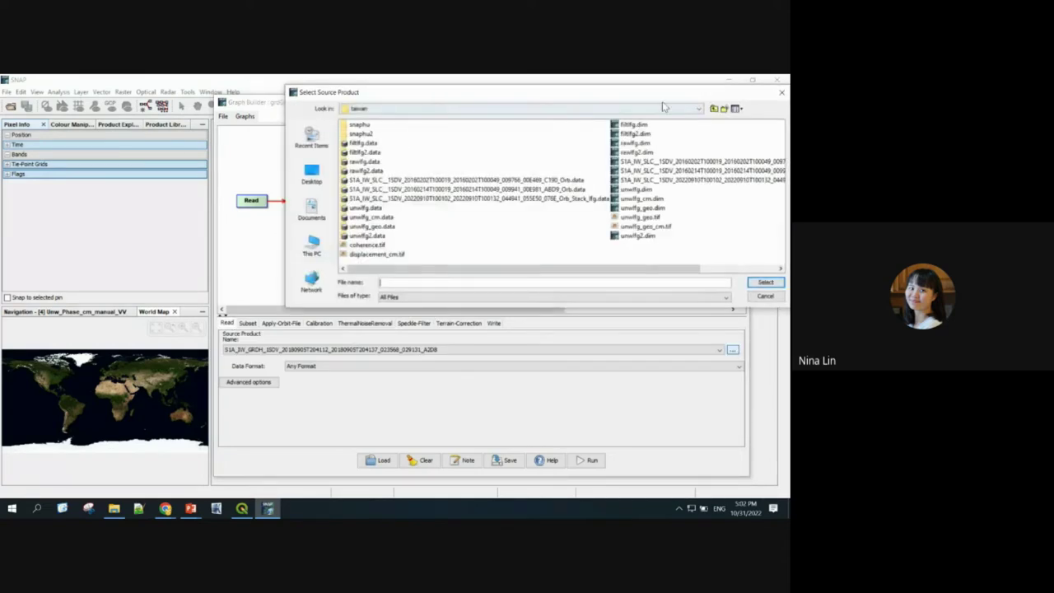
left_click(714, 108)
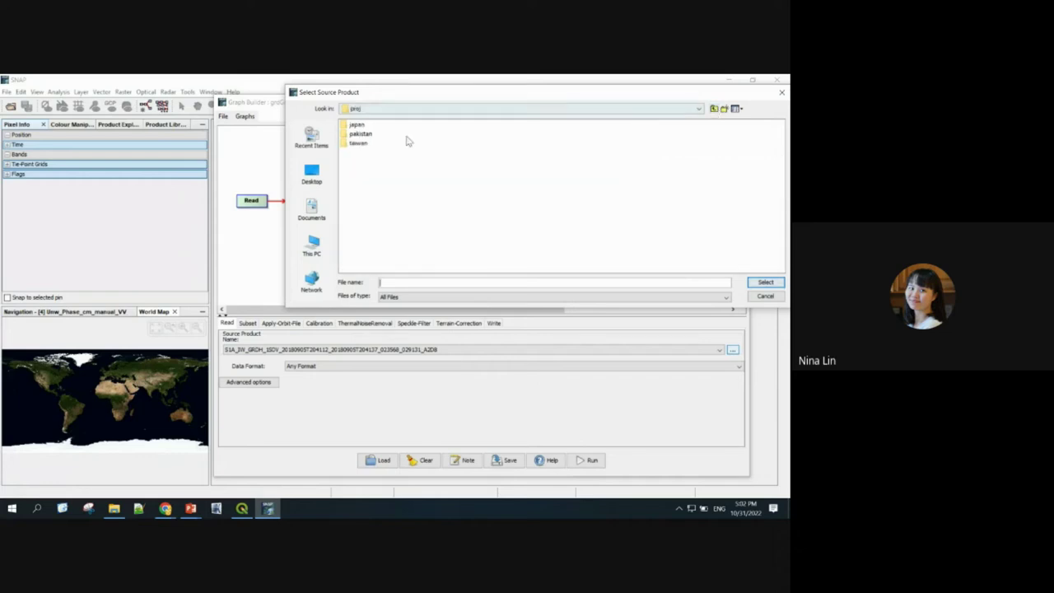
double_click(359, 134)
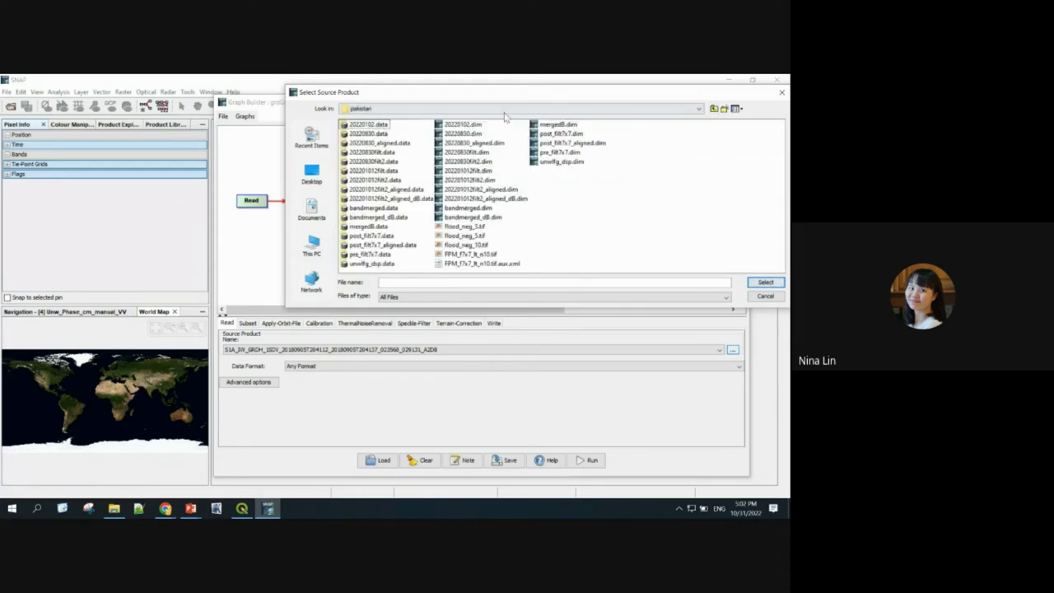
left_click(714, 108)
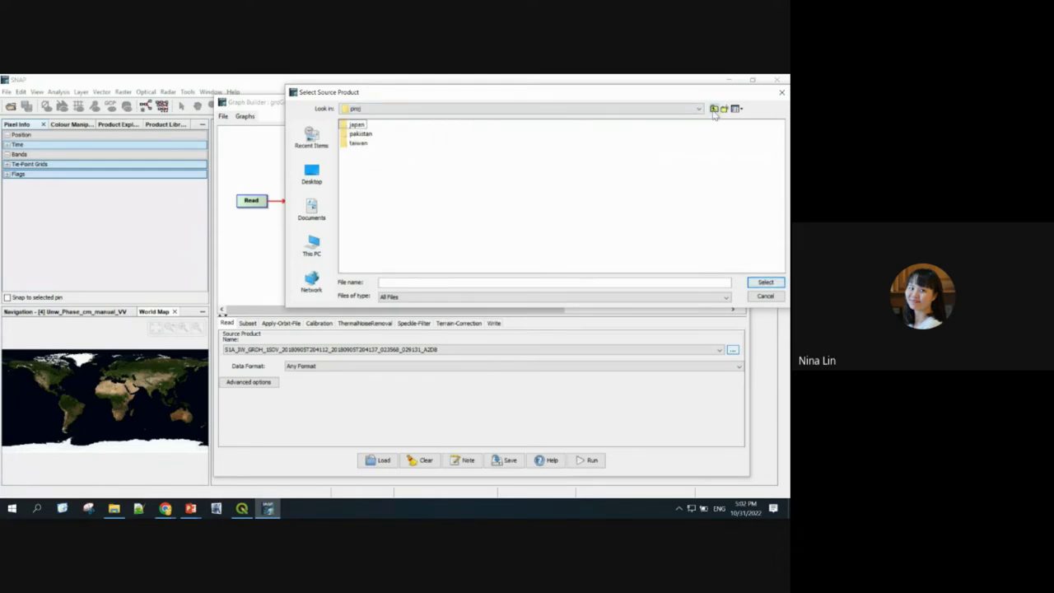
left_click(572, 109)
left_click(443, 120)
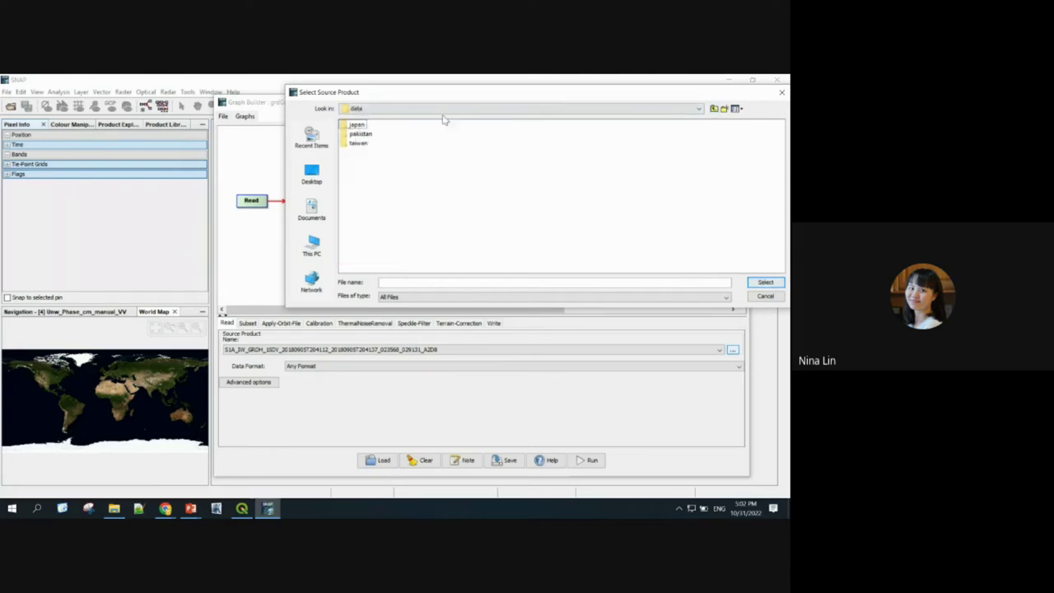
double_click(360, 133)
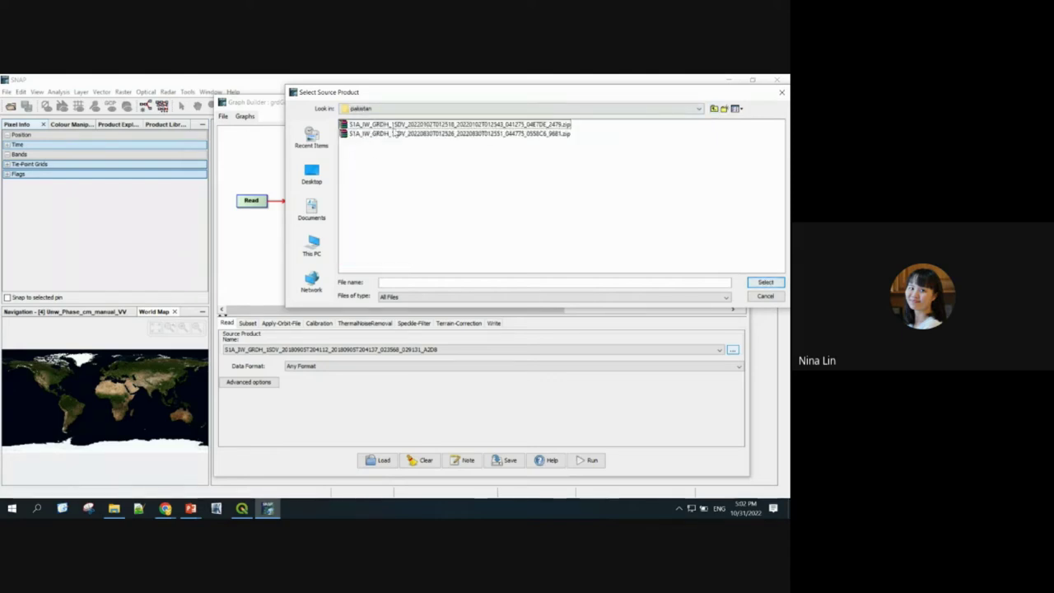
Load S1A_IW_GRDH_1SDV_20220102T012518_20220102T012543_041275_04E7DE_2479.zip from the pakistan folder as the Read operator's source product.
left_click(492, 125)
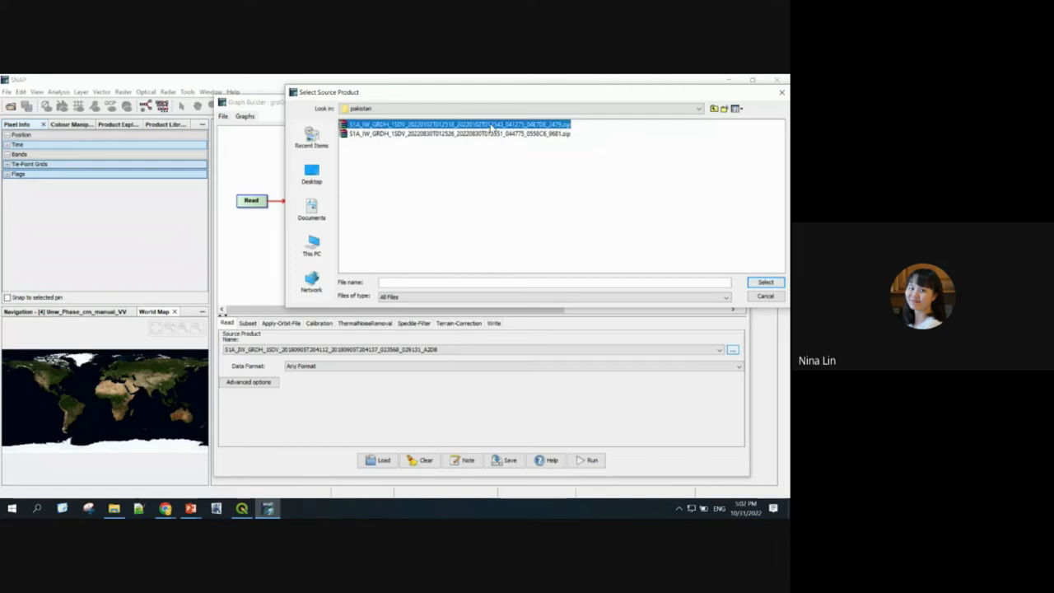
left_click(476, 136)
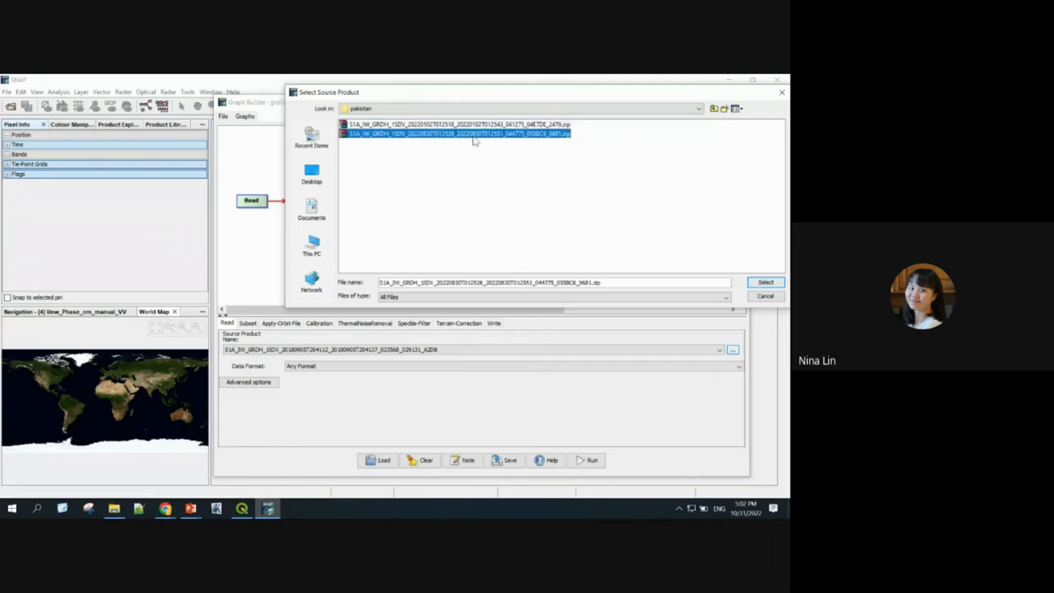
left_click(474, 126)
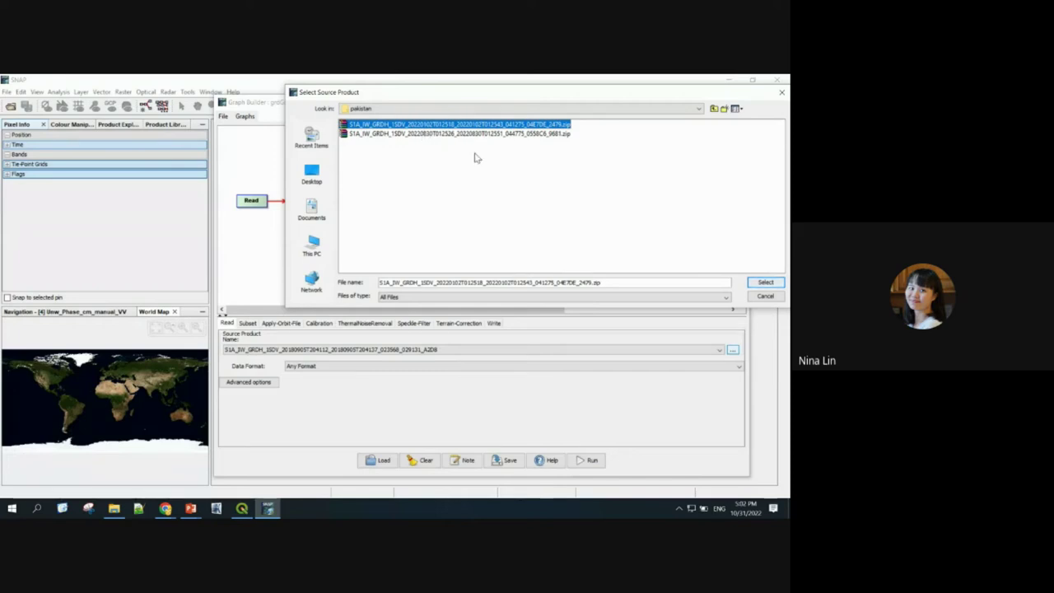
left_click(470, 124)
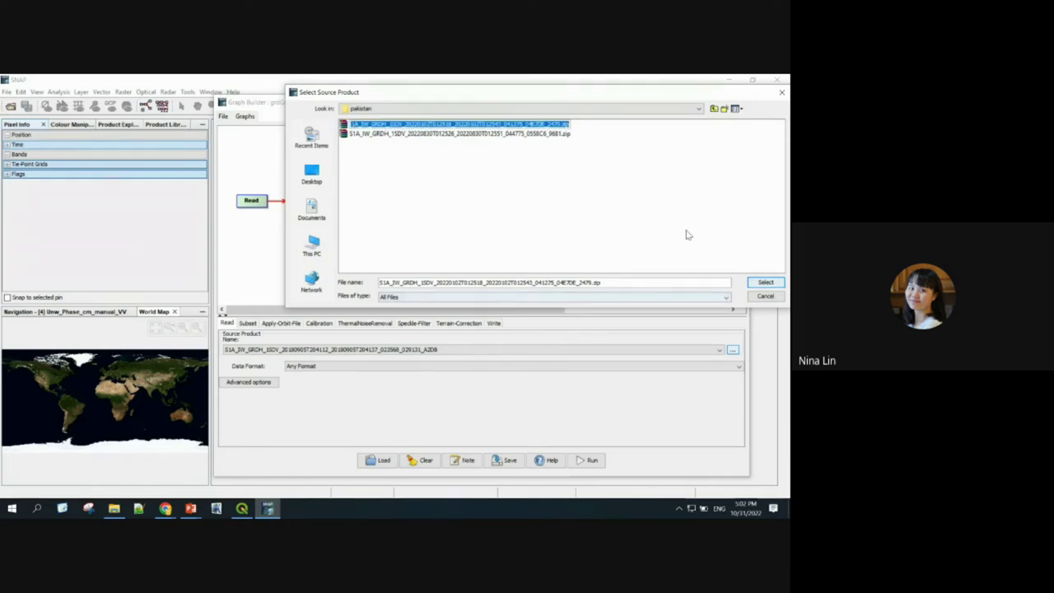
left_click(765, 283)
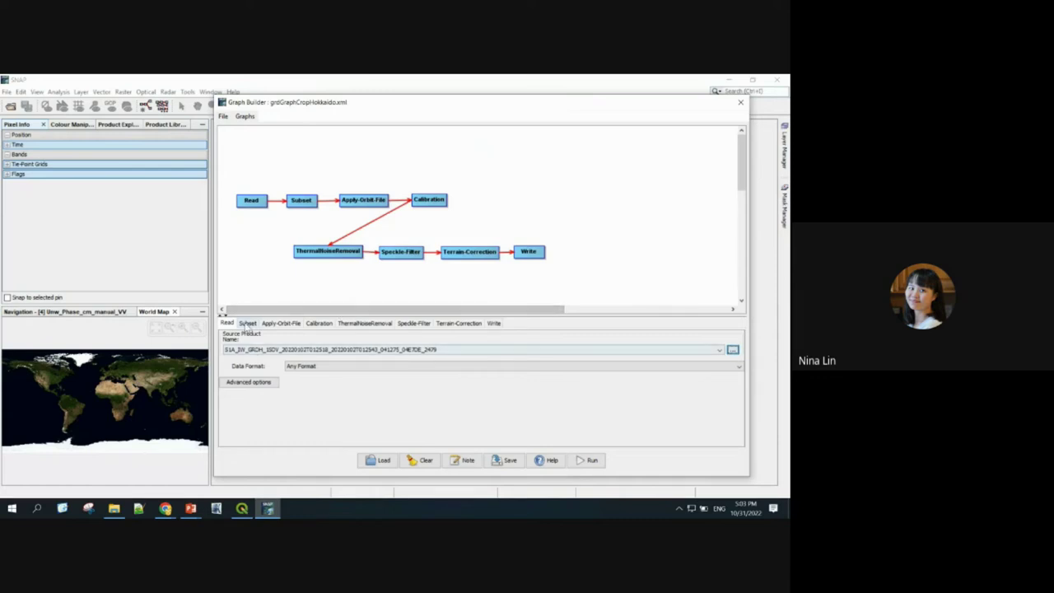
Draw a geographic subset rectangle over central Africa on the Subset operator's map.
left_click(248, 324)
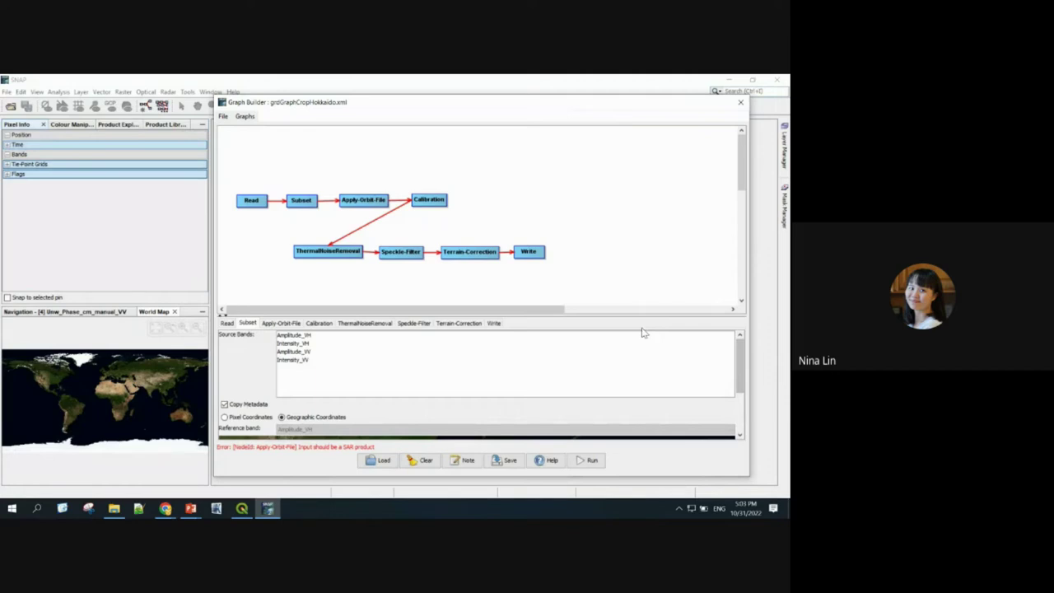
left_click_drag(643, 315, 643, 234)
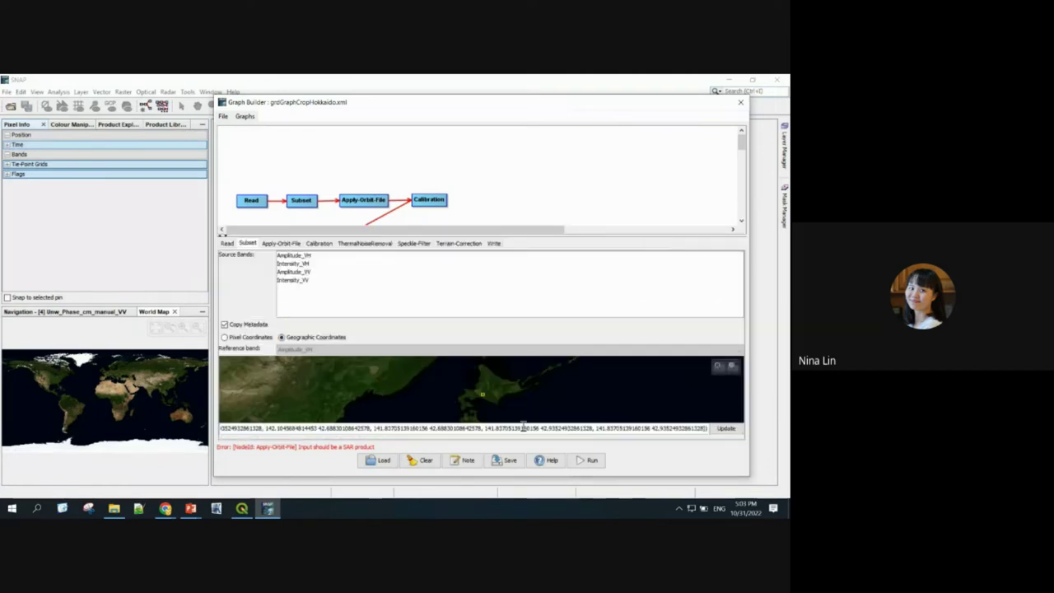
scroll(365, 393, "down", 2)
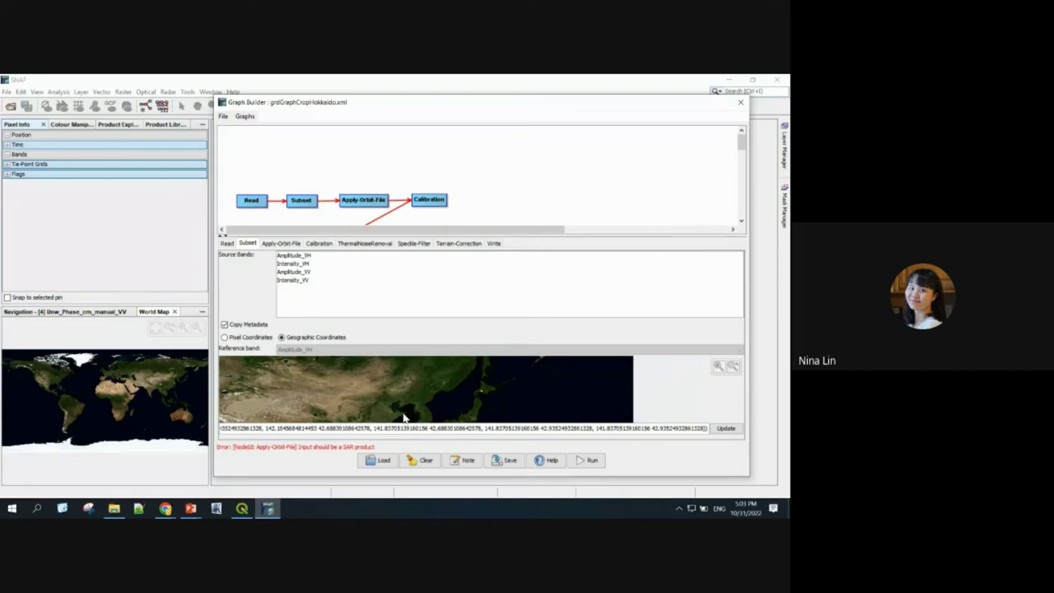
left_click_drag(381, 407, 414, 395)
left_click(718, 366)
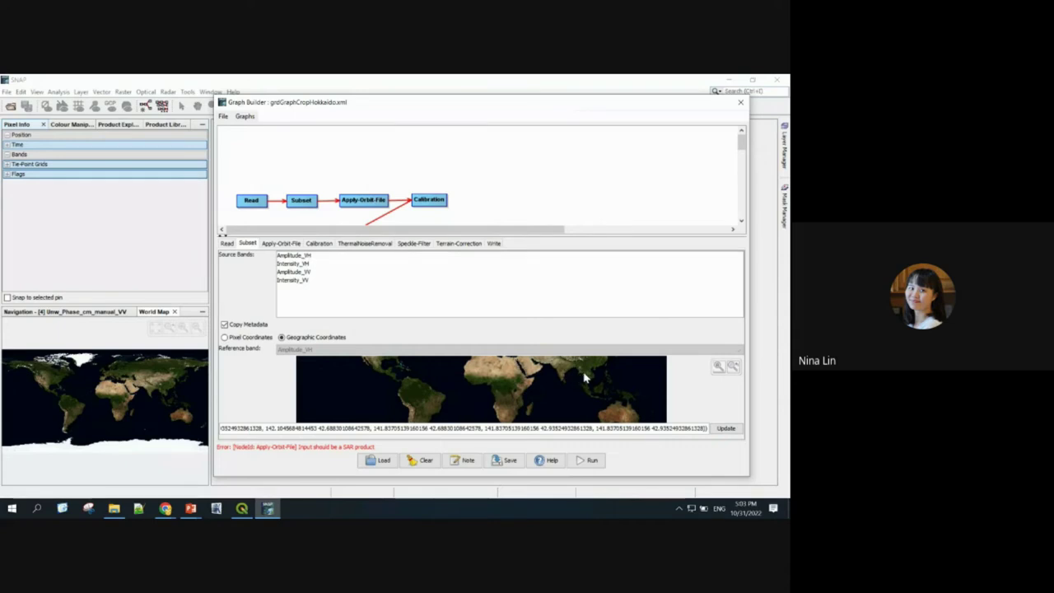
scroll(585, 377, "up", 2)
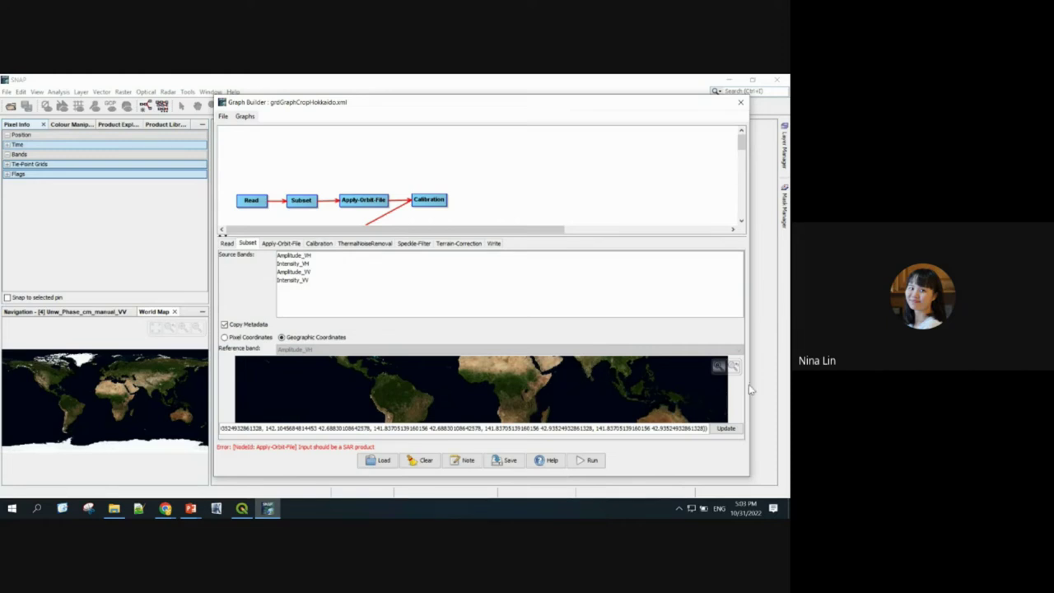
scroll(586, 366, "down", 2)
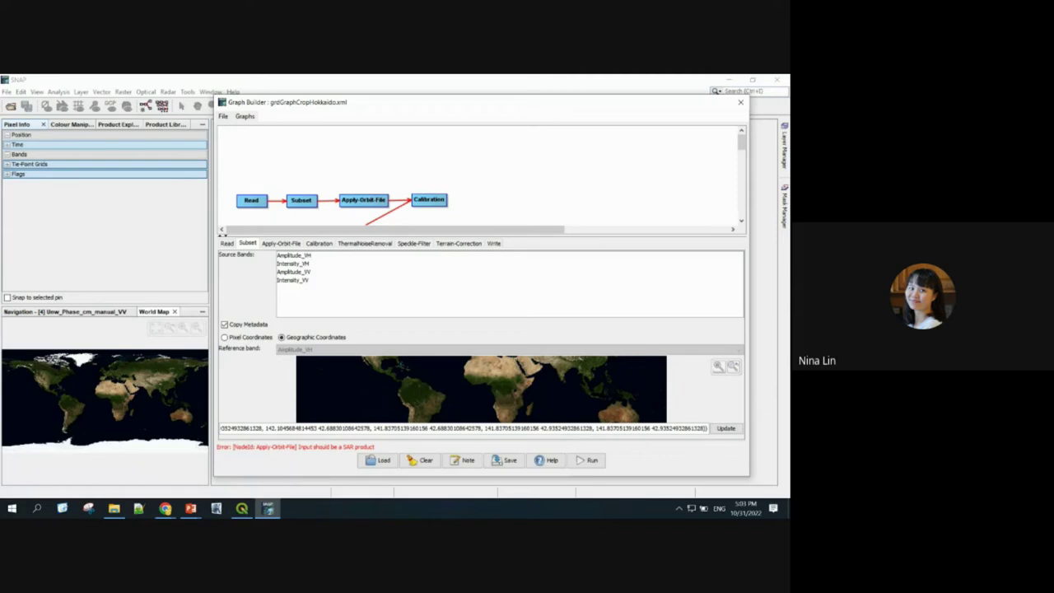
left_click_drag(481, 372, 521, 387)
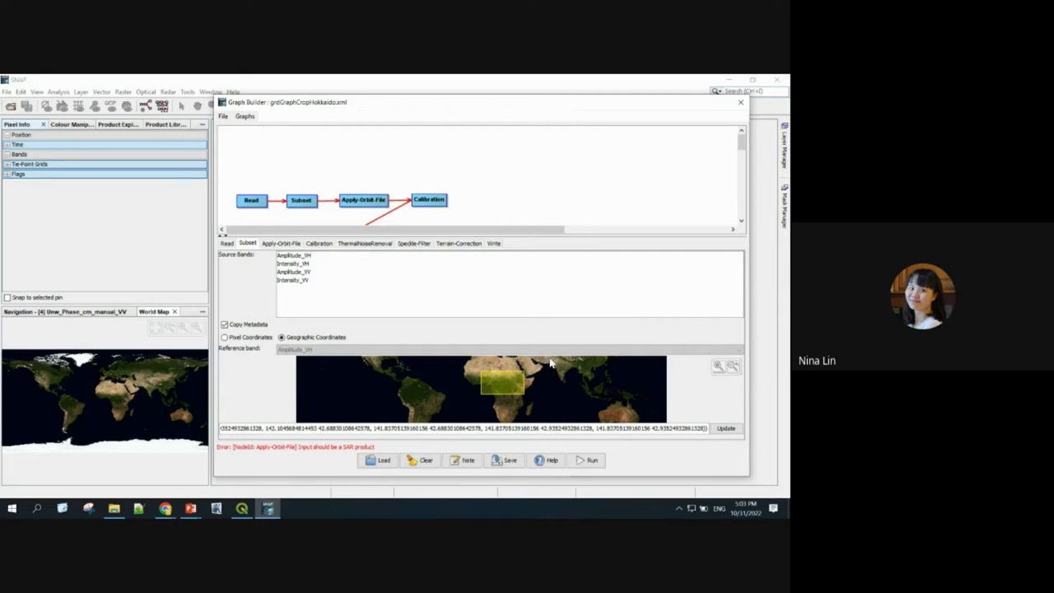
Select Intensity_VV as the Subset operator's source band and clear the geographic coordinates of the drawn area.
left_click(367, 310)
left_click(227, 244)
left_click(248, 243)
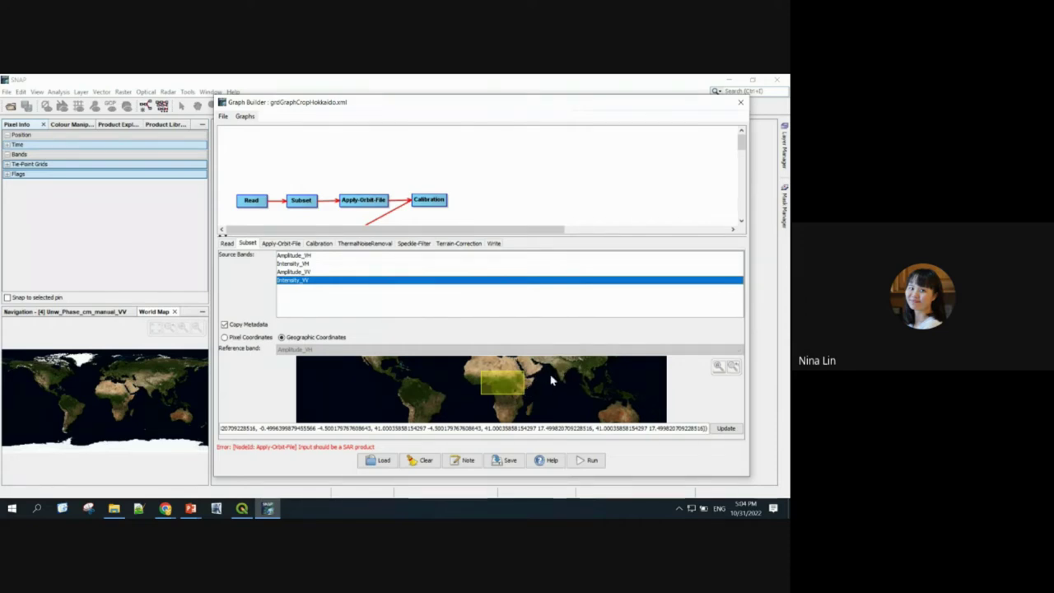
double_click(590, 427)
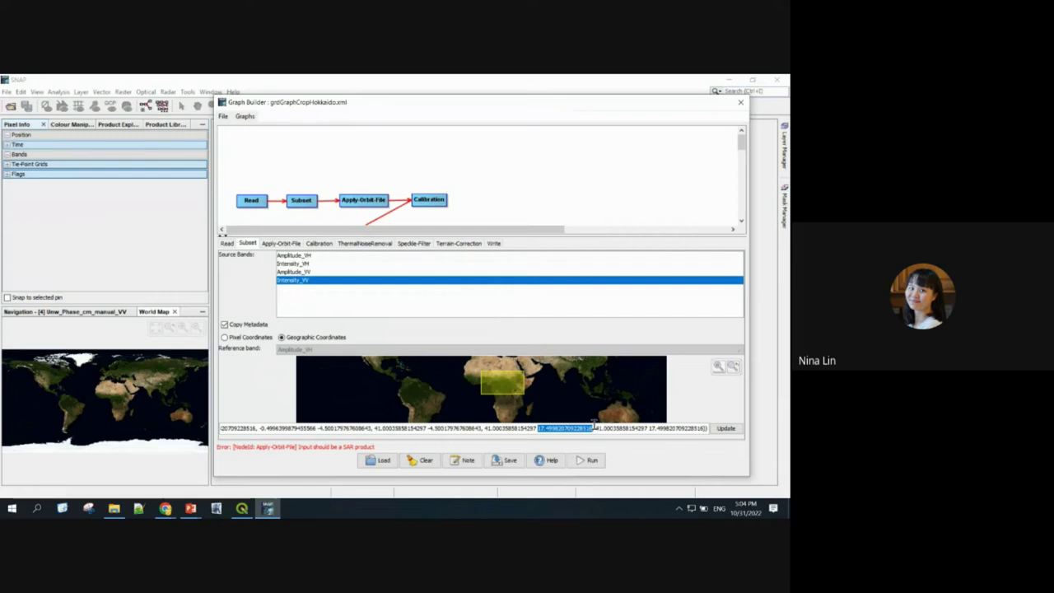
key("ctrl+a")
key("BackSpace")
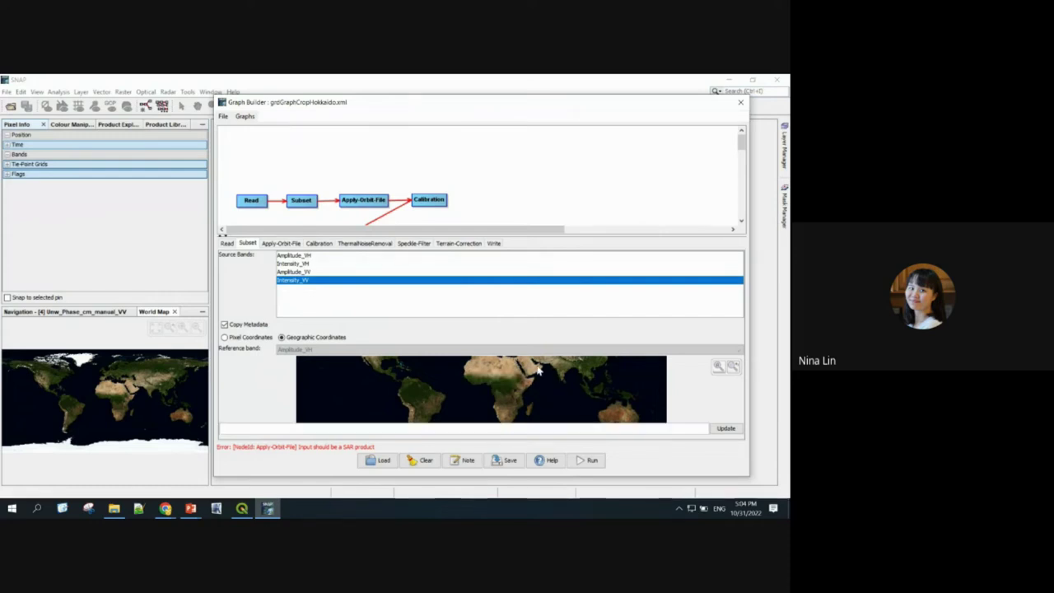
Draw a small geographic subset rectangle over southern Pakistan, at the upper end of the green Indus valley, on the Subset map.
scroll(556, 365, "up", 4)
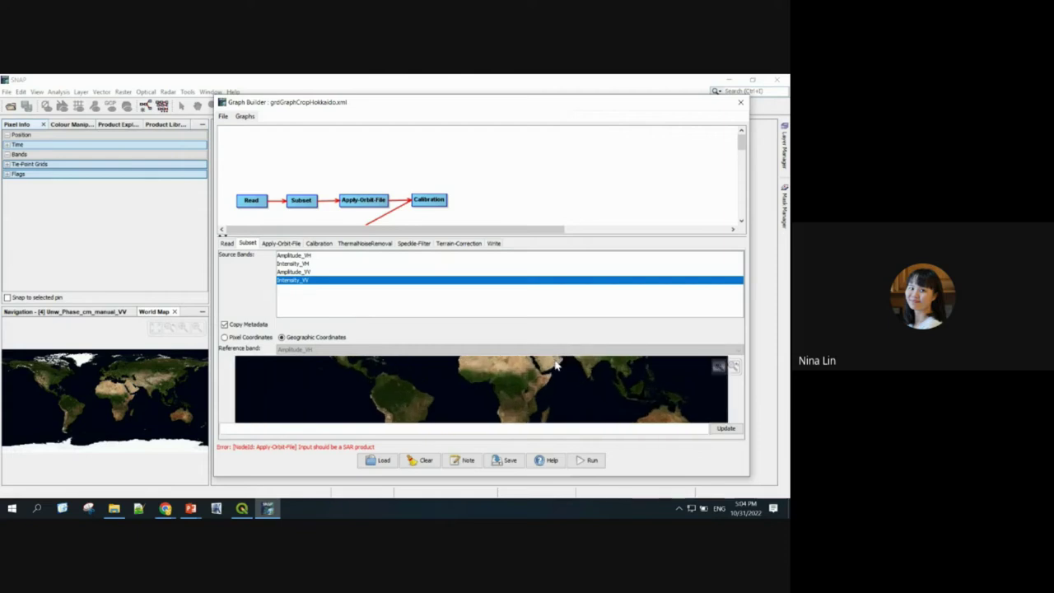
left_click_drag(556, 366, 477, 373)
scroll(476, 374, "up", 1)
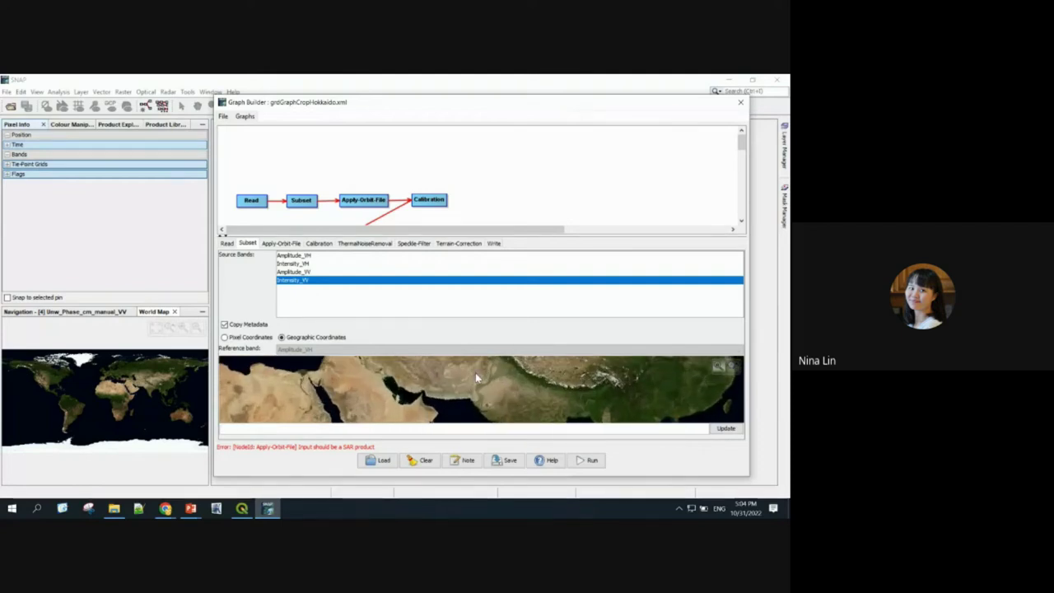
scroll(476, 375, "up", 3)
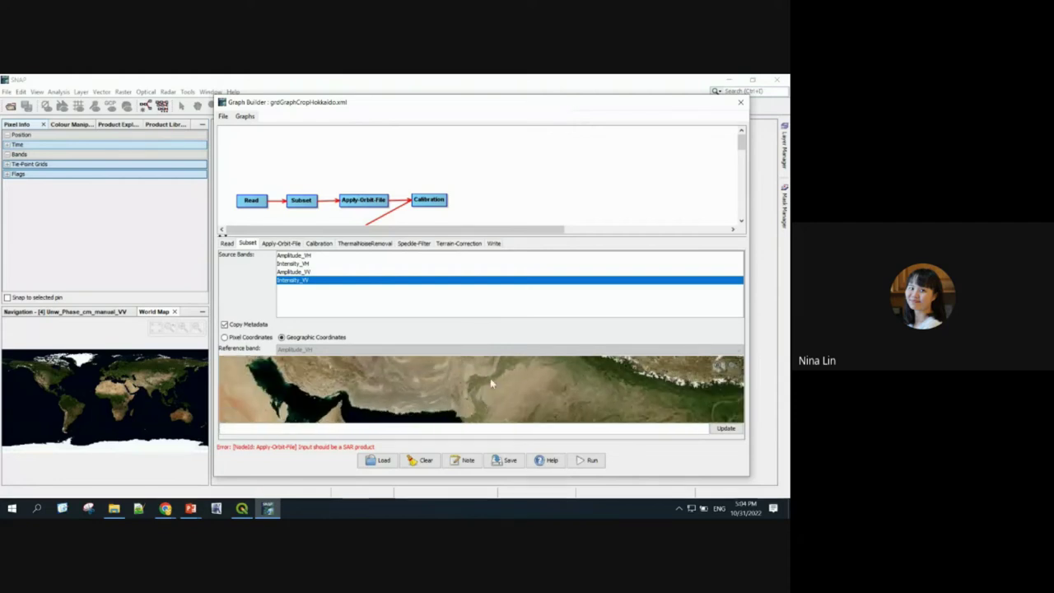
scroll(477, 378, "up", 2)
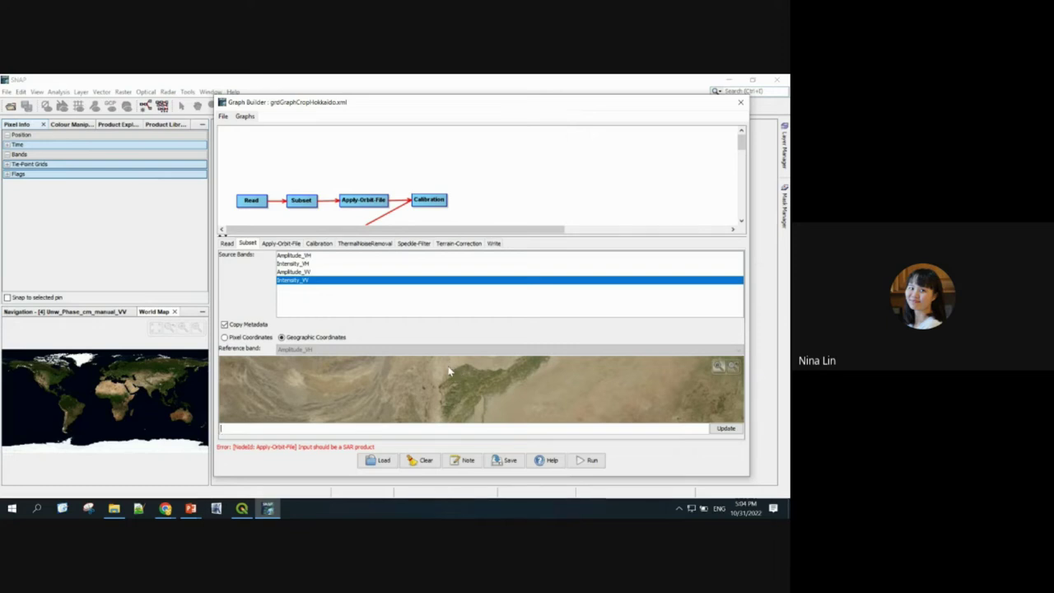
left_click_drag(448, 362, 467, 381)
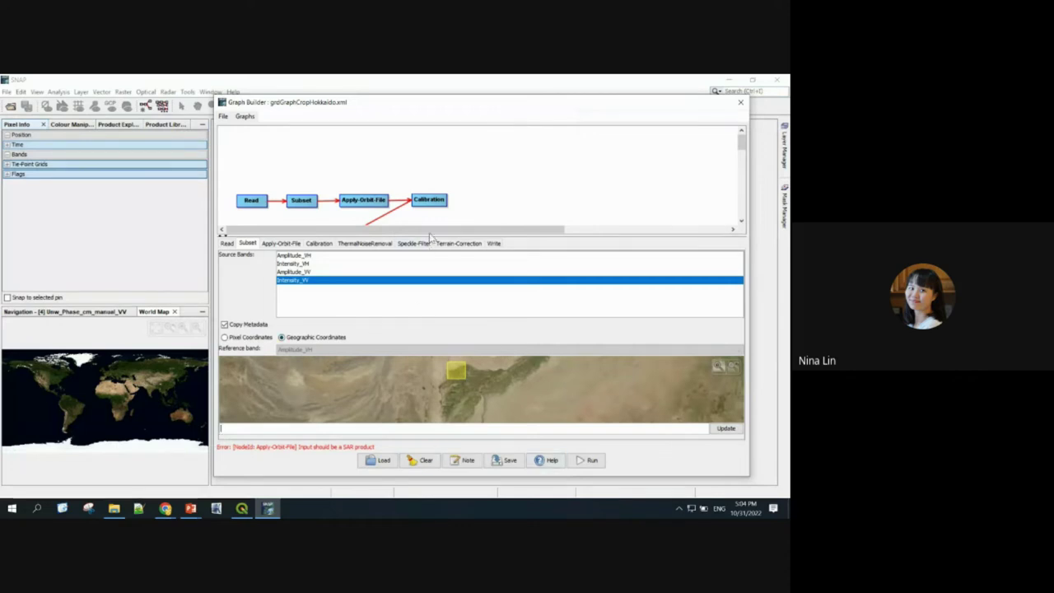
Review the settings of the Apply-Orbit-File, Calibration and ThermalNoiseRemoval operators.
left_click_drag(428, 234, 439, 324)
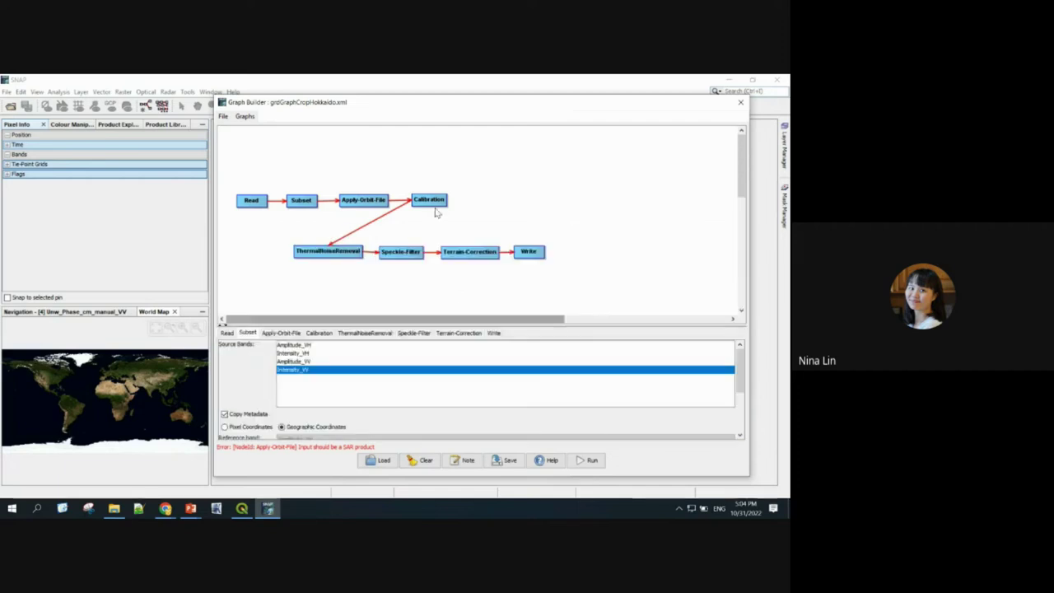
left_click(366, 202)
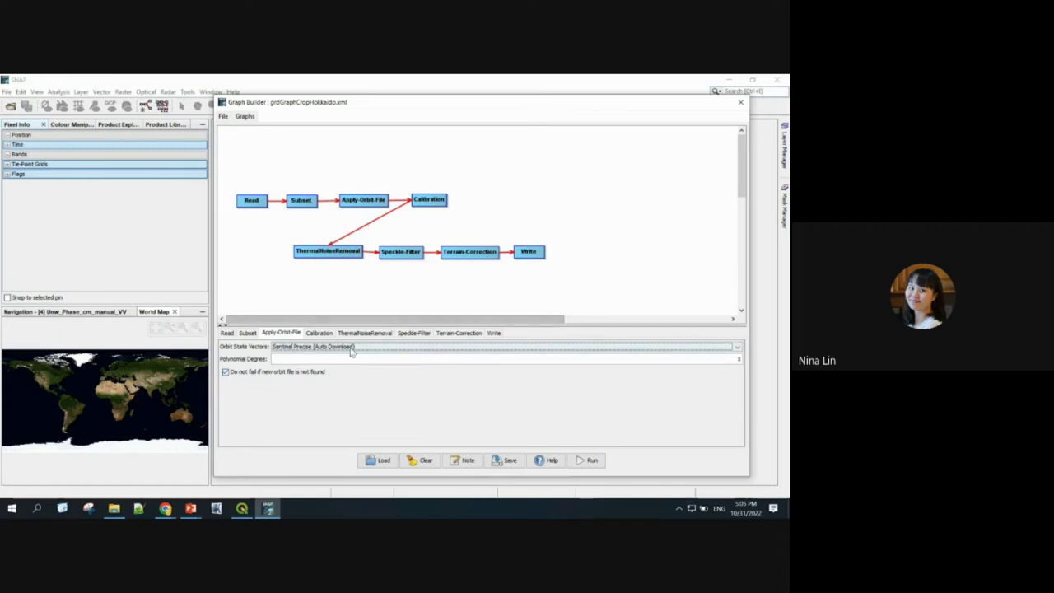
left_click(428, 203)
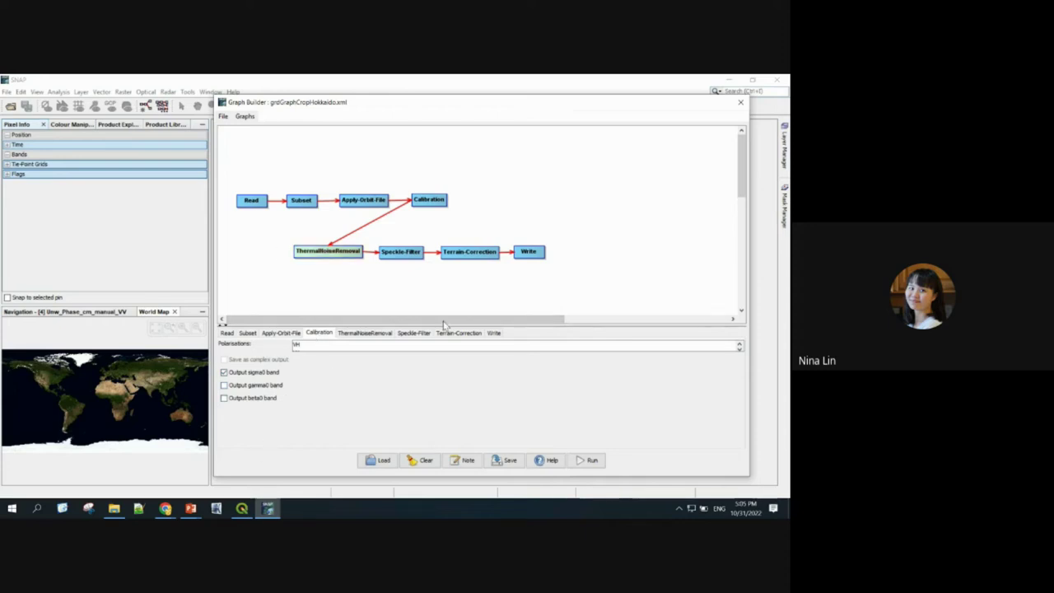
left_click(365, 332)
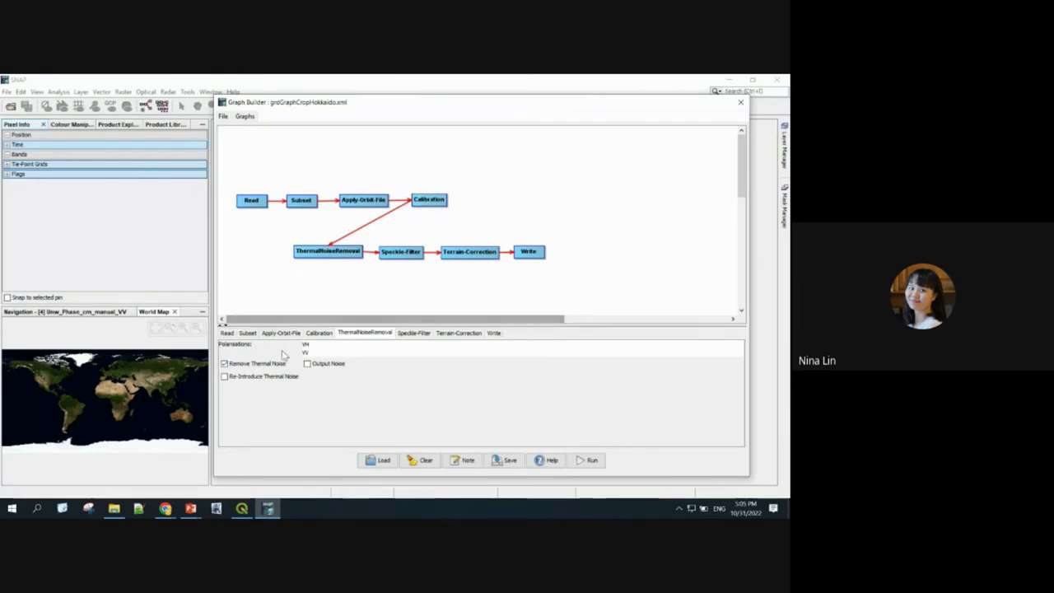
Review the filter types of the Speckle-Filter operator and choose Lee Sigma.
left_click(412, 334)
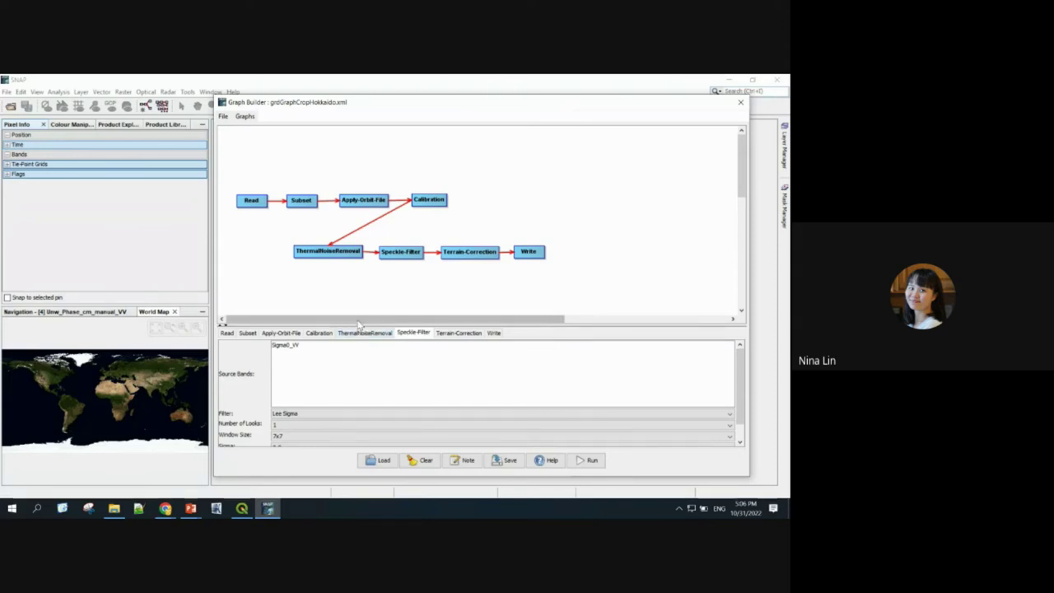
left_click_drag(346, 302, 346, 276)
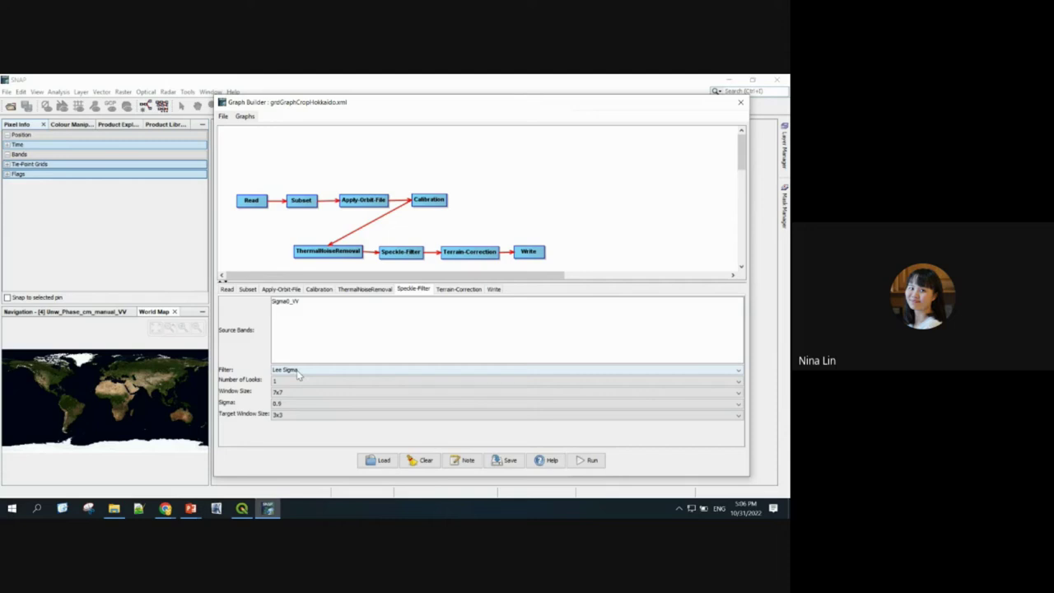
left_click(298, 370)
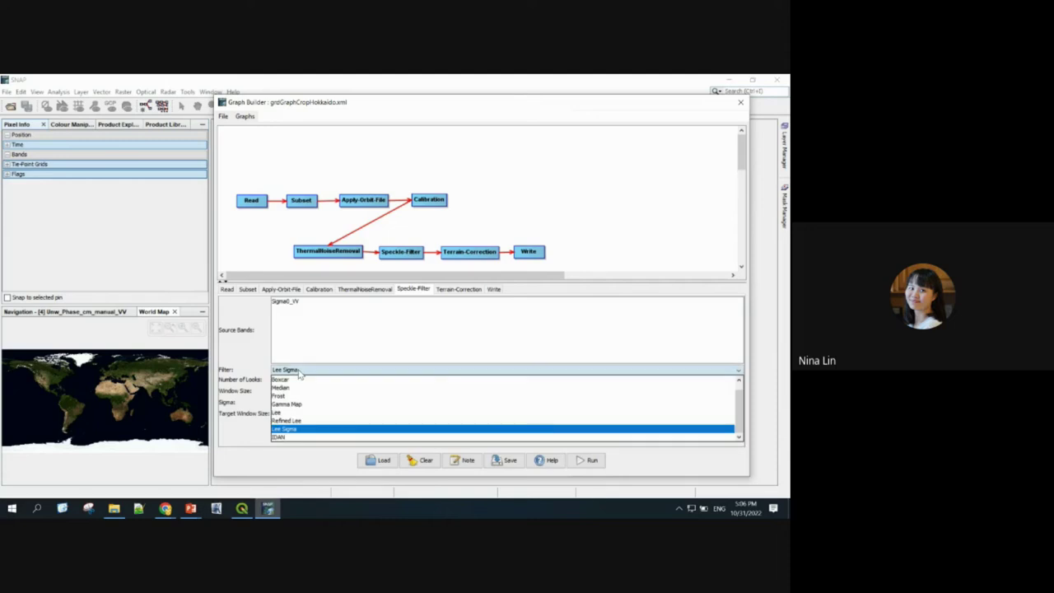
left_click(288, 428)
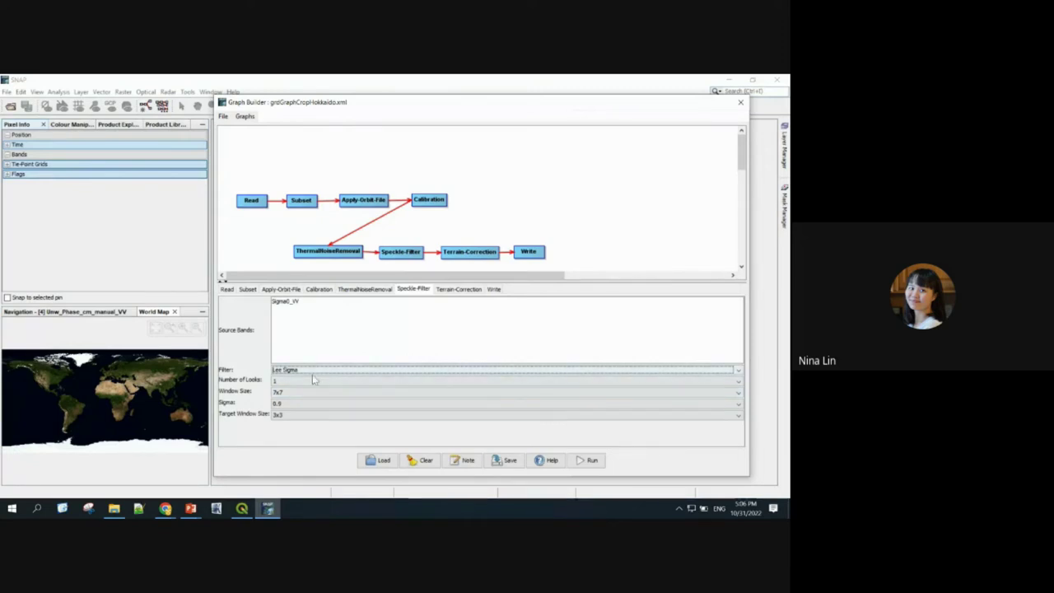
left_click(313, 372)
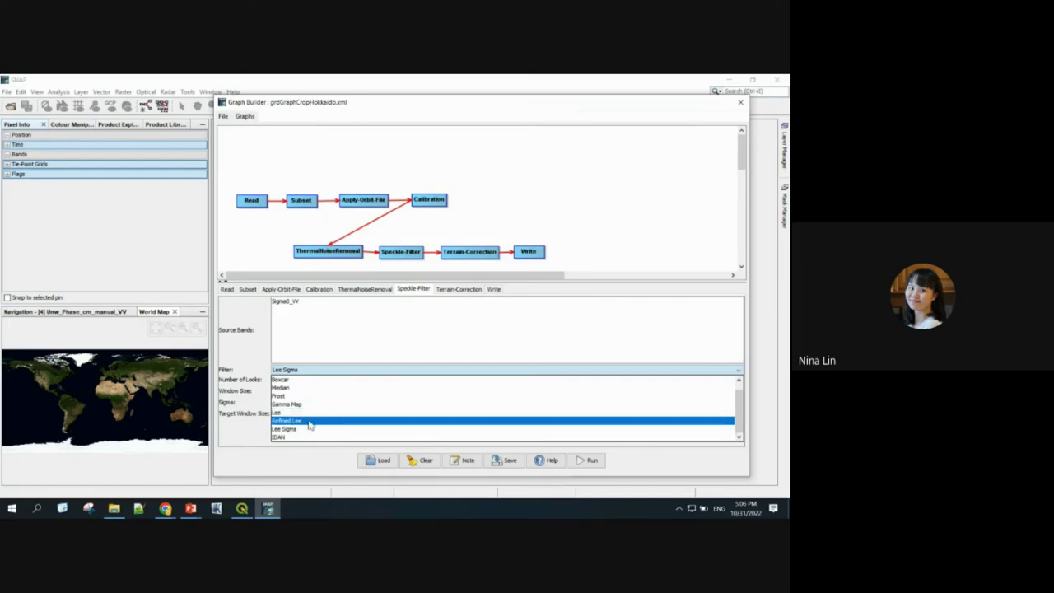
scroll(329, 403, "up", 1)
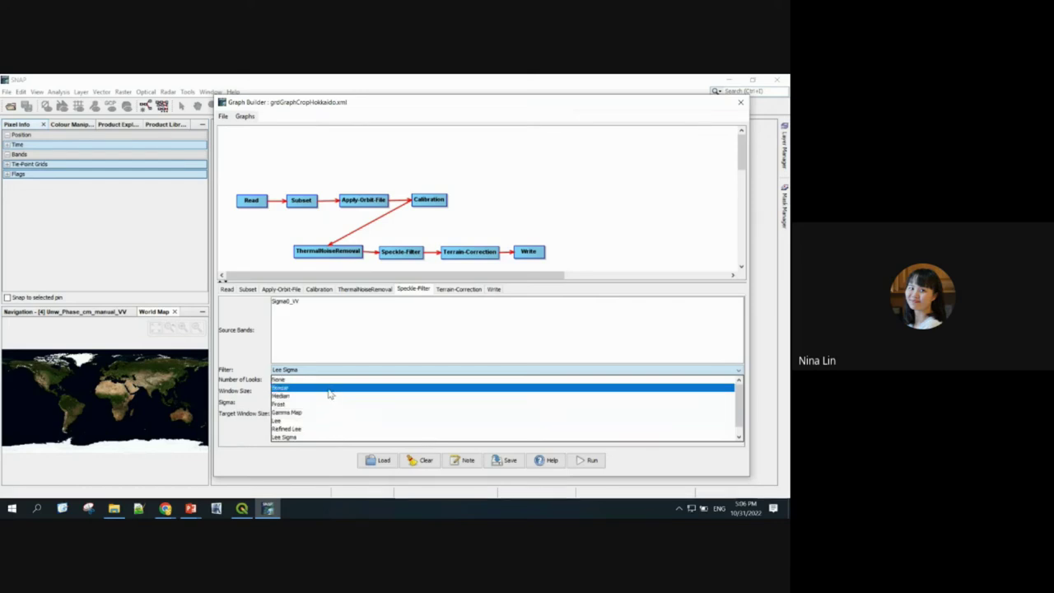
scroll(328, 396, "down", 1)
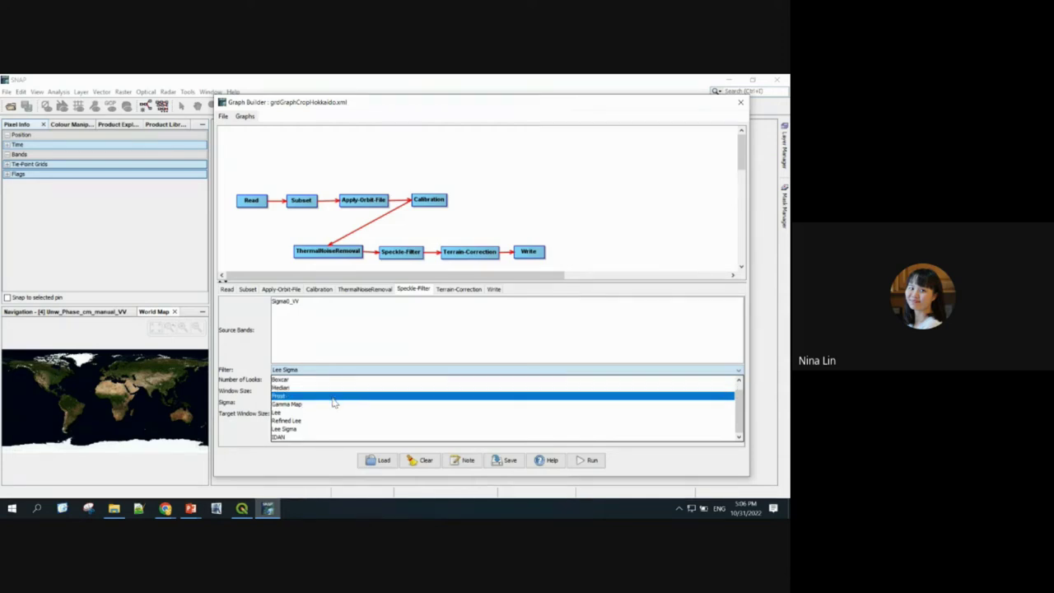
left_click(281, 429)
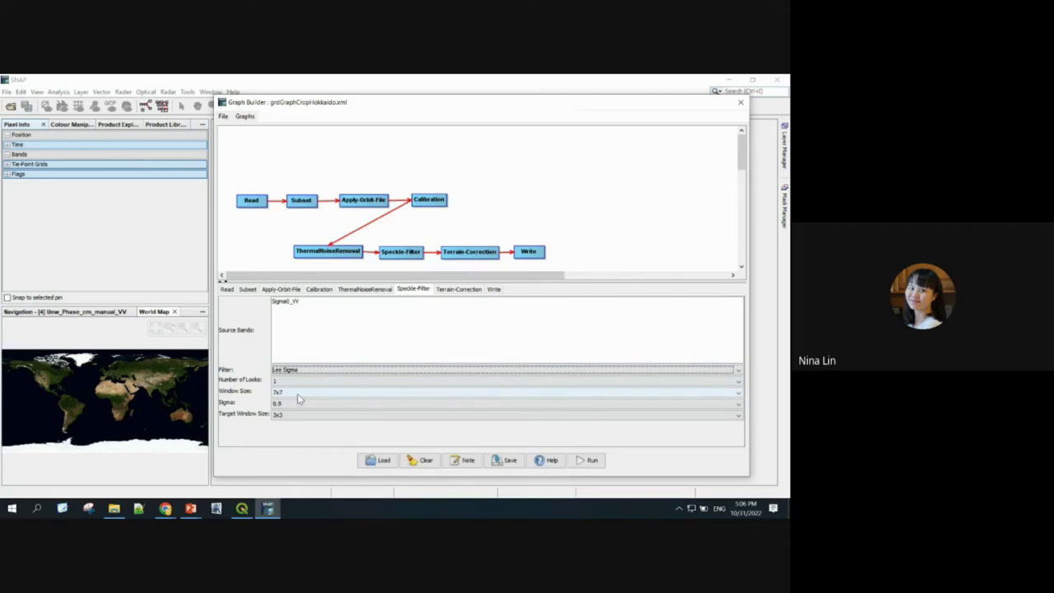
Review the available filter types and window sizes of the Speckle-Filter operator, keeping Lee Sigma and 7x7.
left_click(319, 370)
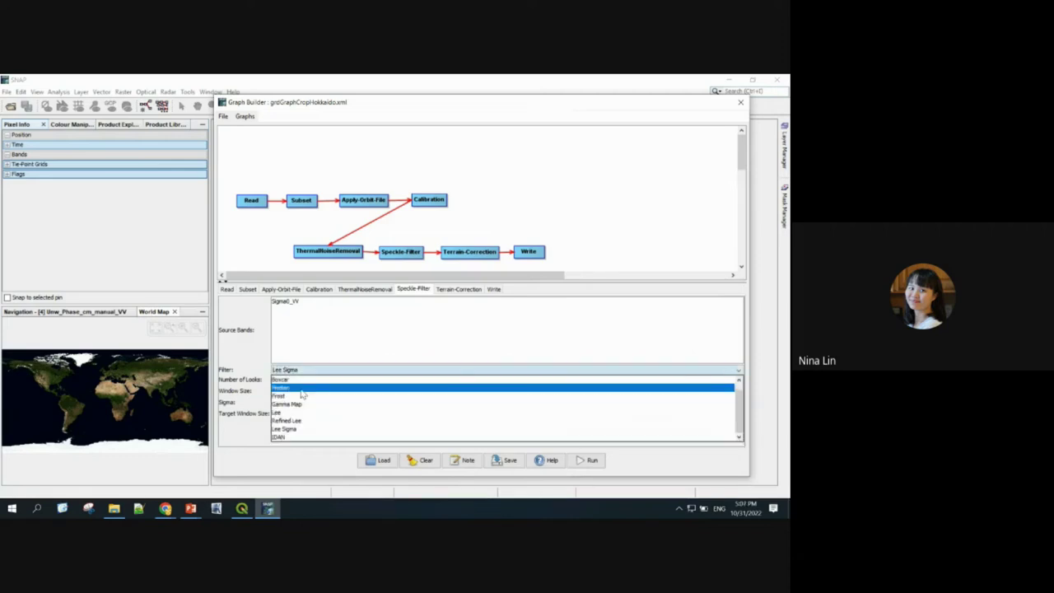
scroll(309, 403, "up", 1)
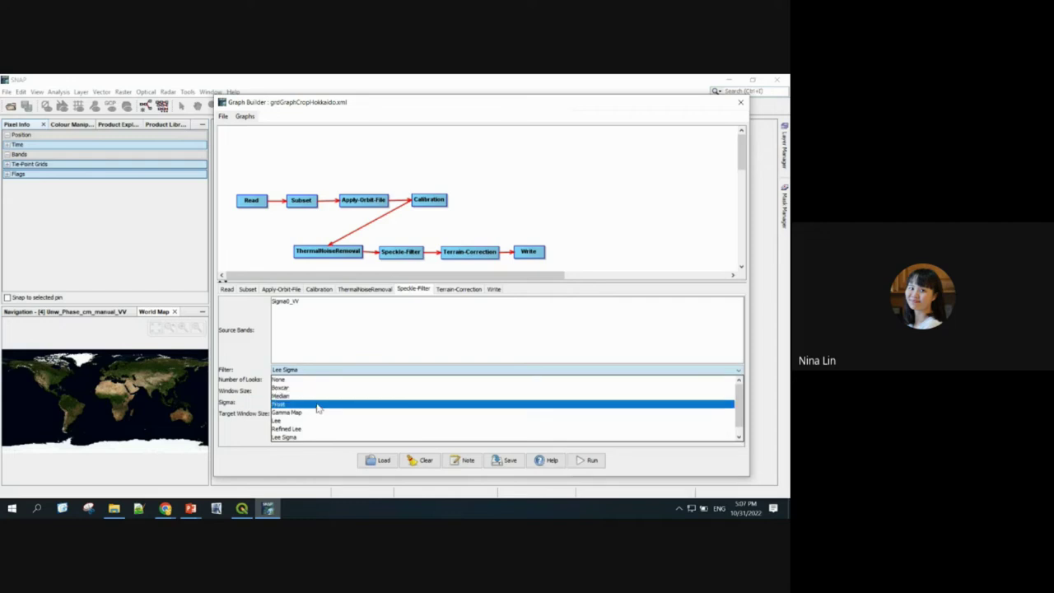
scroll(321, 401, "down", 1)
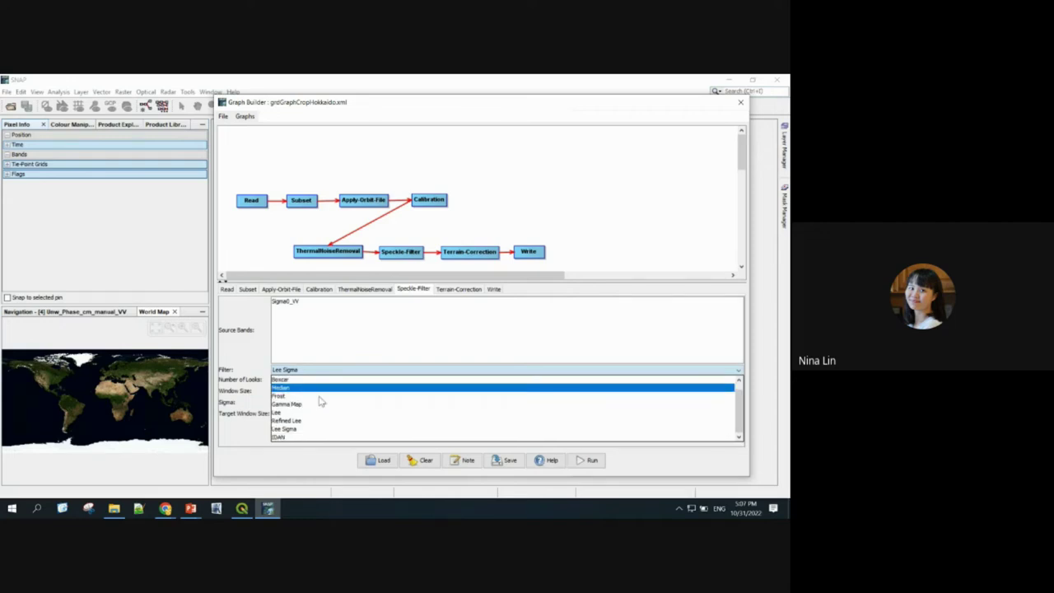
left_click(239, 434)
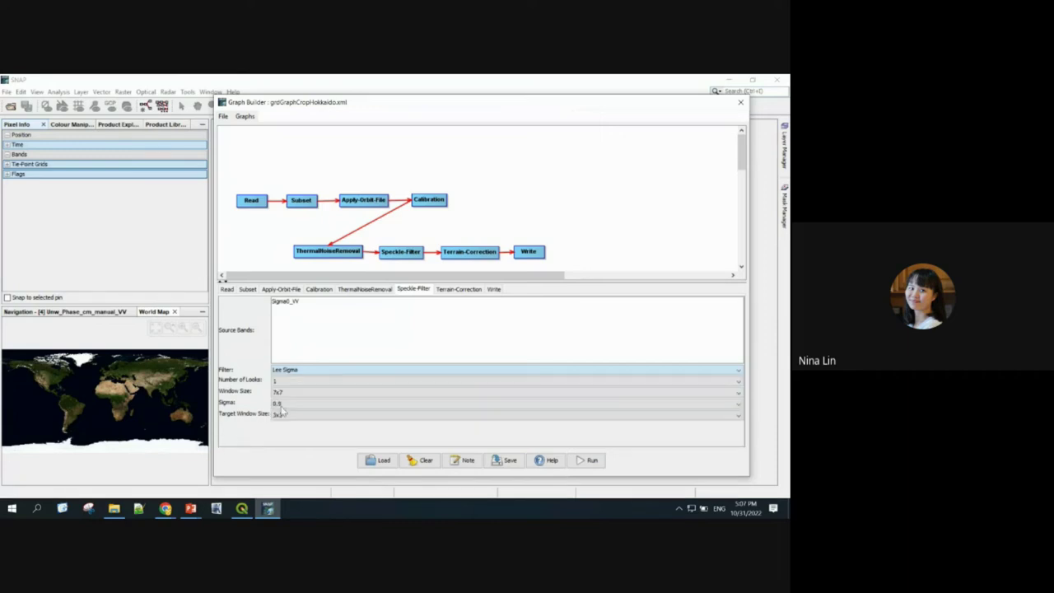
left_click(303, 393)
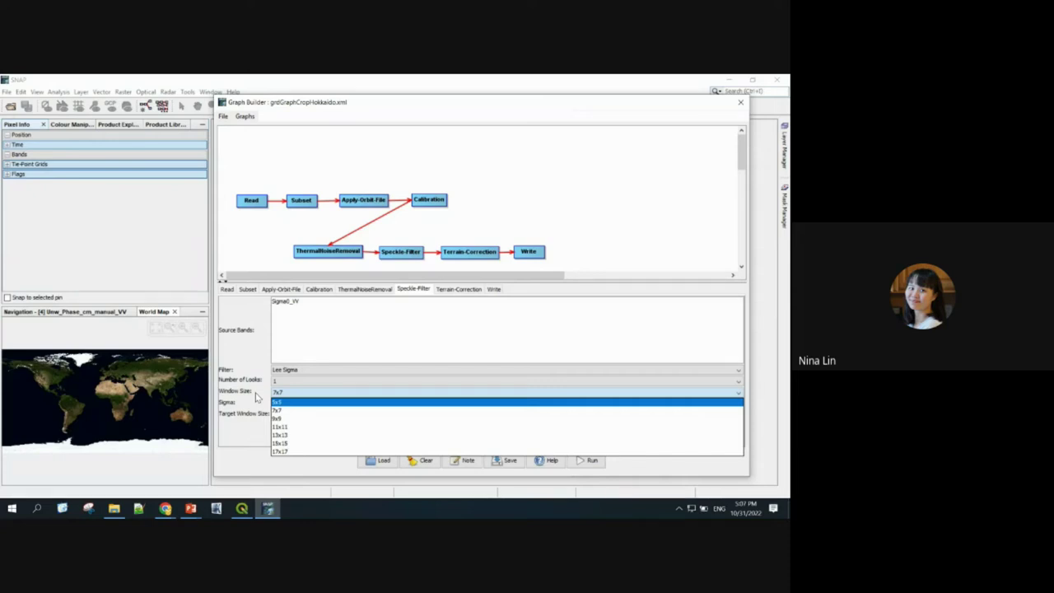
left_click(259, 399)
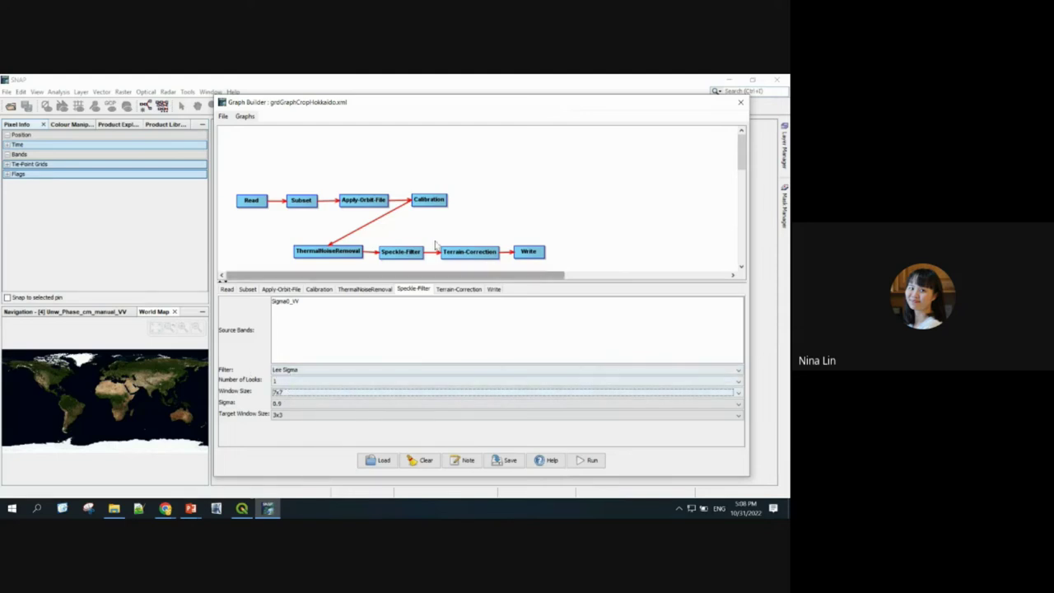
Check the Write operator's output settings and select Sigma0_VV as the Terrain-Correction operator's source band.
left_click(527, 252)
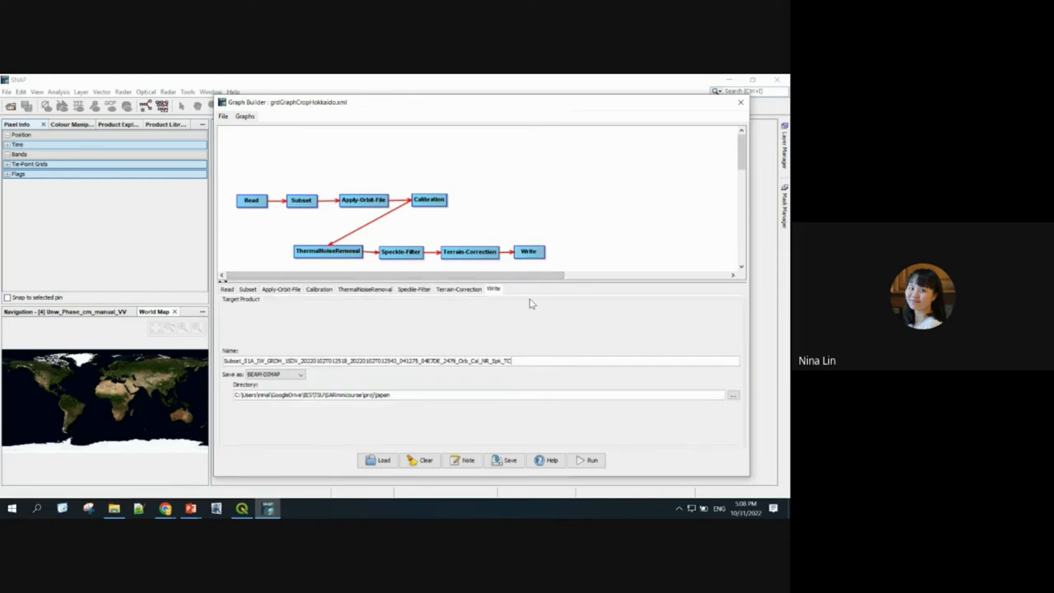
left_click(476, 252)
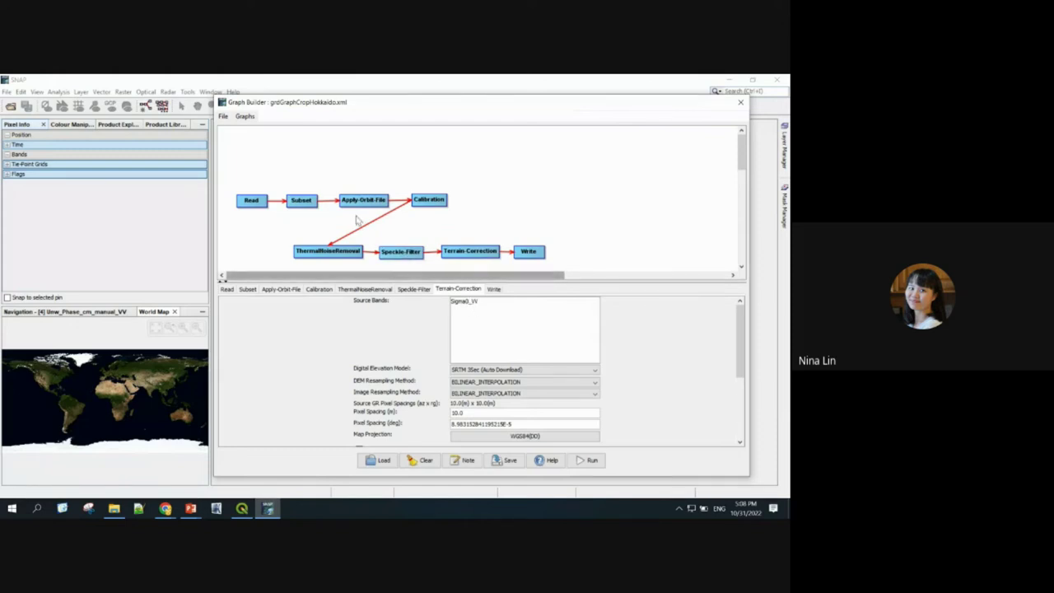
left_click(468, 303)
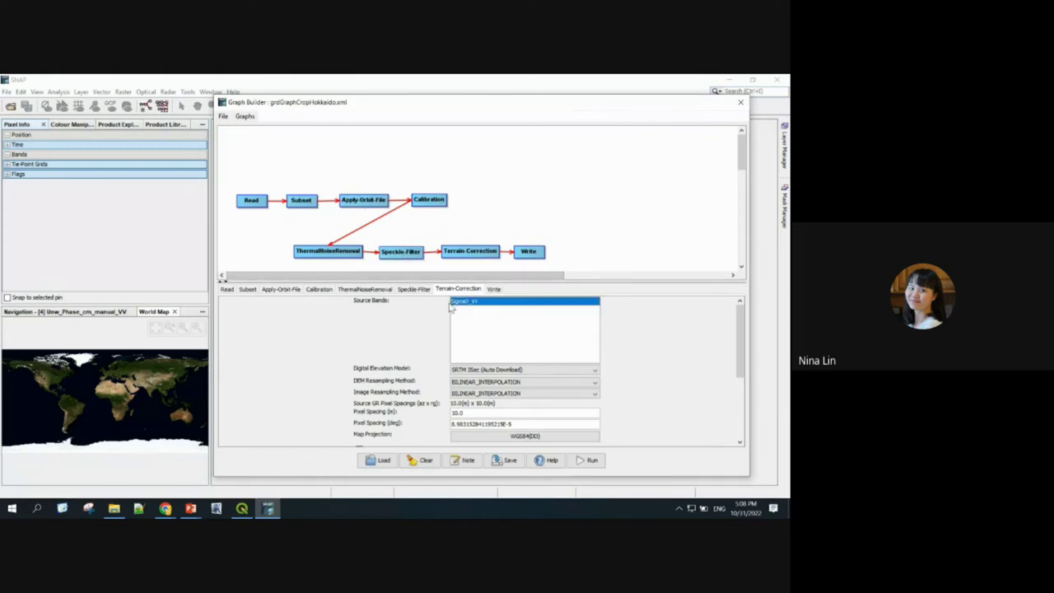
Deselect Intensity_VV in the Subset operator's source bands and check the Apply-Orbit-File and Calibration settings.
left_click(305, 201)
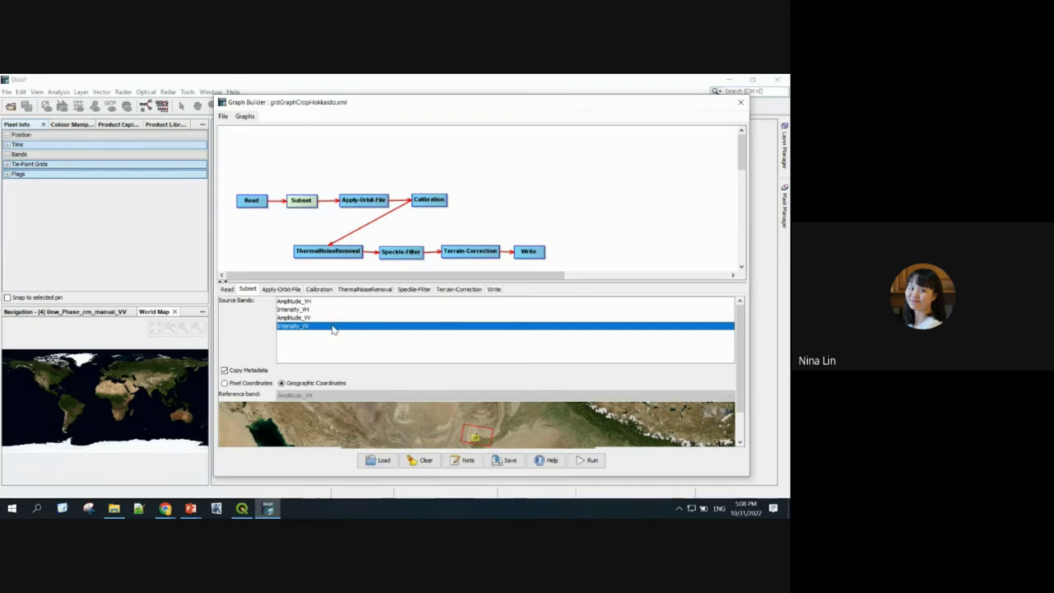
left_click(332, 330, "ctrl")
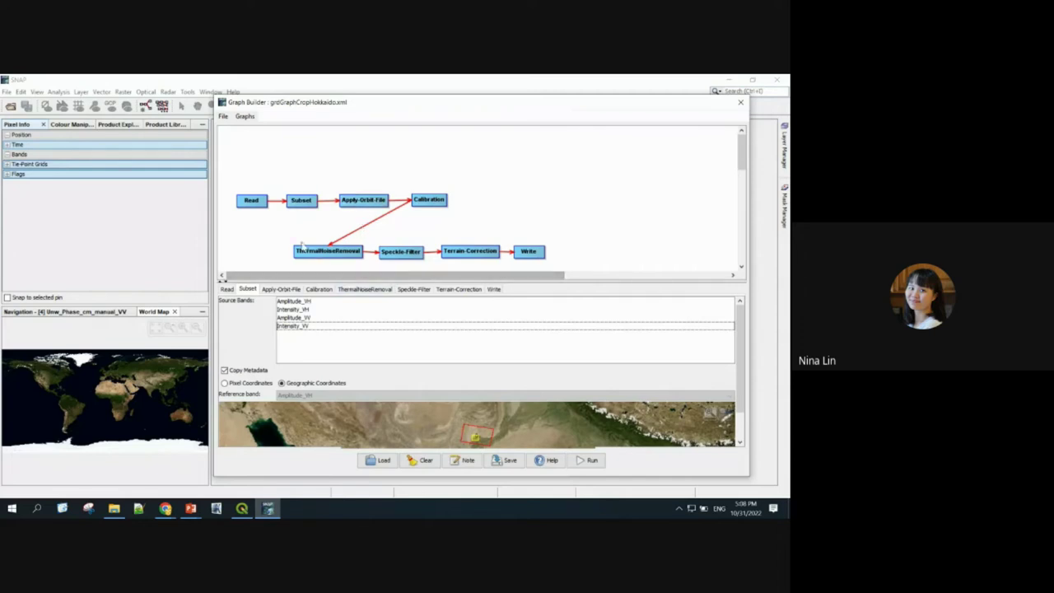
left_click(281, 290)
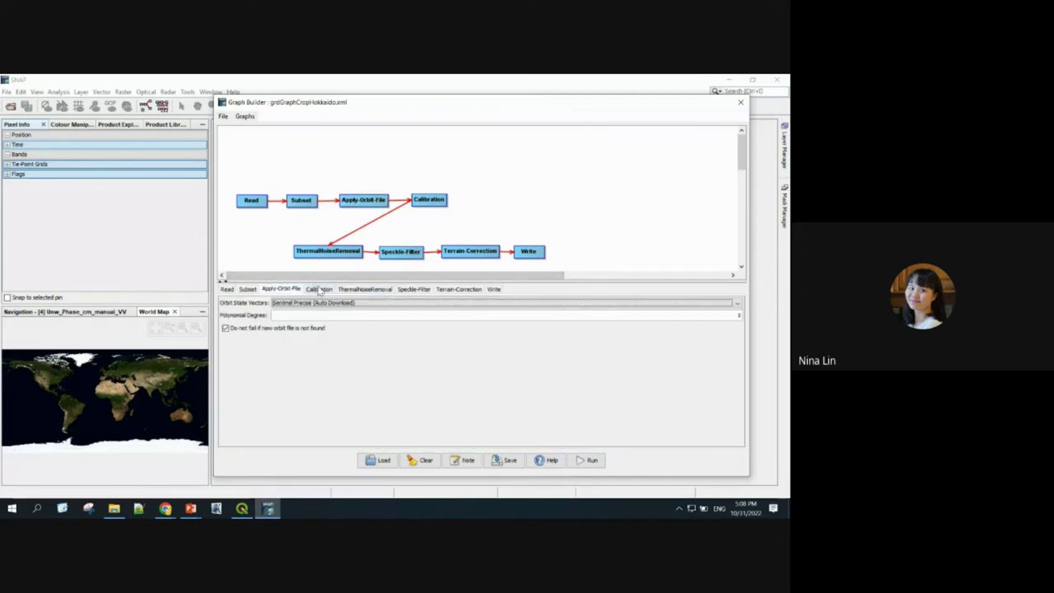
left_click(320, 290)
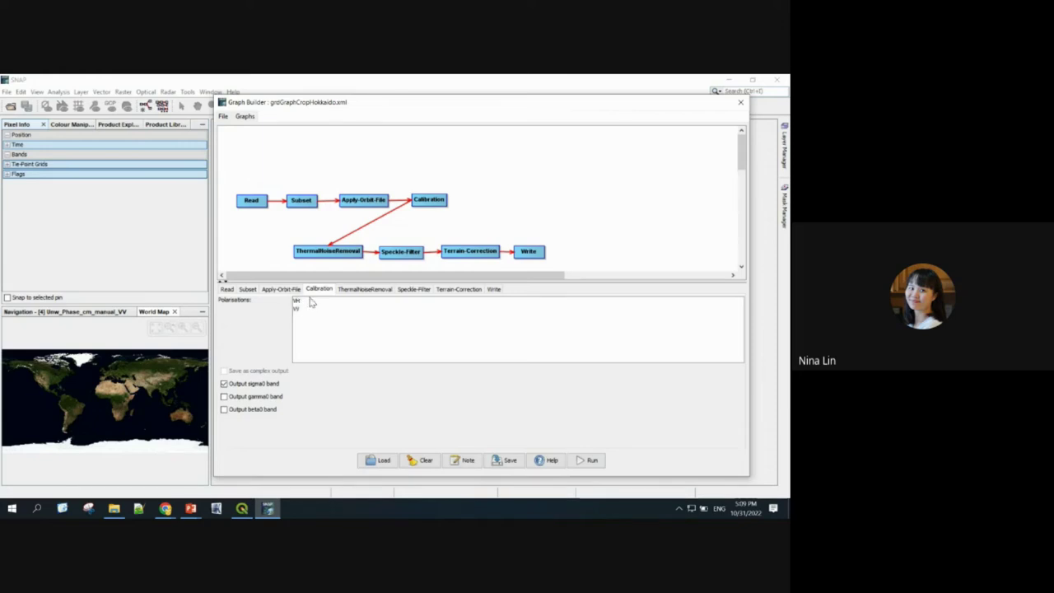
Select the VH and VV polarisations for ThermalNoiseRemoval and Sigma0_VV as the Speckle-Filter operator's source band.
left_click(365, 289)
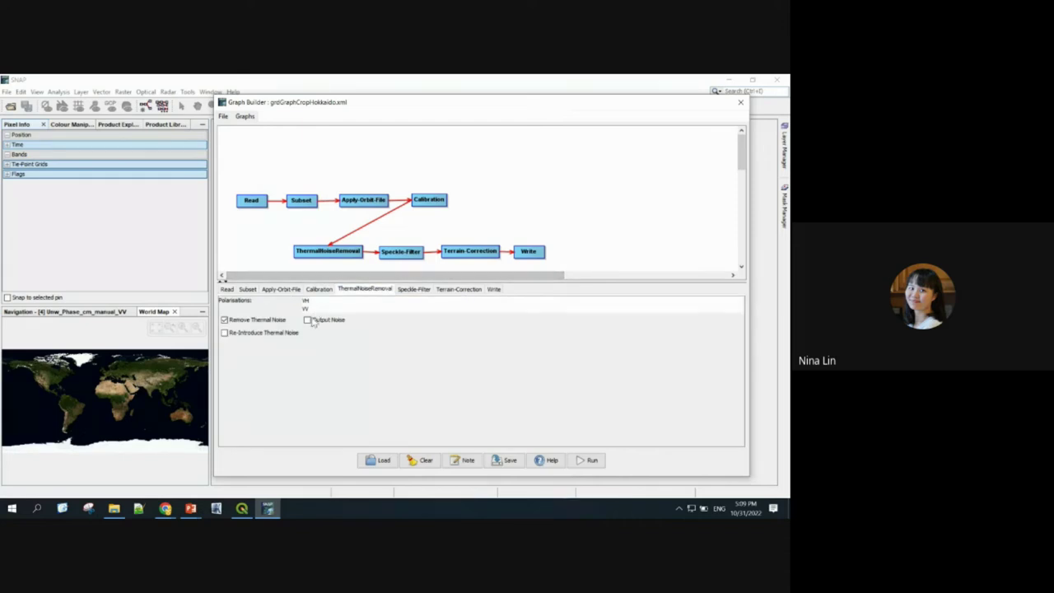
left_click(403, 291)
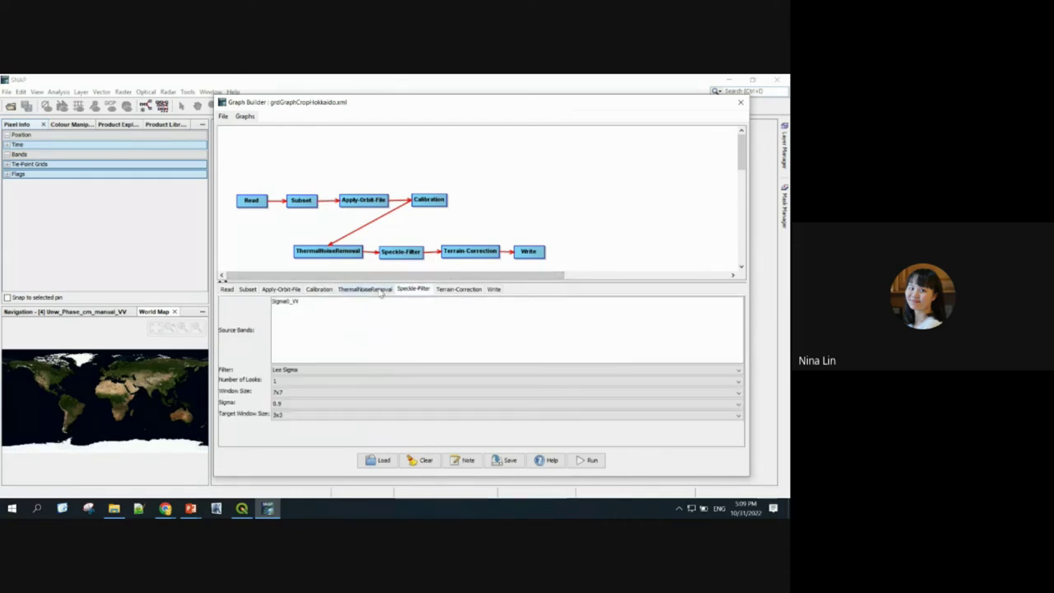
left_click(366, 290)
left_click(306, 300)
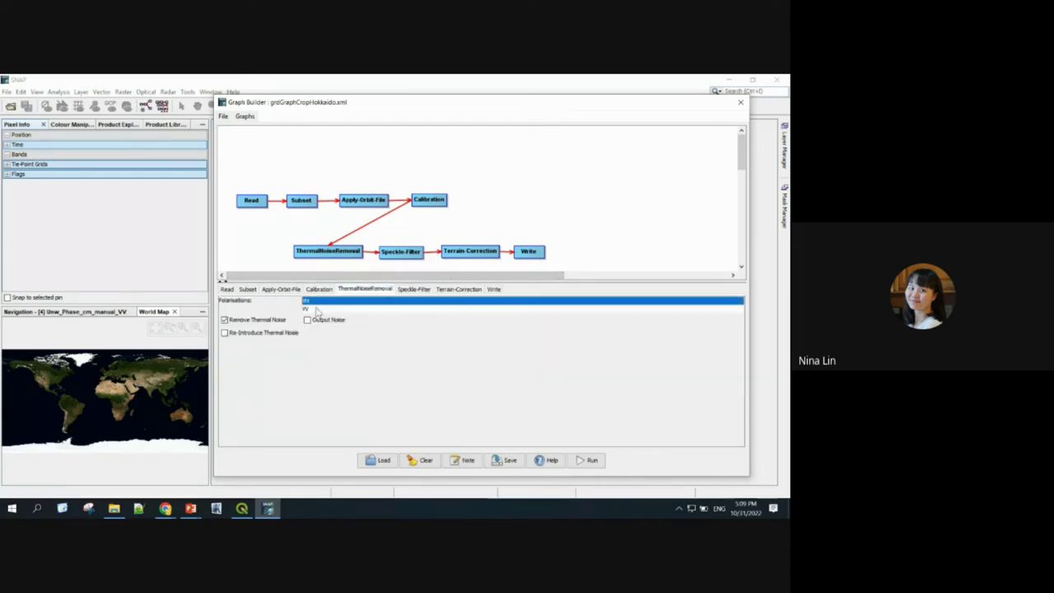
left_click(317, 309, "shift")
left_click(416, 290)
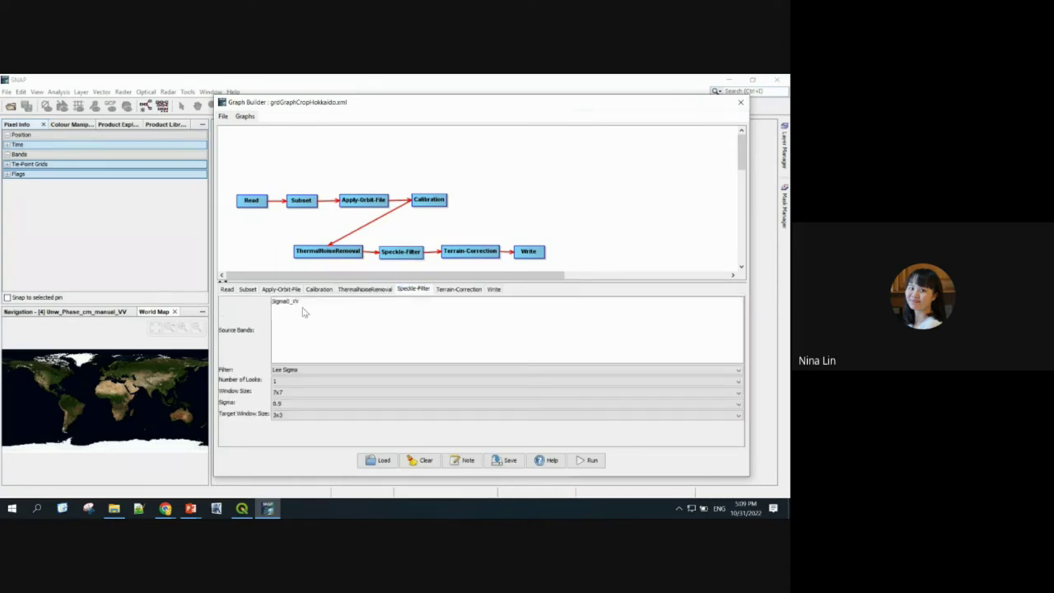
left_click(354, 303)
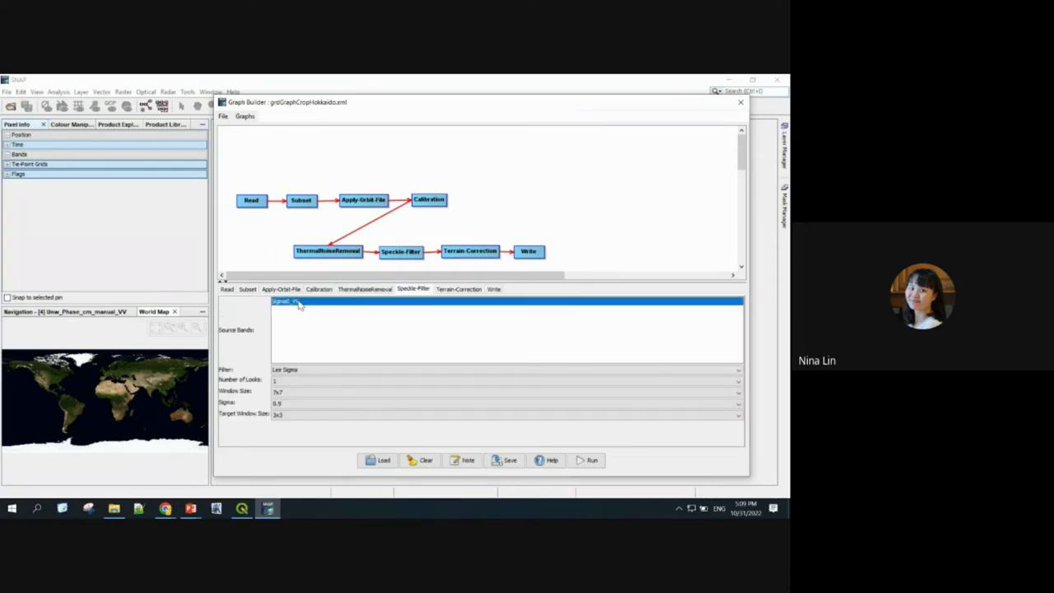
Enable the Terrain-Correction output bands for incidence angle from ellipsoid, local incidence angle and layover shadow mask.
left_click(452, 291)
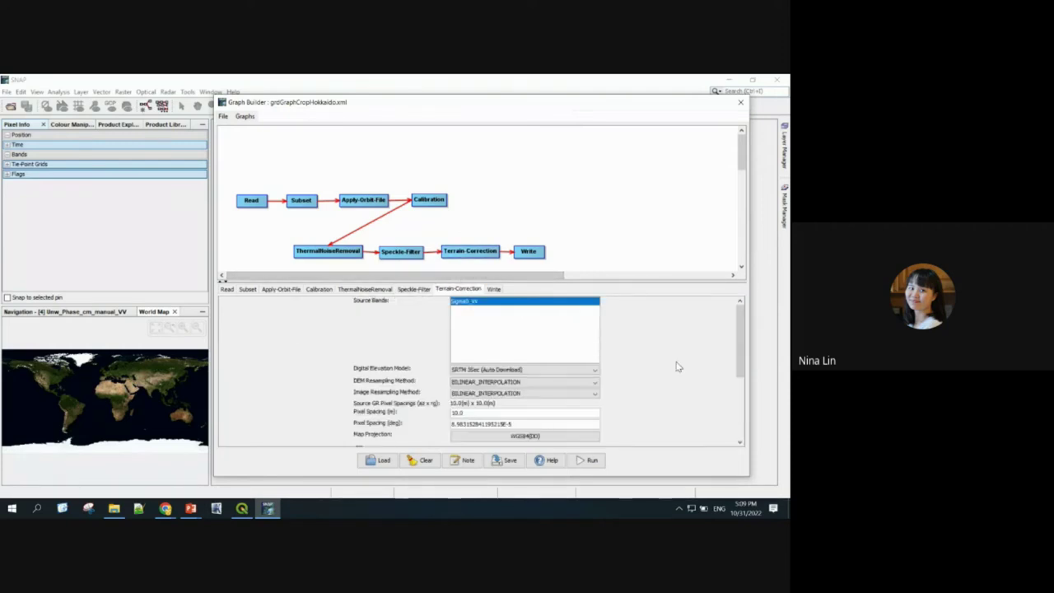
scroll(676, 366, "down", 2)
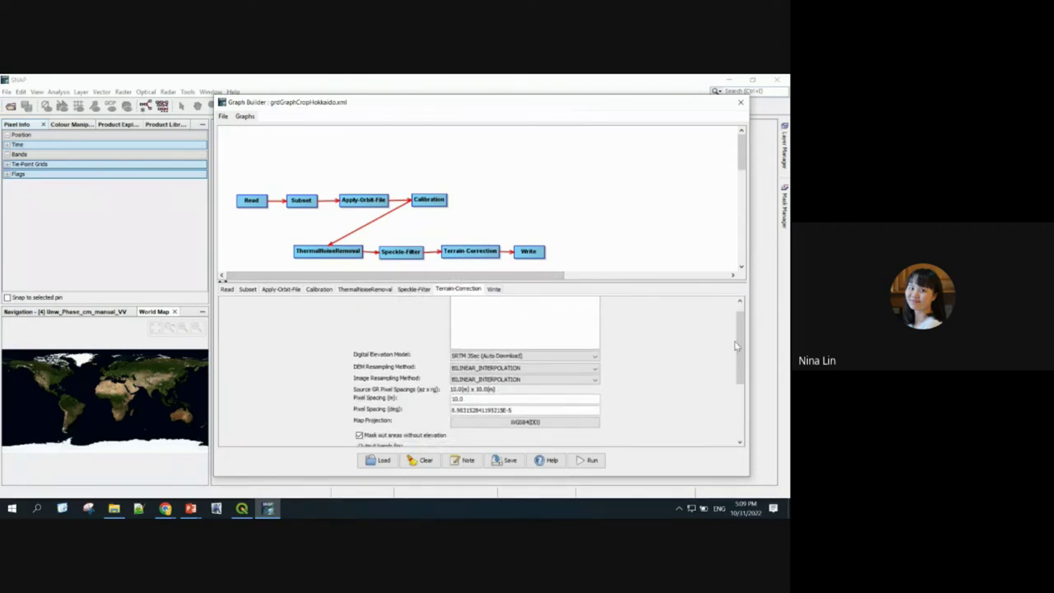
scroll(737, 354, "down", 5)
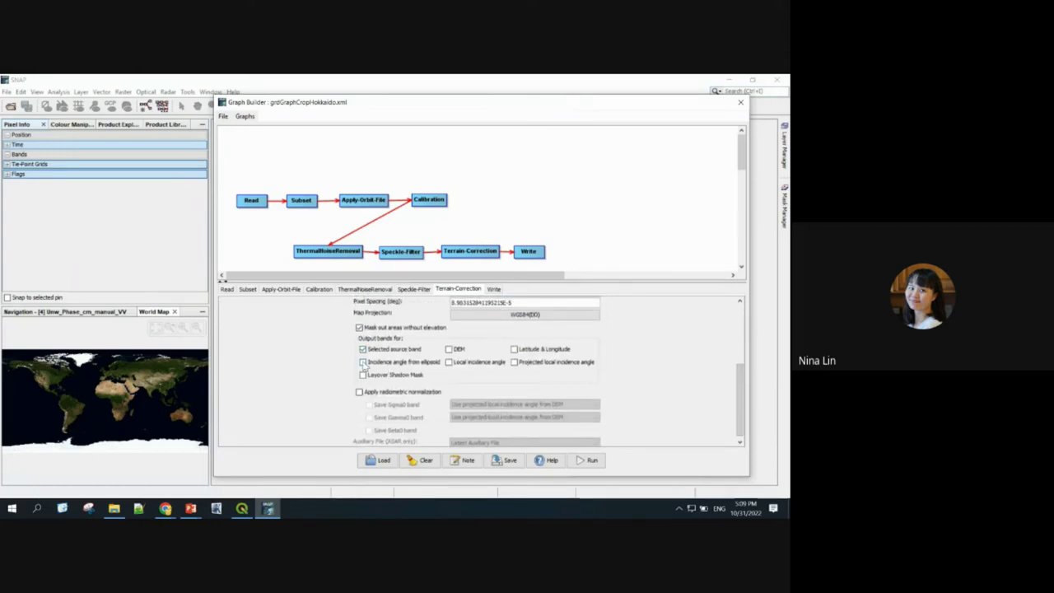
left_click(370, 366)
left_click(471, 369)
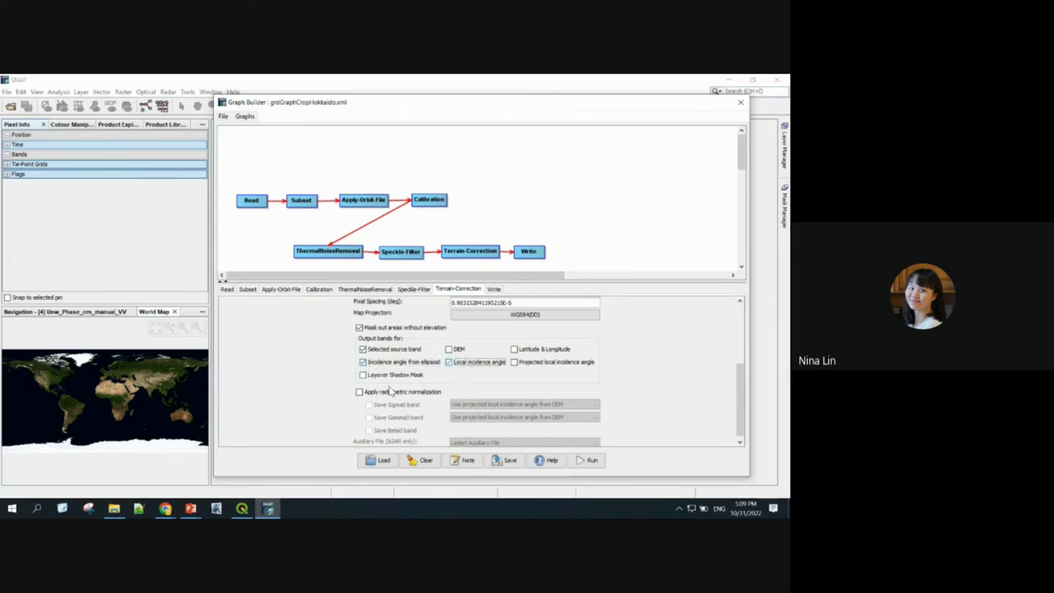
left_click(399, 376)
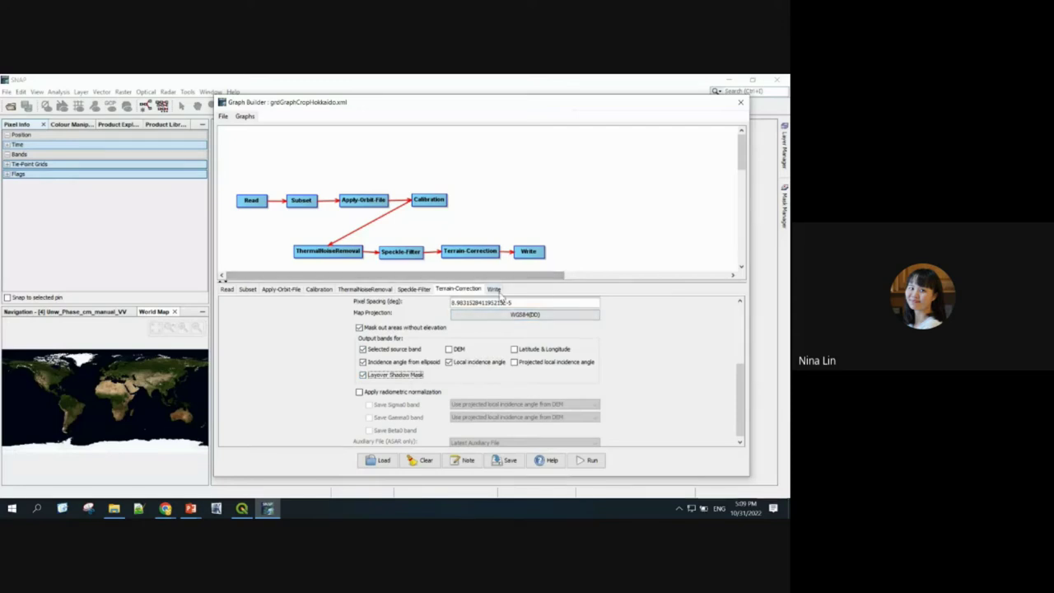
Name the Write operator's target product pre_filt7x7.
left_click(494, 290)
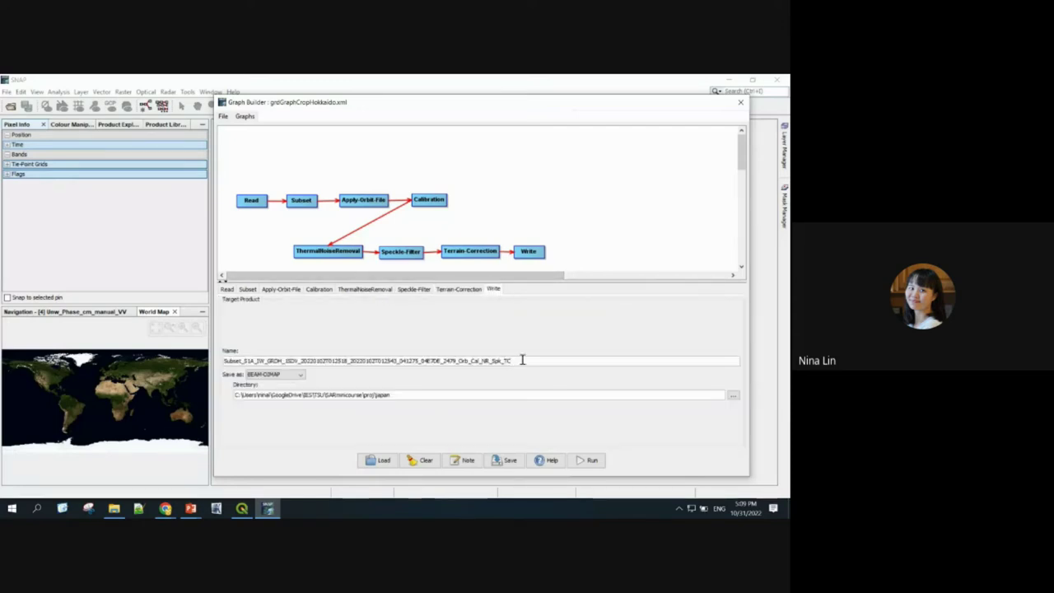
double_click(402, 361)
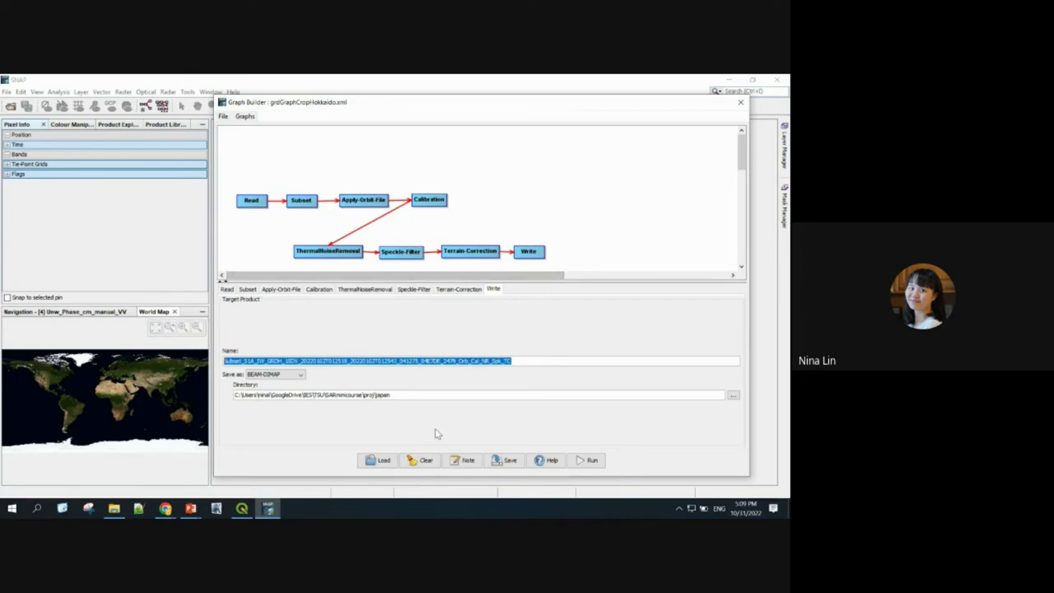
type("pre_")
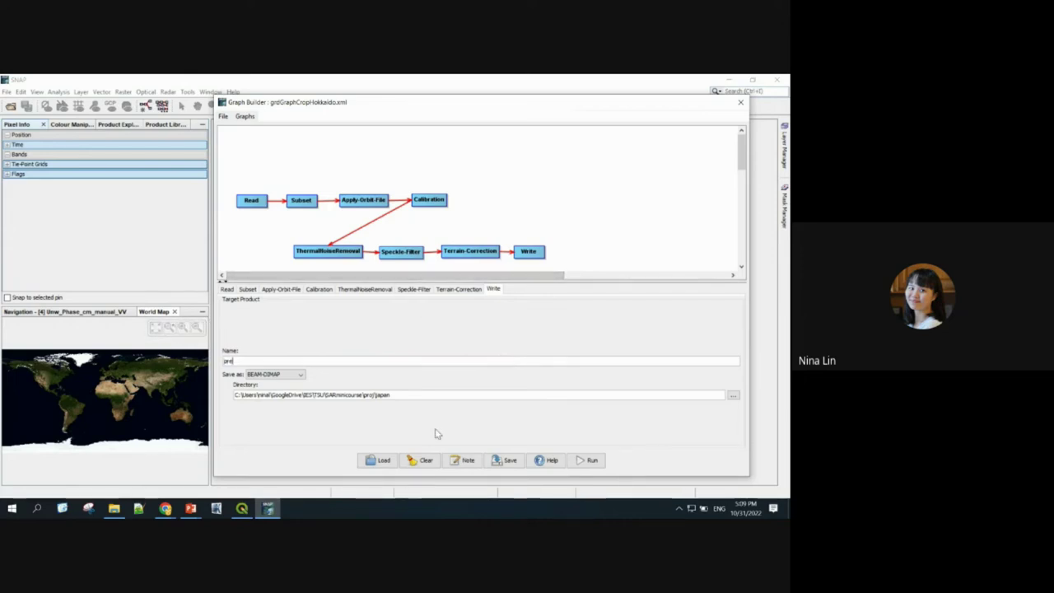
type("filt7x7")
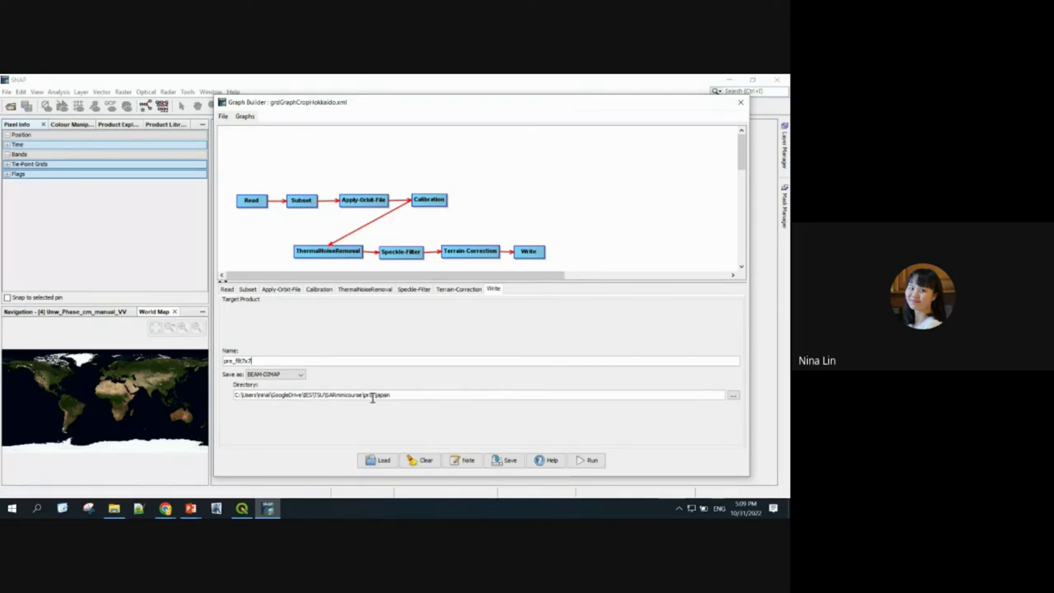
Change the output directory's last folder to pakistan and run the graph, overwriting the existing product file.
left_click_drag(372, 396, 409, 394)
key("BackSpace")
type("pakistan")
left_click(591, 462)
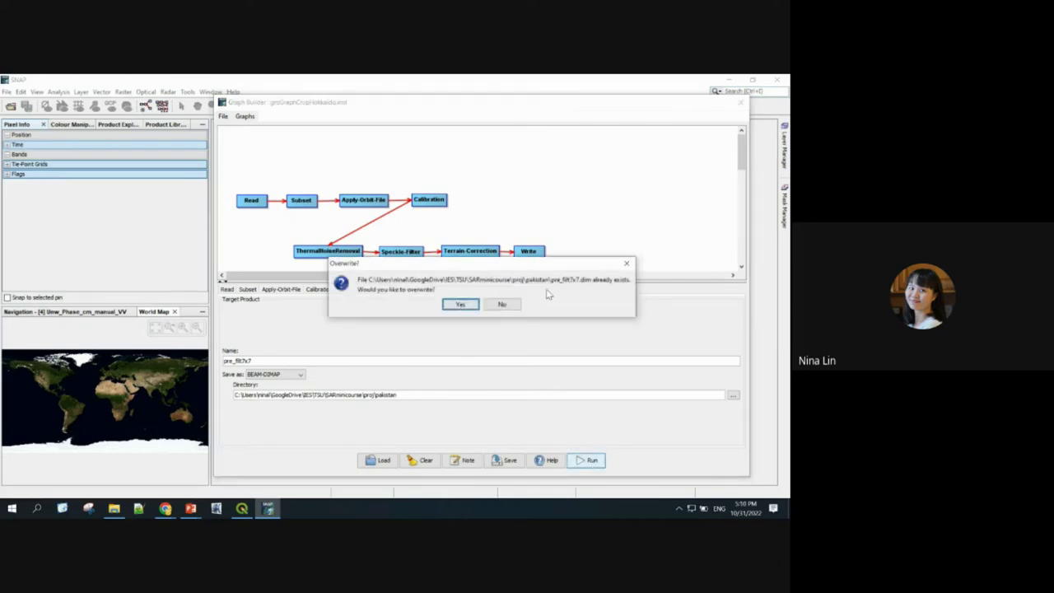
left_click(461, 304)
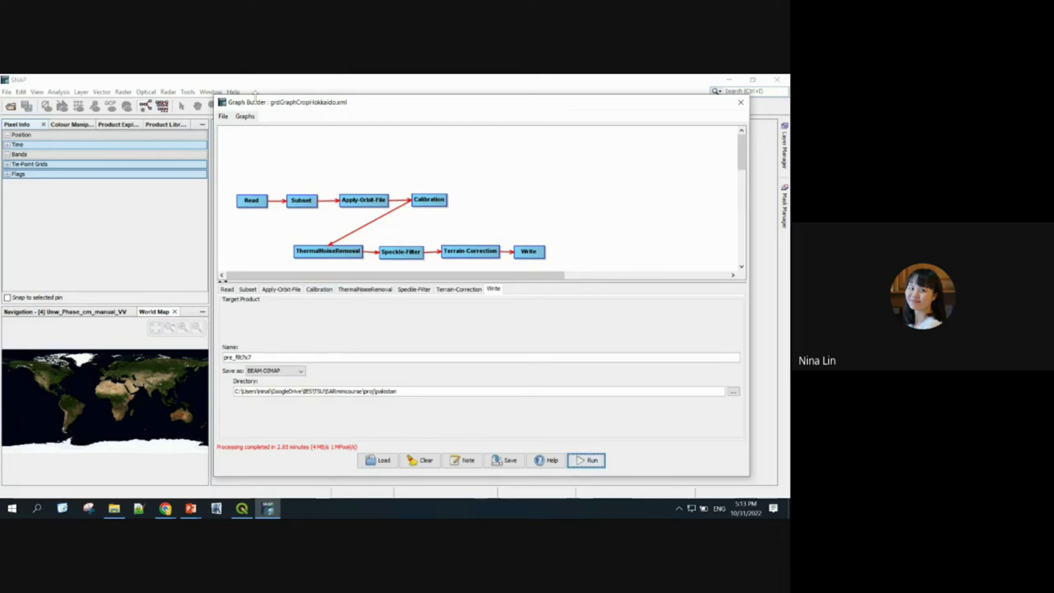
Move the Graph Builder out of the way and display the Sigma0_VV band of the pre_filt7x7 product.
left_click_drag(329, 106, 330, 286)
left_click_drag(311, 441, 316, 177)
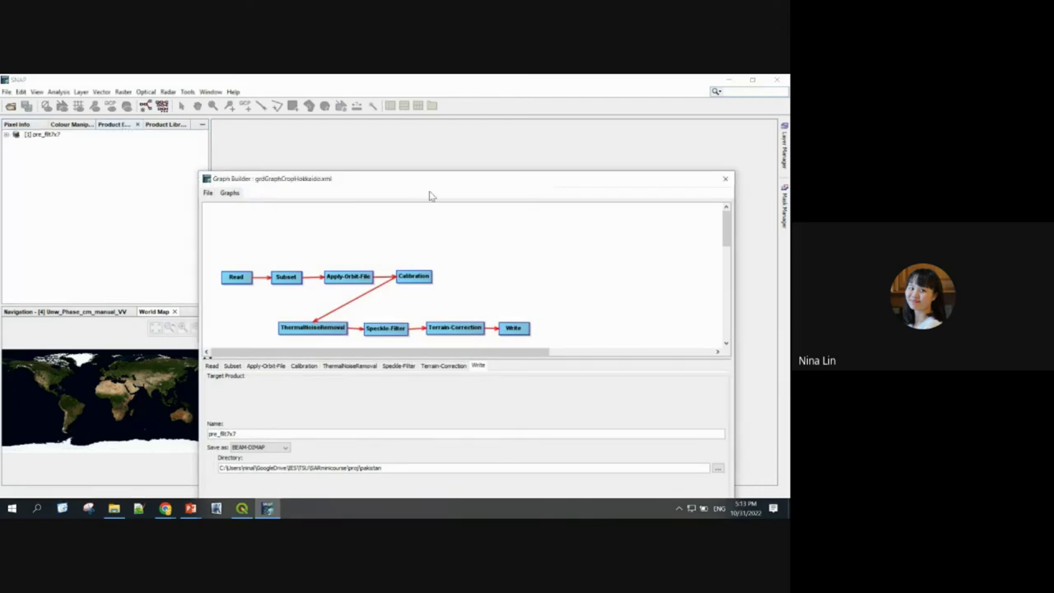
left_click_drag(428, 190, 464, 423)
left_click(6, 134)
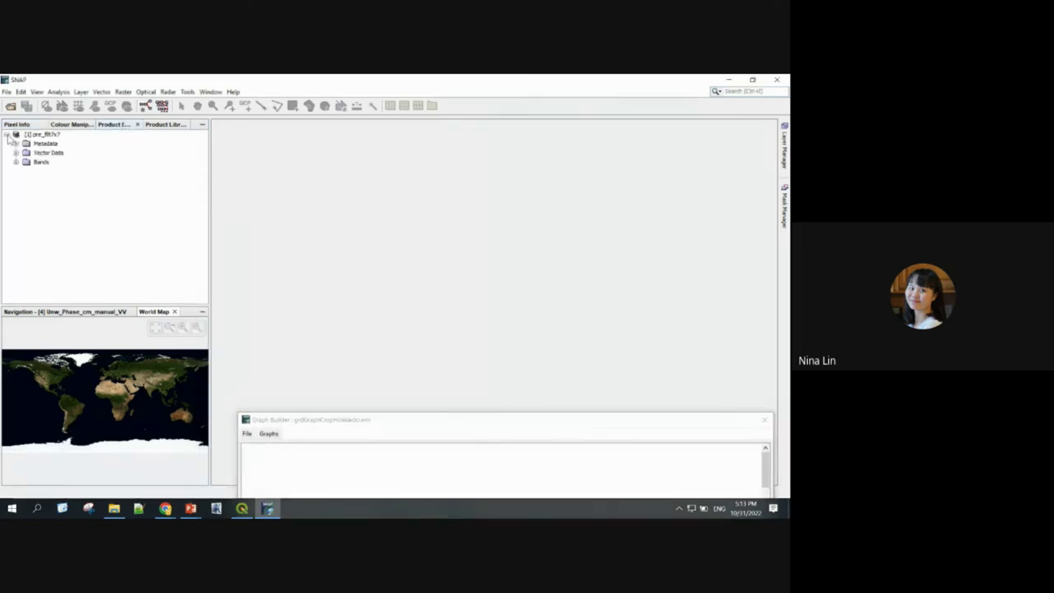
left_click(16, 162)
double_click(58, 171)
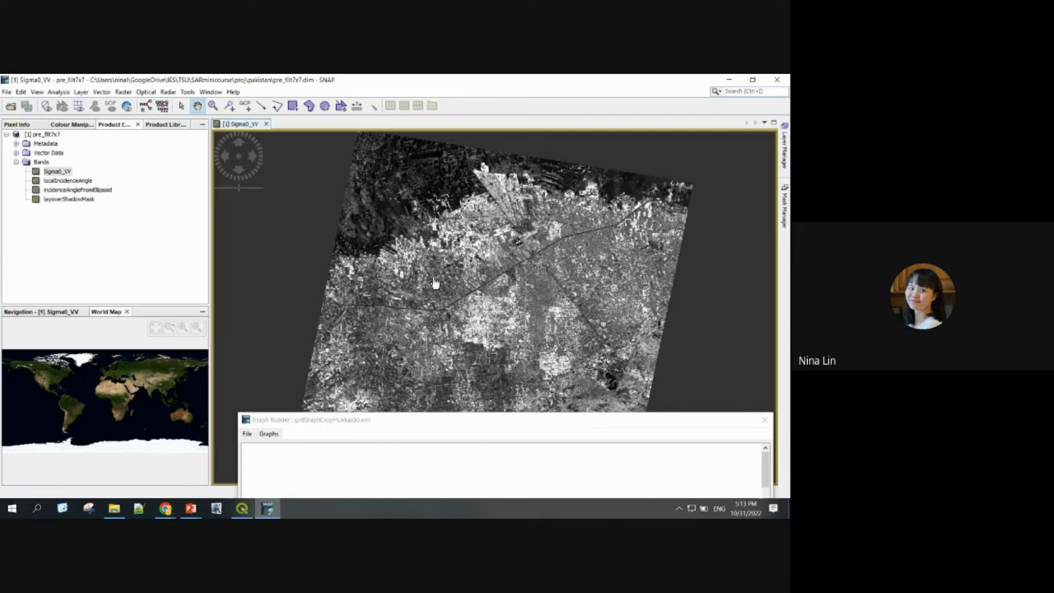
Bring the Graph Builder back into view and set the Read operator's source product to the 20220830T012526 Sentinel-1 GRDH scene.
left_click_drag(506, 419, 456, 99)
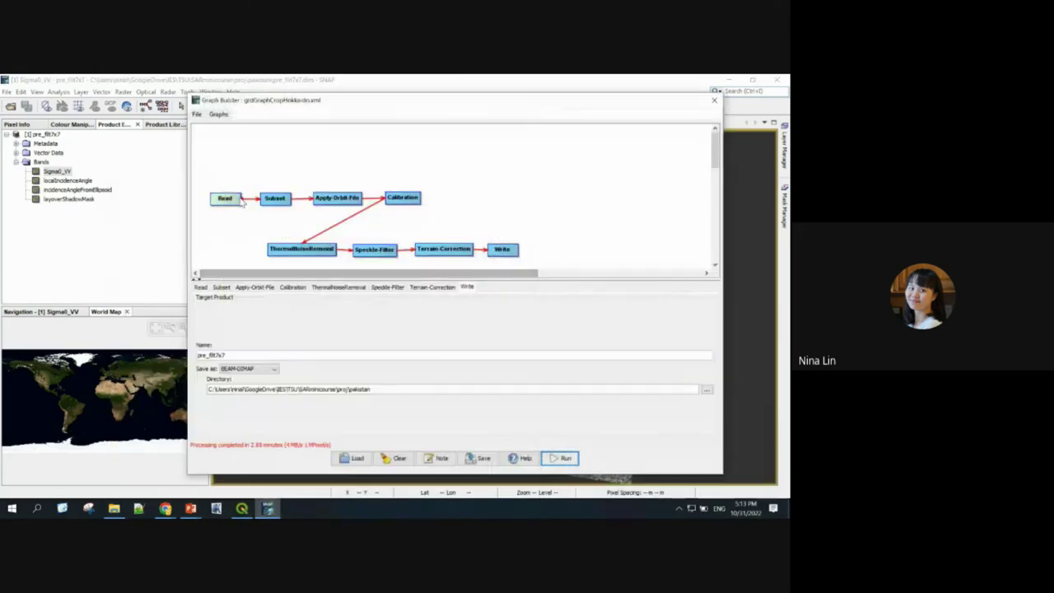
left_click(204, 288)
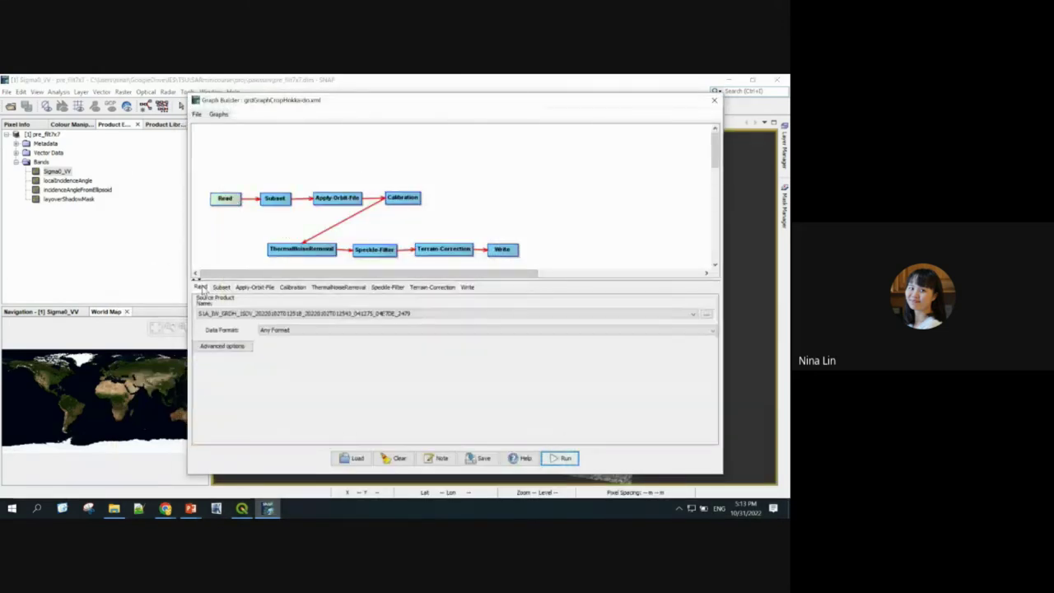
left_click(706, 314)
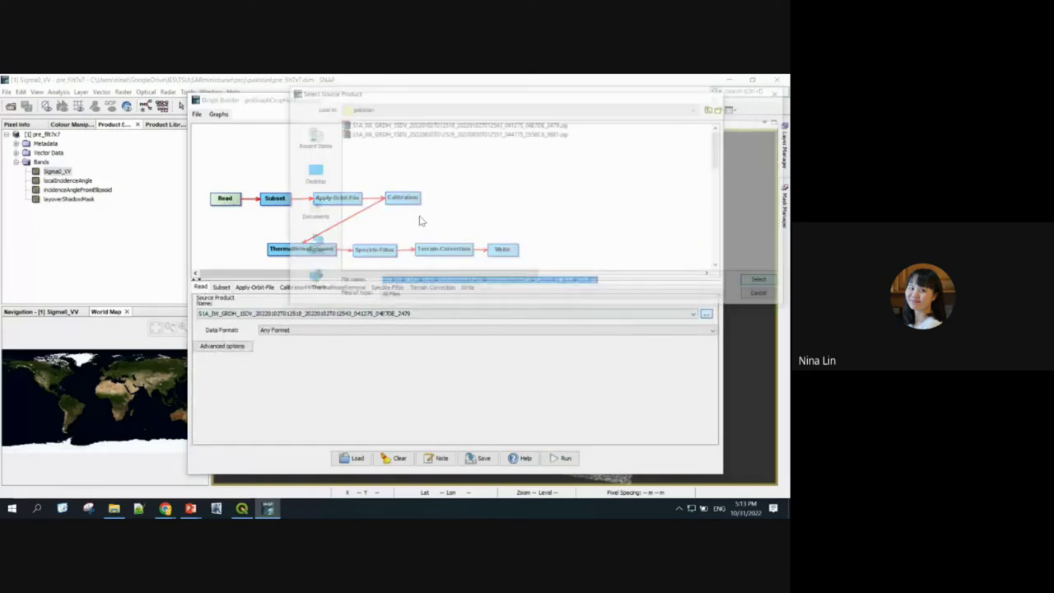
left_click(530, 135)
left_click(765, 283)
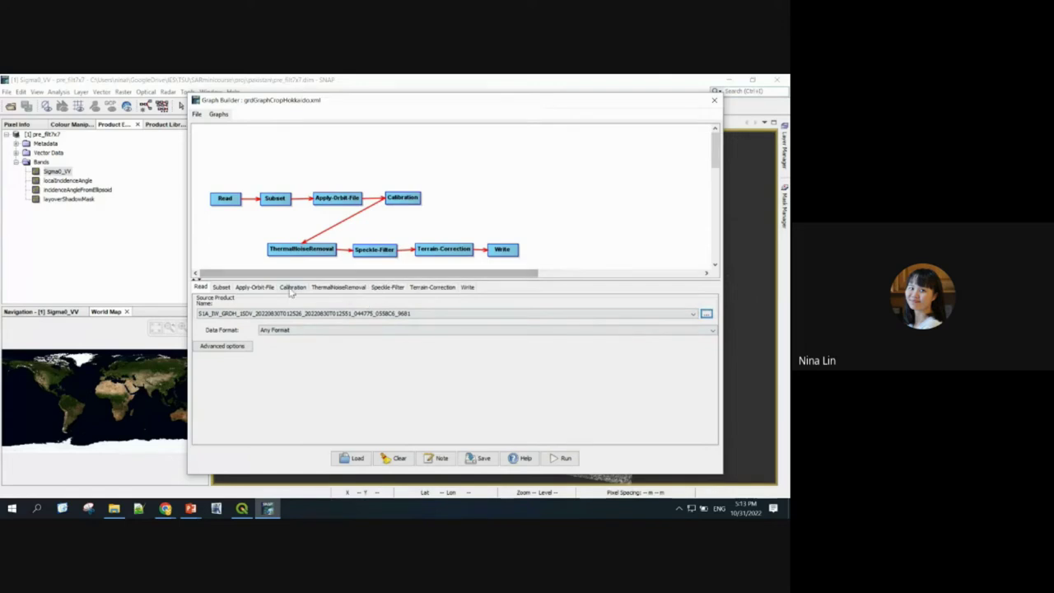
Name the Write operator's target product post_filt7x7 and run the graph, overwriting the existing product file.
left_click(467, 288)
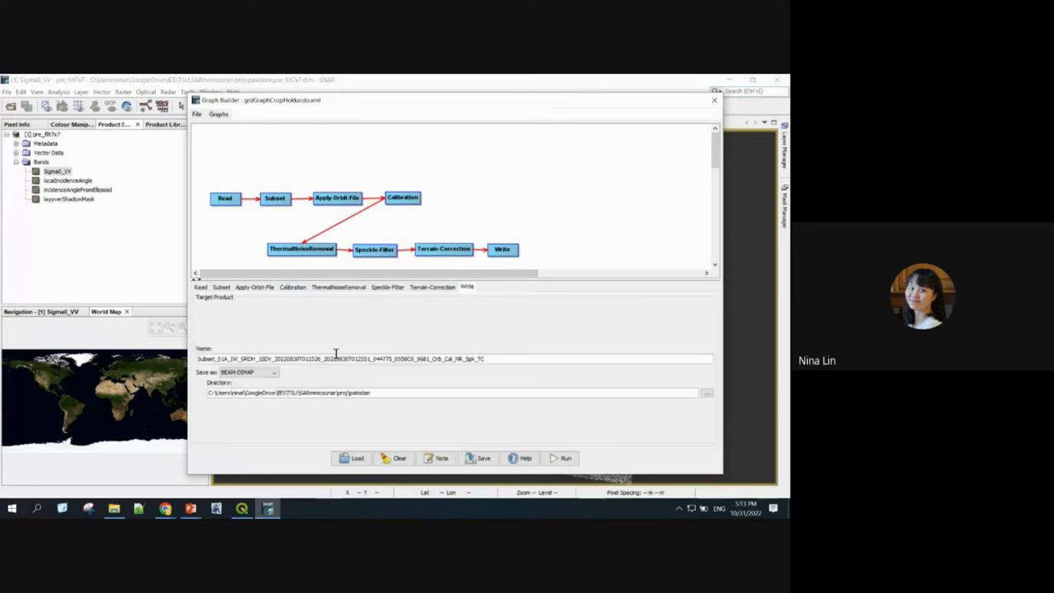
left_click_drag(539, 358, 65, 354)
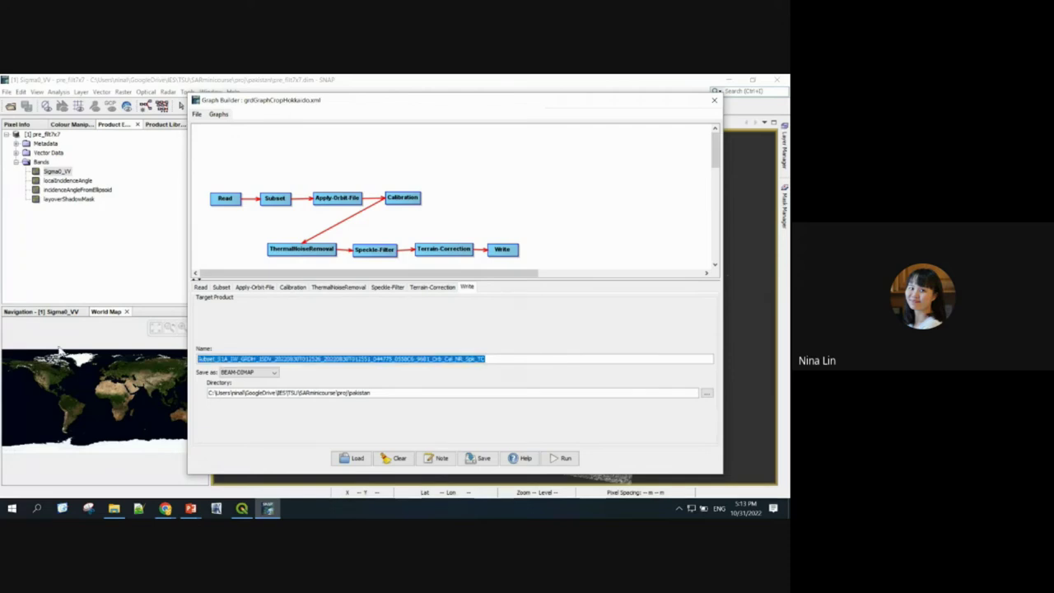
type("post_filt7x7")
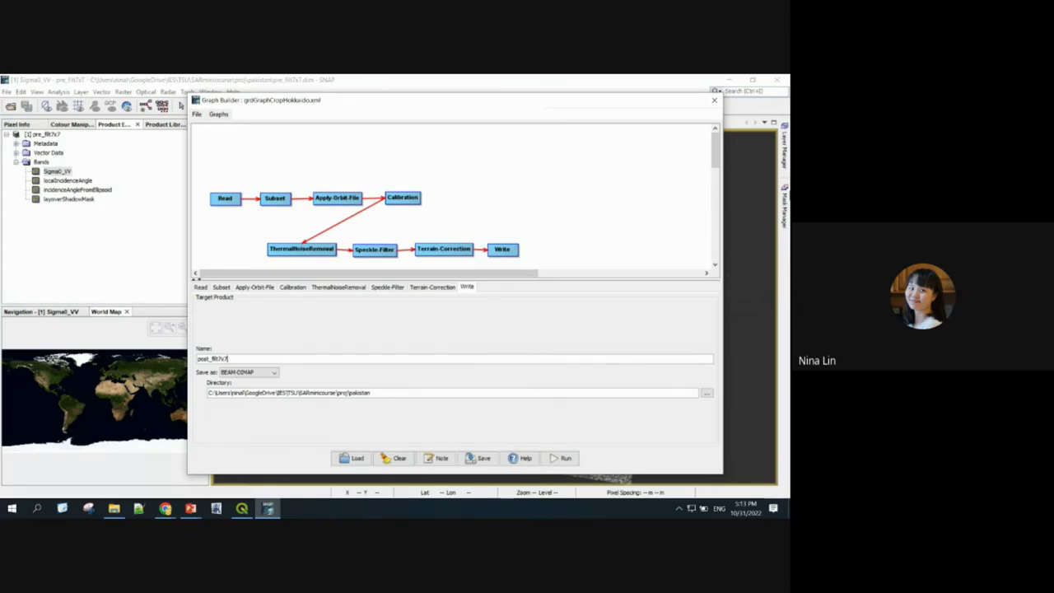
left_click(566, 461)
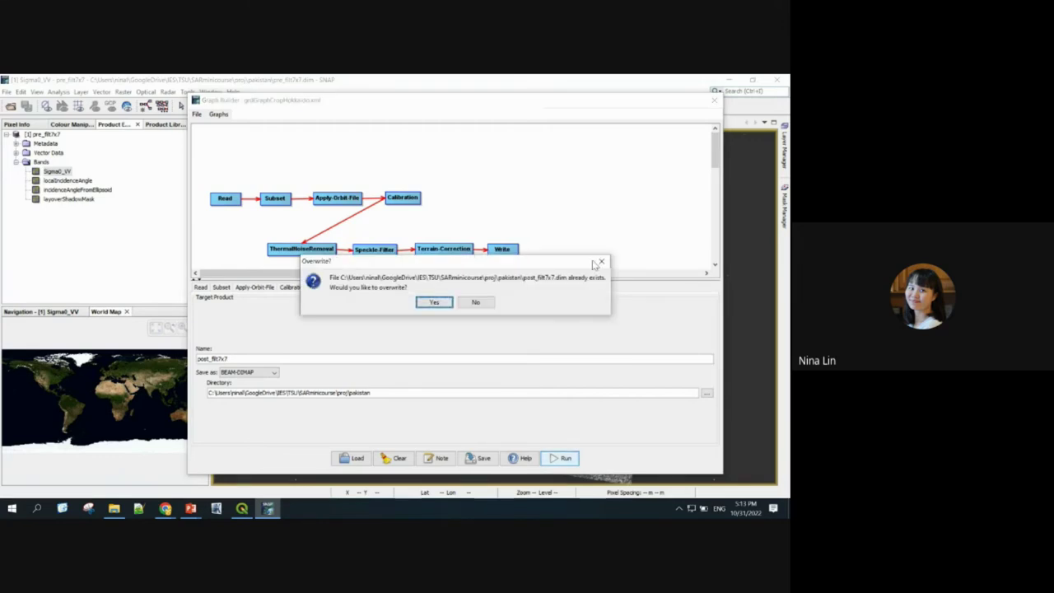
left_click(443, 302)
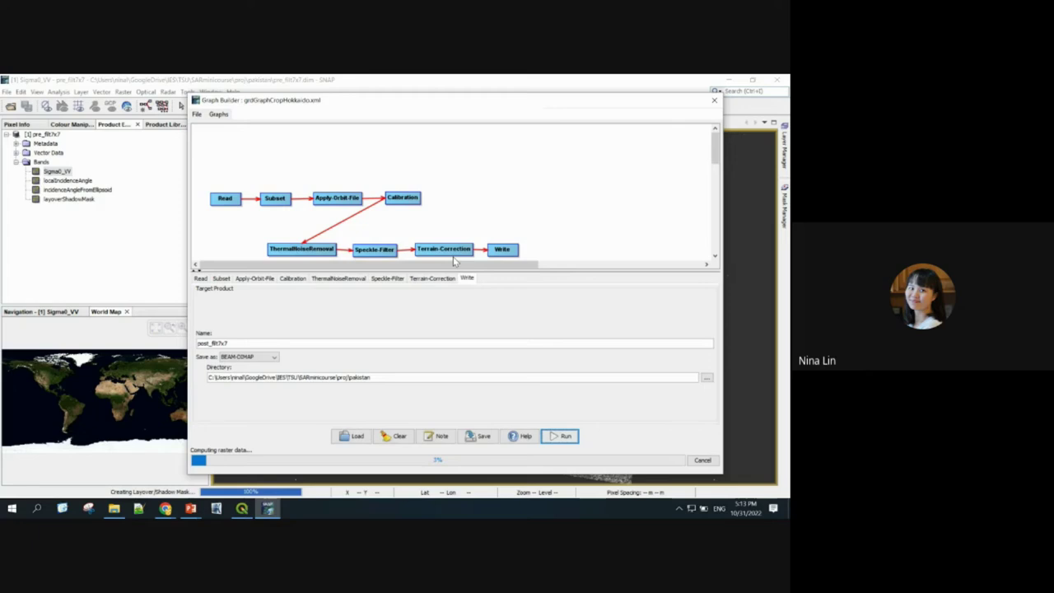
Close the Graph Builder and display the Sigma0_VV band of the post_filt7x7 product.
left_click(45, 146)
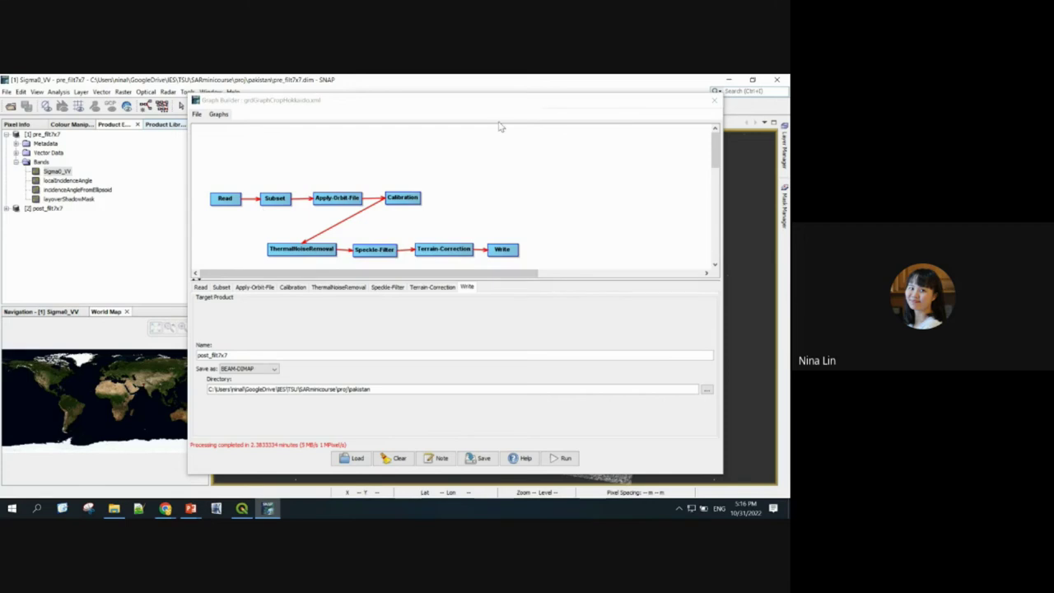
left_click(714, 101)
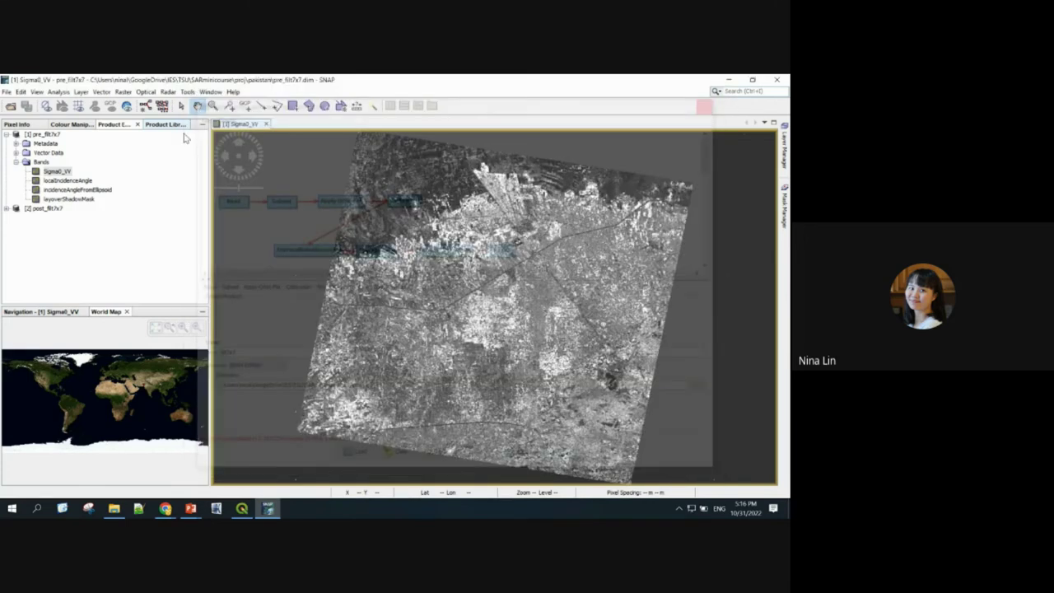
left_click(17, 164)
left_click(7, 172)
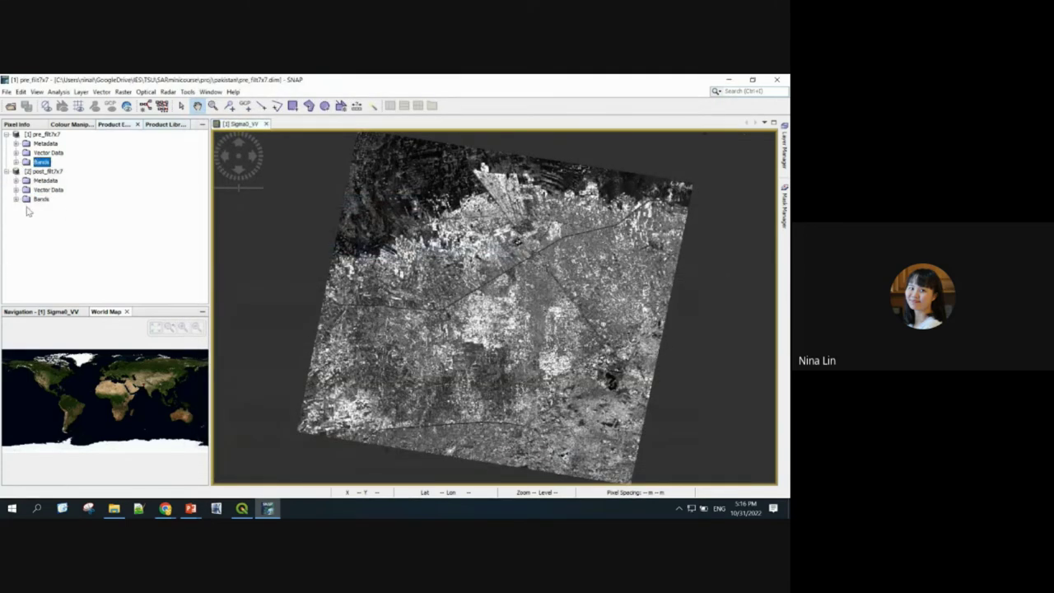
left_click(16, 200)
double_click(64, 210)
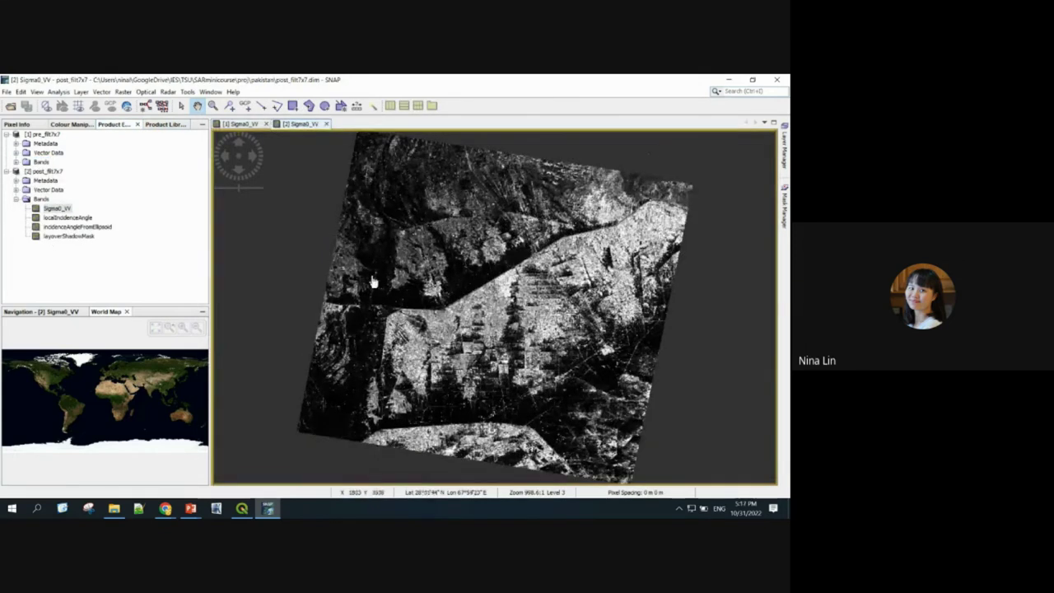
Compare the Sigma0_VV images of pre_filt7x7 and post_filt7x7 by alternating between them, examining the dark areas in the post-event image.
left_click(245, 125)
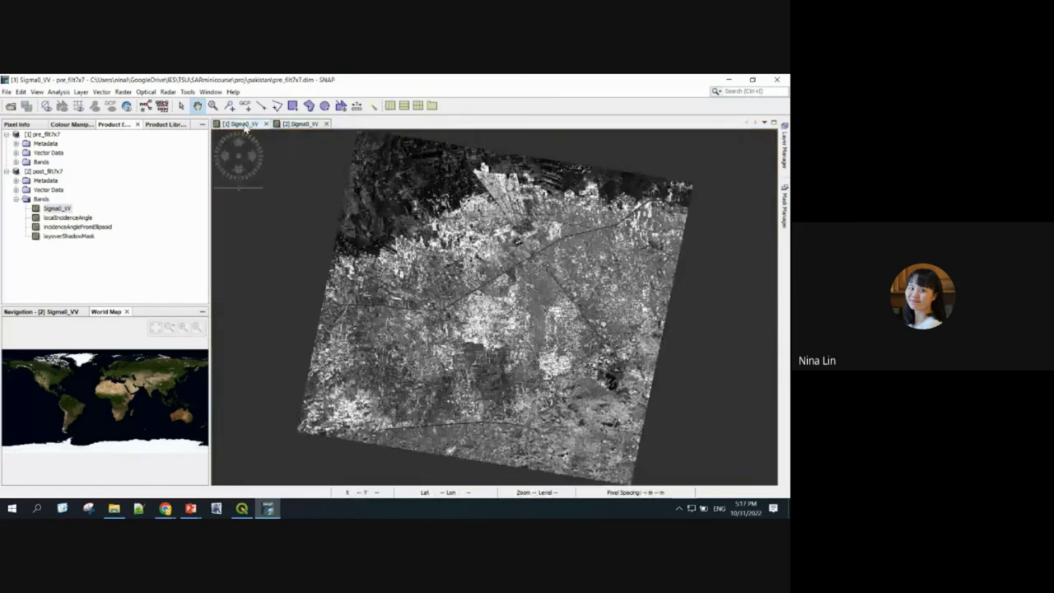
left_click(303, 124)
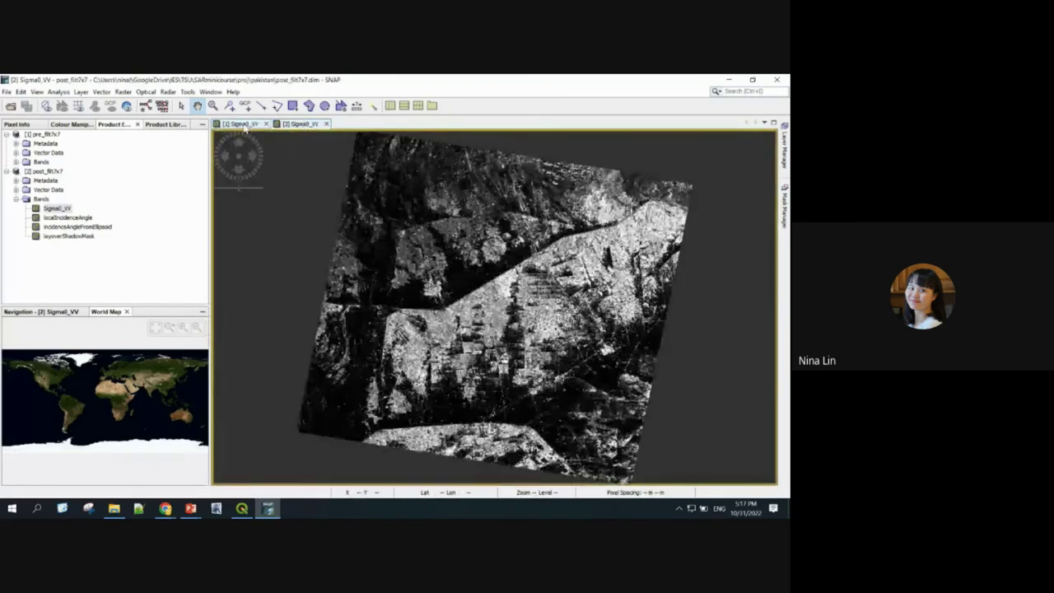
left_click(245, 124)
left_click(300, 124)
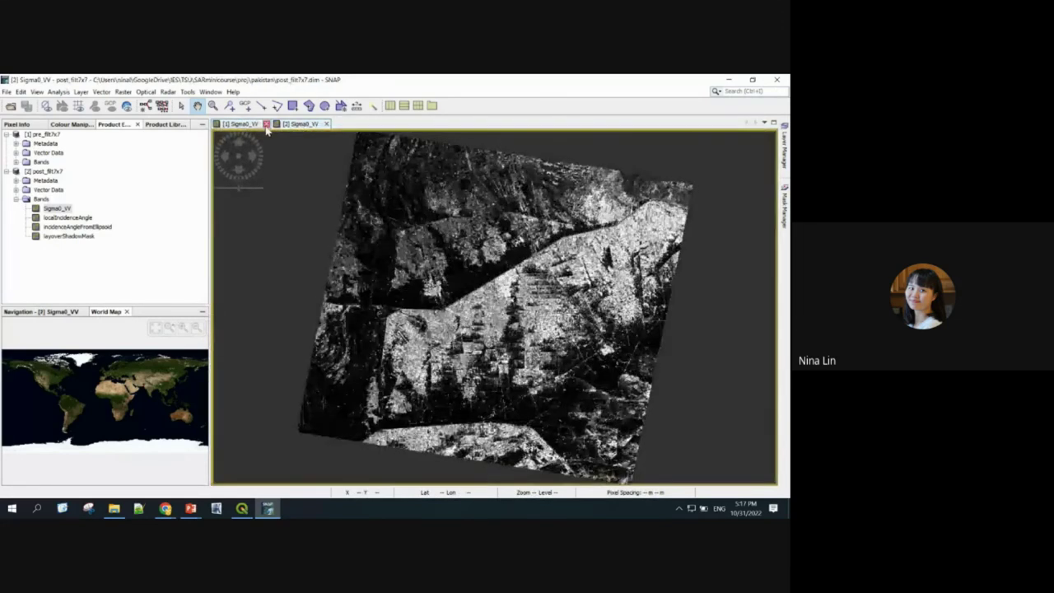
left_click(243, 124)
left_click(302, 123)
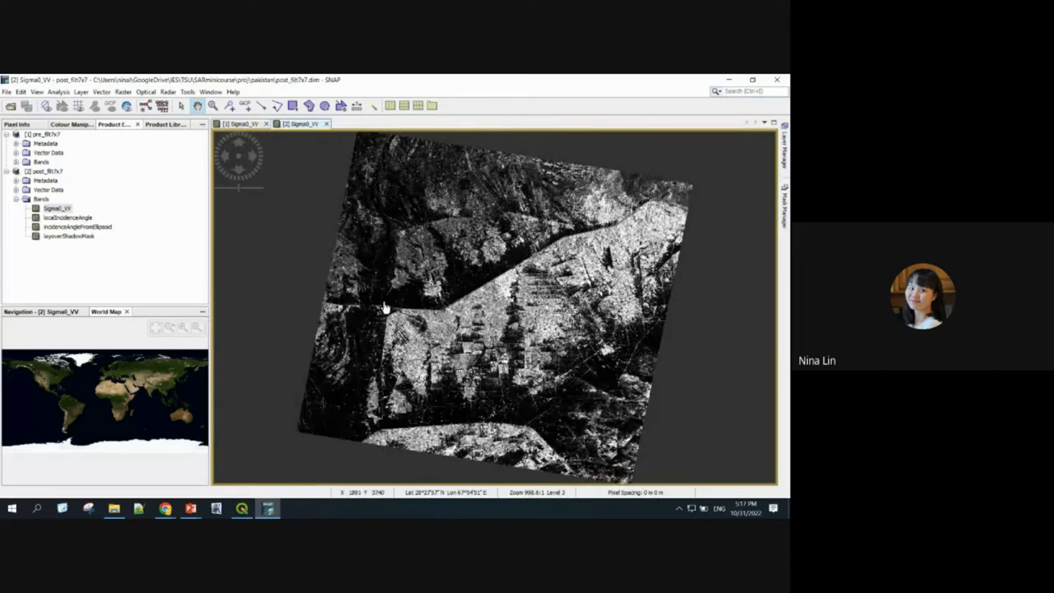
left_click(246, 124)
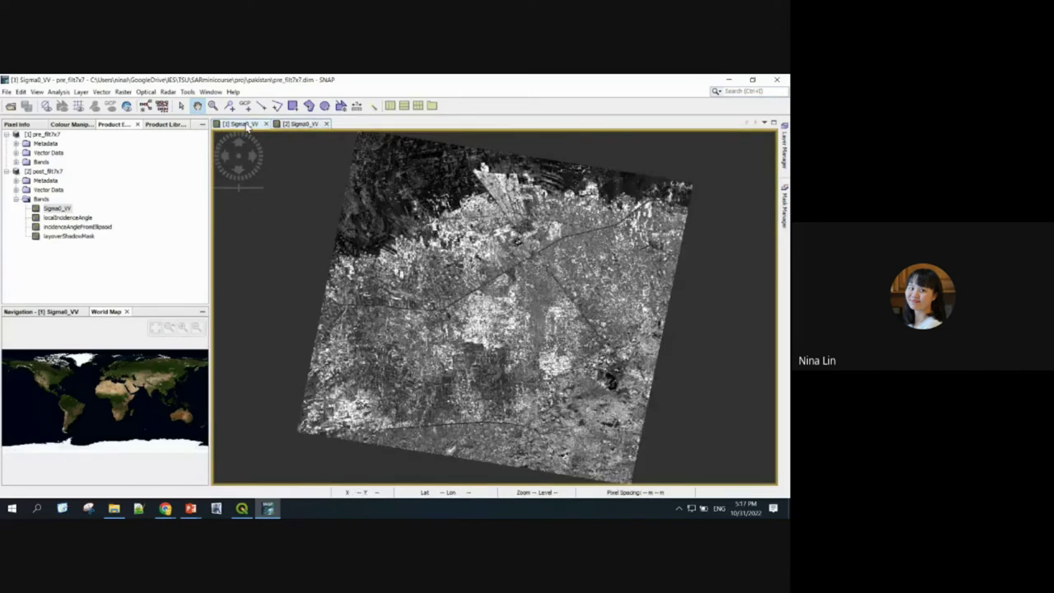
left_click(303, 124)
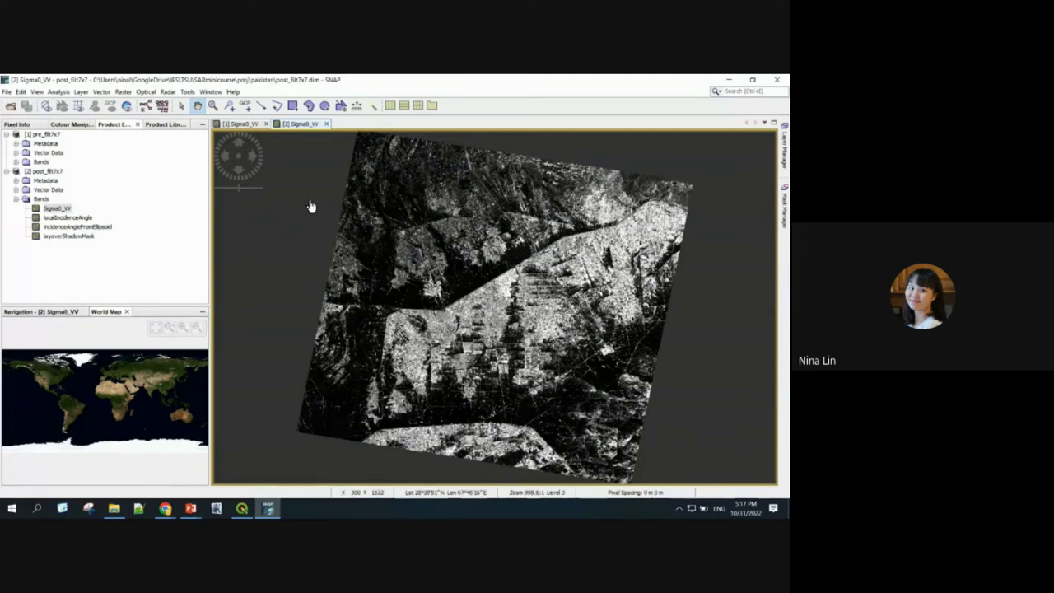
left_click(252, 127)
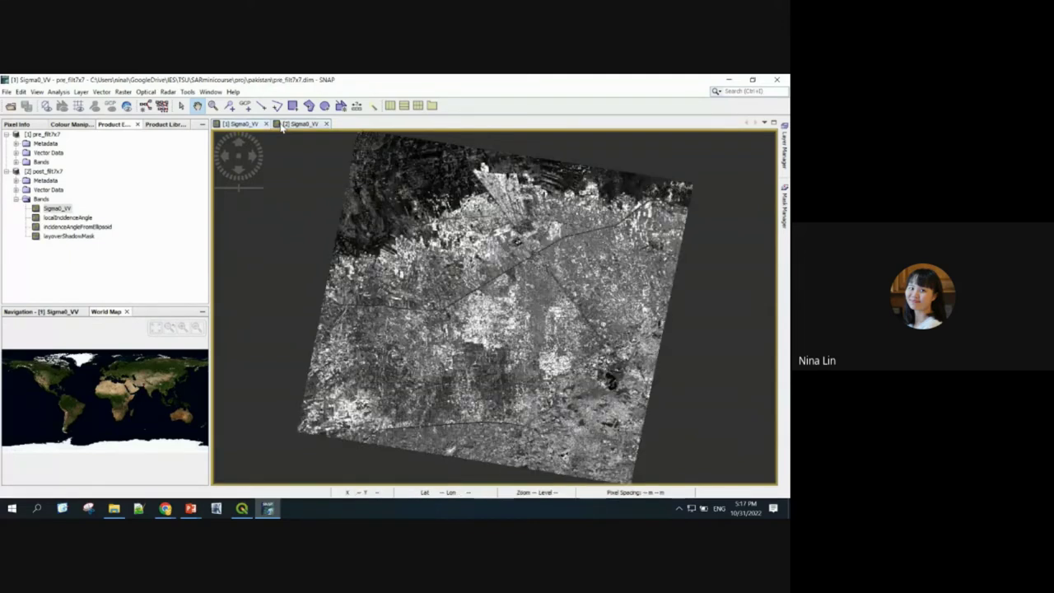
left_click(301, 125)
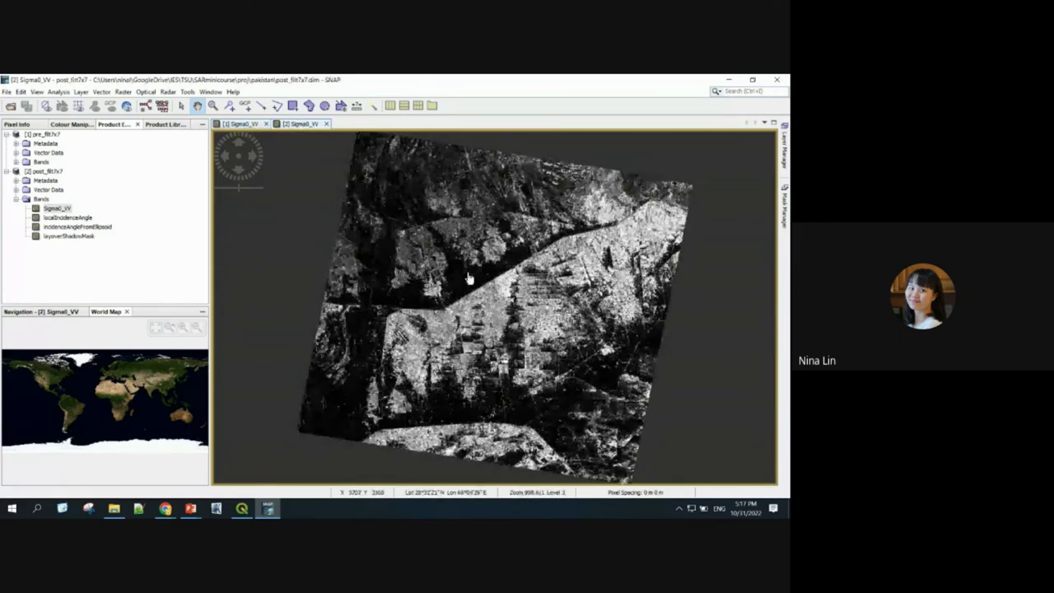
scroll(449, 284, "up", 4)
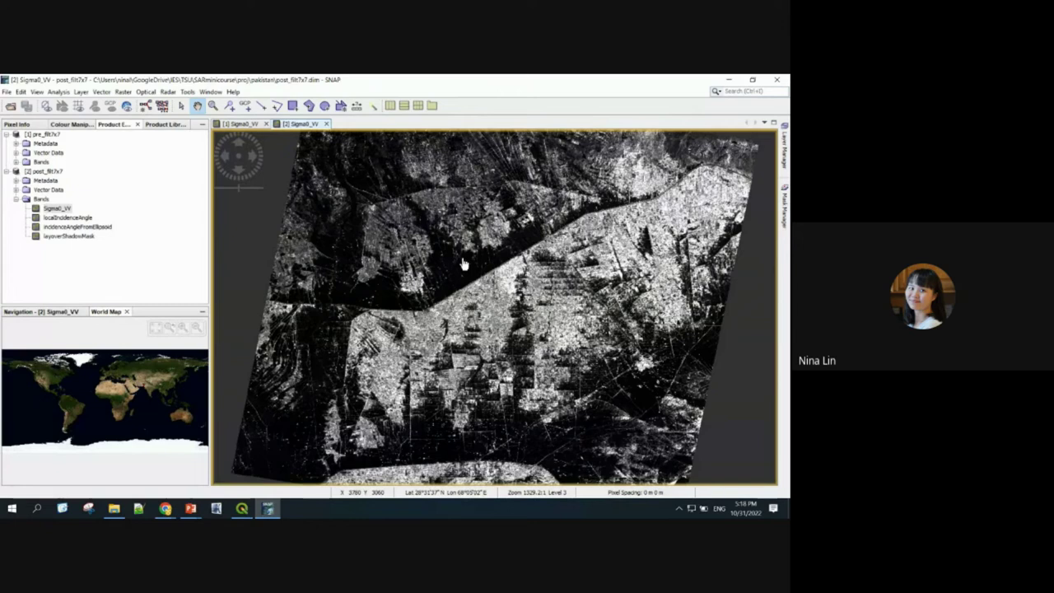
Switch to the Google Meet window in Chrome and stop presenting the screen.
mouse_move(164, 509)
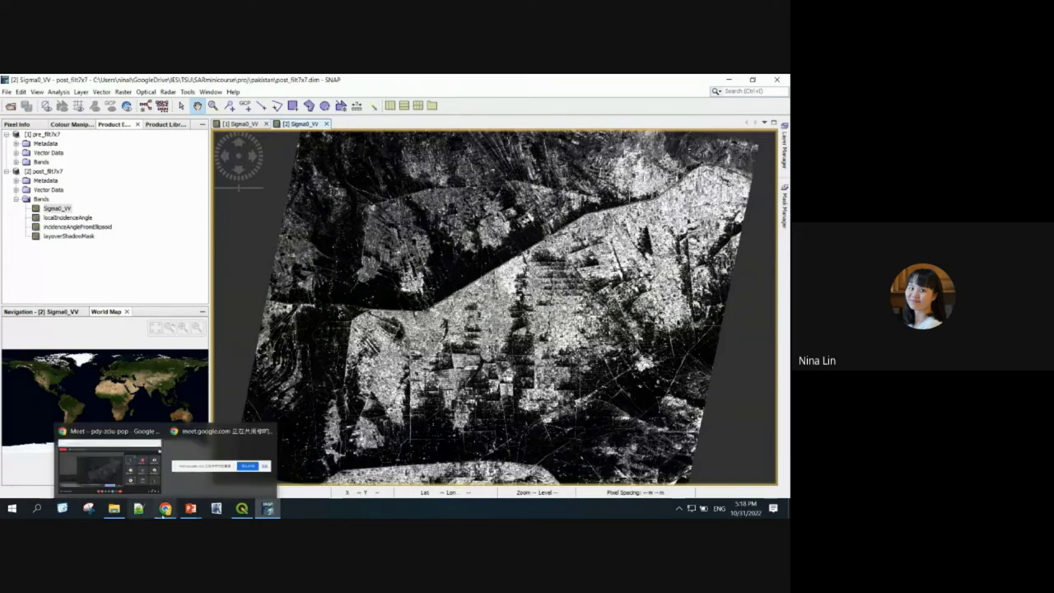
left_click(117, 483)
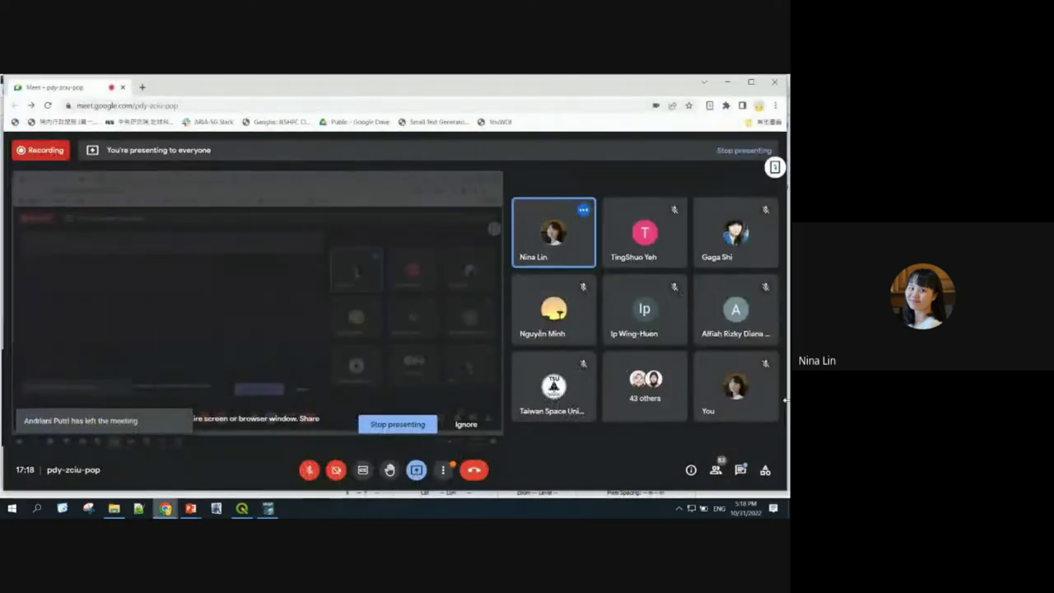
left_click(416, 469)
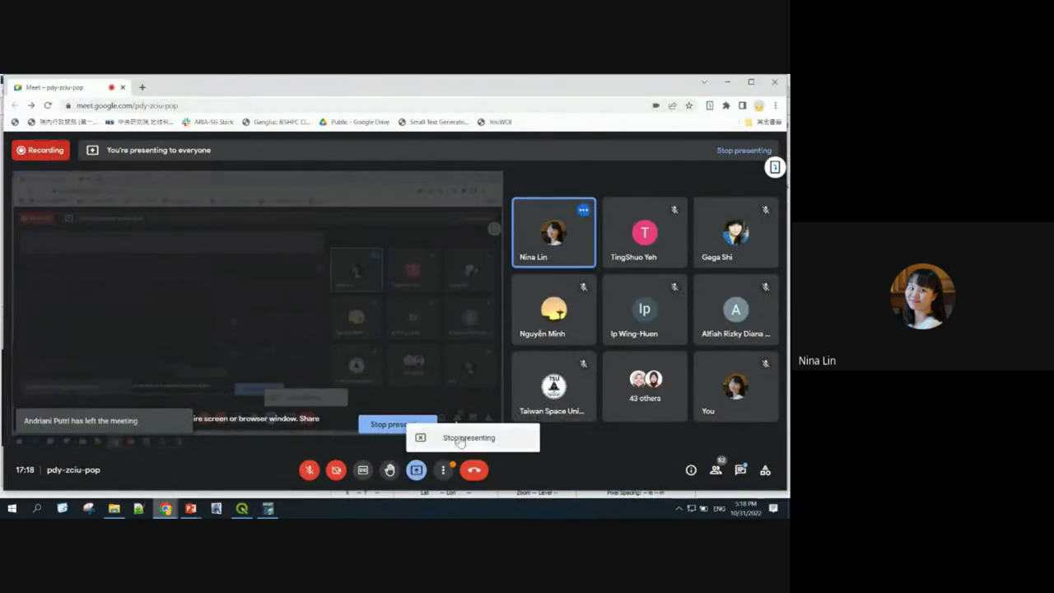
left_click(460, 440)
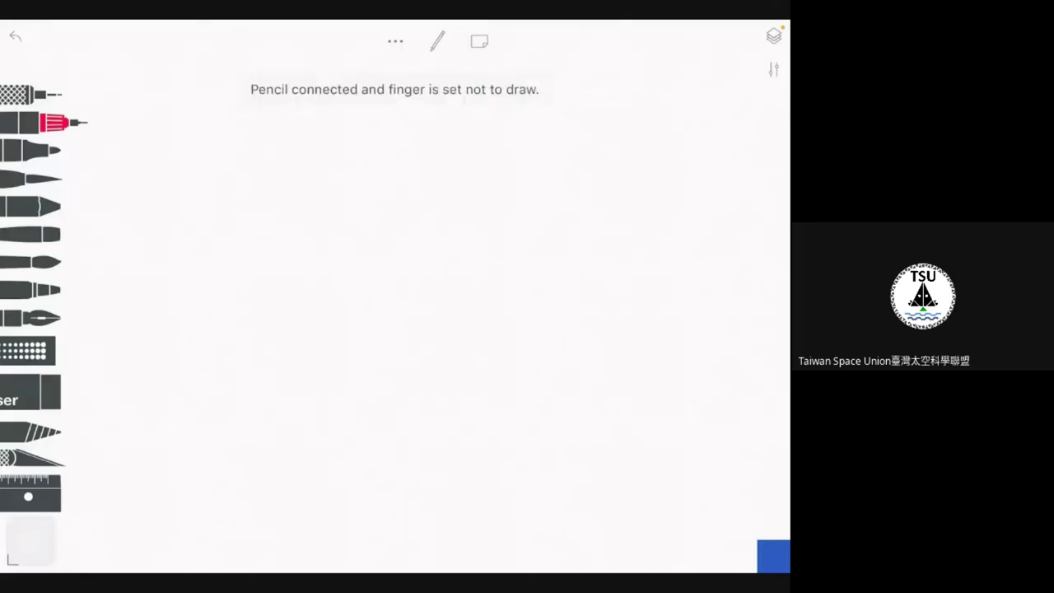
Sketch a blue satellite with two hatched solar panels and a wavy ground line beneath it on the blank canvas.
mouse_move(184, 148)
left_mouse_down()
mouse_move(213, 132)
mouse_move(206, 121)
mouse_move(208, 138)
left_mouse_up()
mouse_move(163, 169)
left_mouse_down()
mouse_move(152, 183)
mouse_move(165, 180)
left_mouse_up()
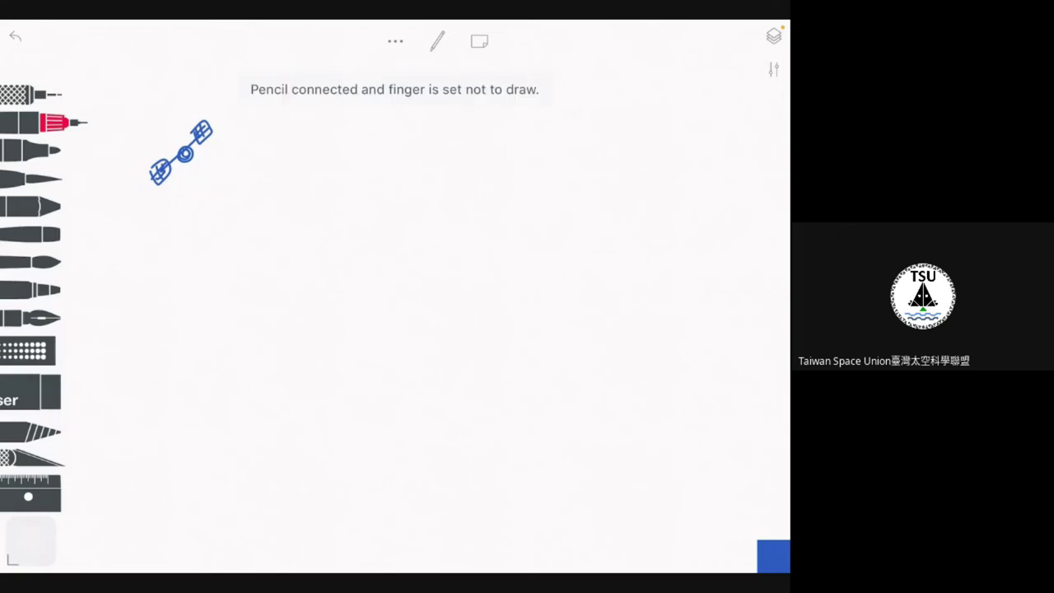
mouse_move(176, 265)
left_mouse_down()
mouse_move(299, 247)
mouse_move(378, 258)
left_mouse_up()
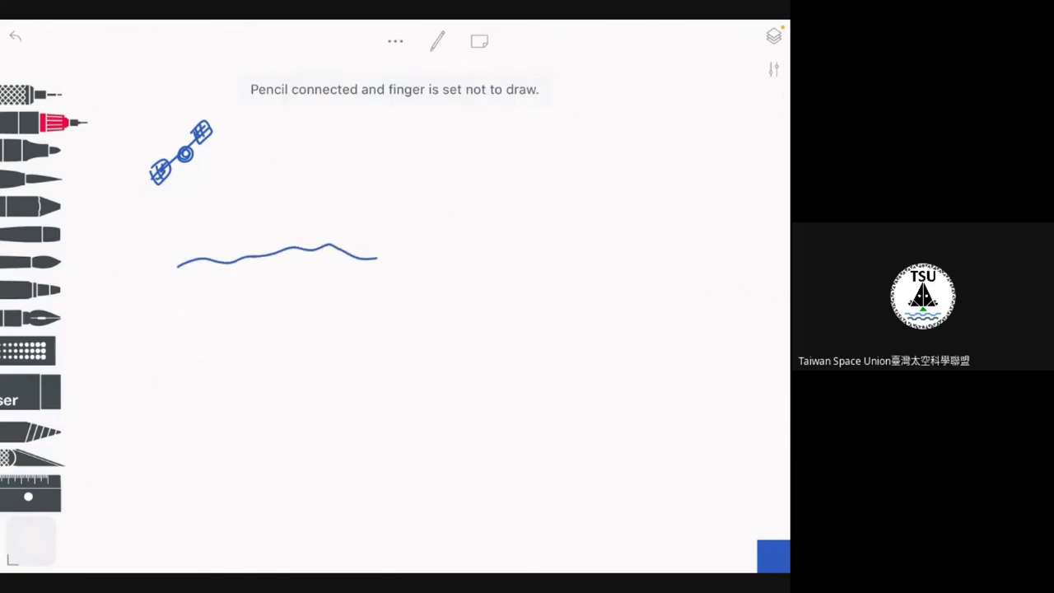
left_click_drag(377, 258, 423, 252)
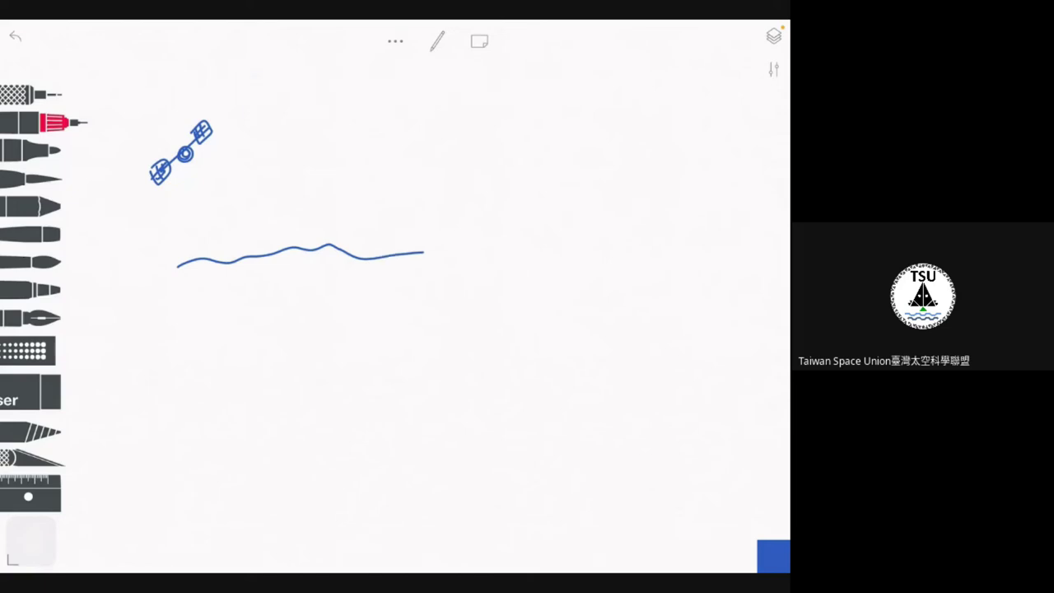
Draw the radar ray from the satellite to the wavy ground with several scattered arrows, and label the sketch Dry.
left_click_drag(193, 163, 257, 247)
left_click_drag(266, 245, 303, 212)
mouse_move(293, 214)
left_mouse_down()
mouse_move(301, 221)
mouse_move(261, 241)
mouse_move(262, 223)
left_mouse_up()
mouse_move(268, 221)
left_mouse_down()
mouse_move(238, 234)
mouse_move(233, 253)
left_mouse_up()
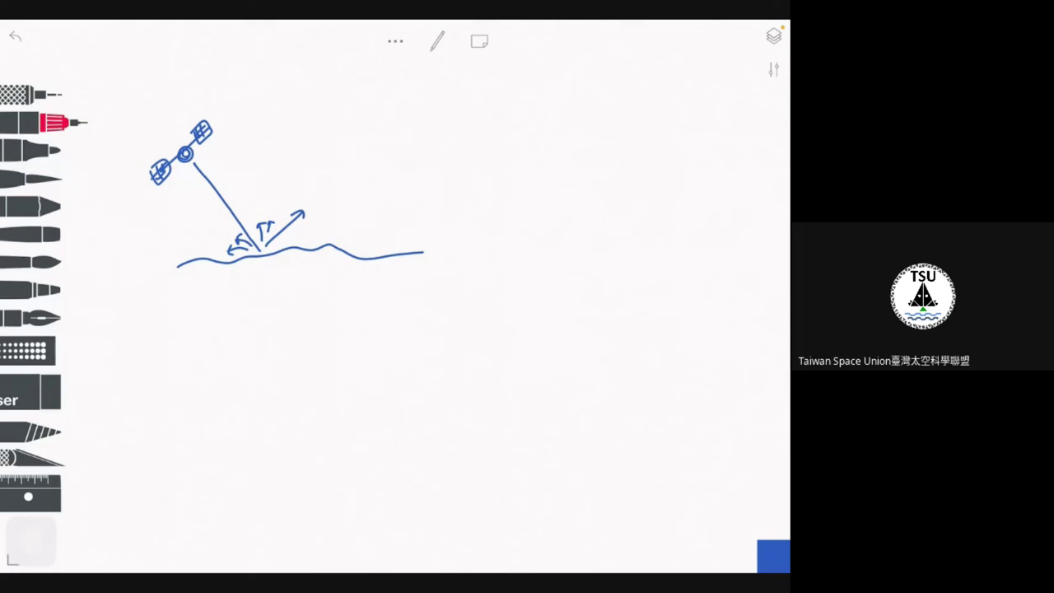
mouse_move(279, 109)
left_mouse_down()
mouse_move(280, 136)
mouse_move(300, 127)
mouse_move(307, 153)
left_mouse_up()
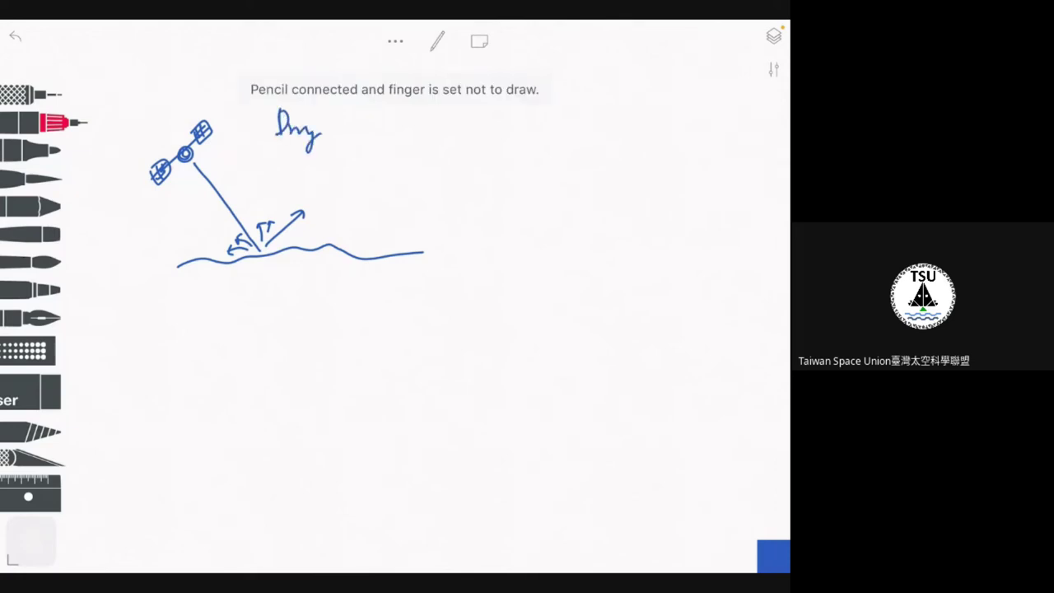
Sketch a second satellite with two hatched solar panels below the Dry drawing, with a nearly flat ground line beneath it.
mouse_move(206, 356)
left_mouse_down()
mouse_move(230, 341)
mouse_move(220, 338)
mouse_move(239, 345)
mouse_move(234, 353)
mouse_move(237, 341)
mouse_move(192, 381)
left_mouse_up()
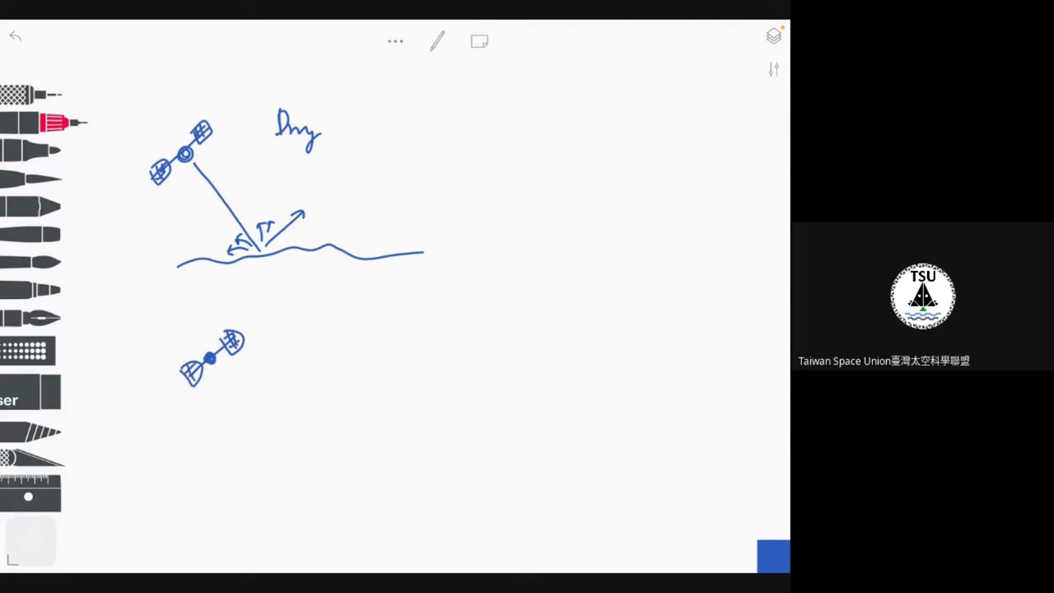
left_click_drag(200, 366, 192, 377)
left_click_drag(161, 478, 478, 468)
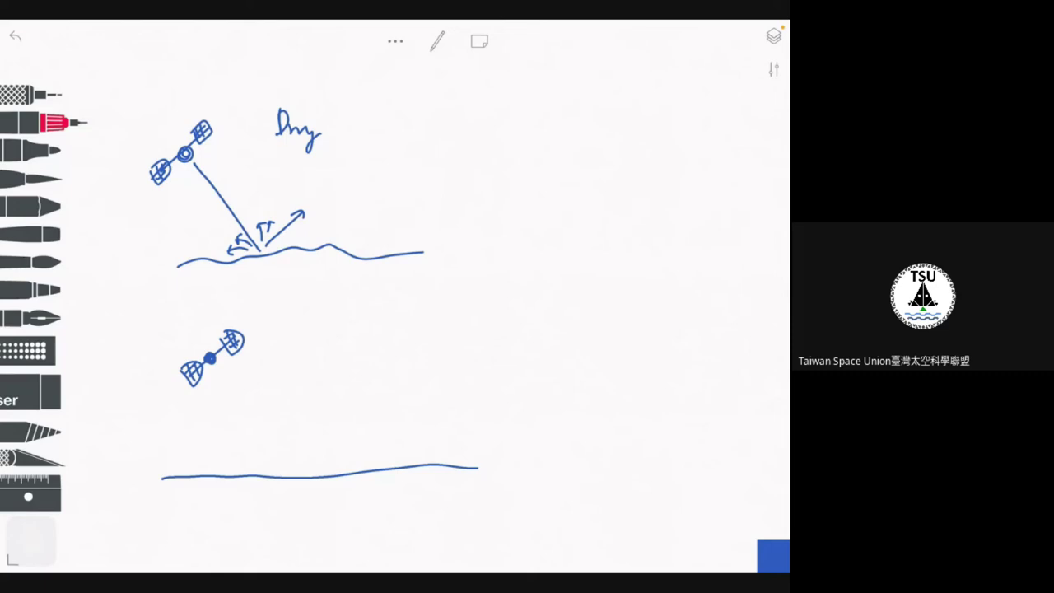
Draw the radar ray from the second satellite to the flat ground, a long reflected arrow and tiny dotted backscatter arrows, and label it Wet.
left_click_drag(218, 366, 279, 448)
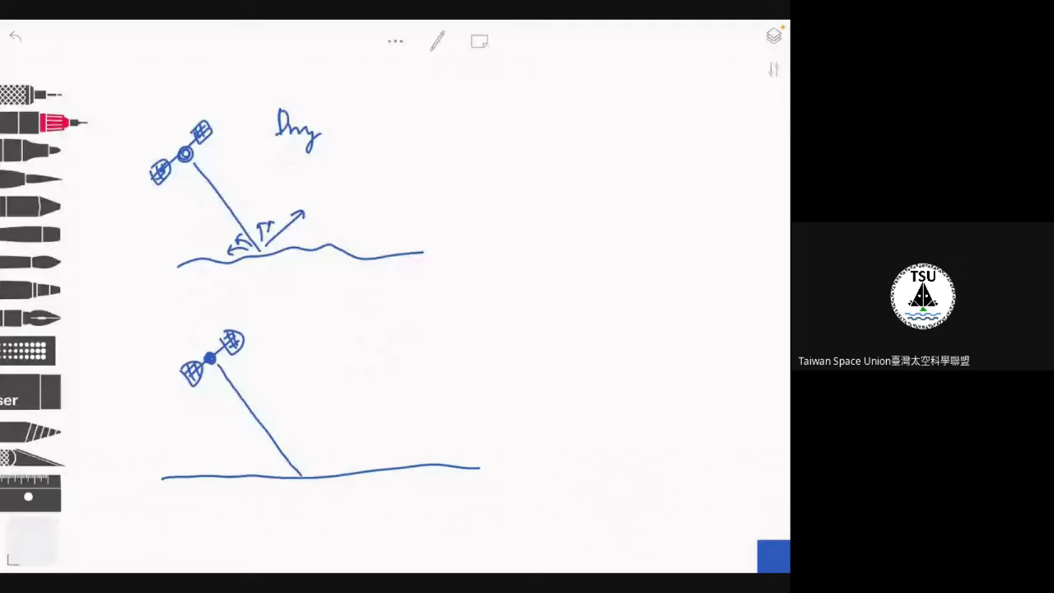
mouse_move(305, 473)
left_mouse_down()
mouse_move(415, 381)
mouse_move(399, 383)
left_mouse_up()
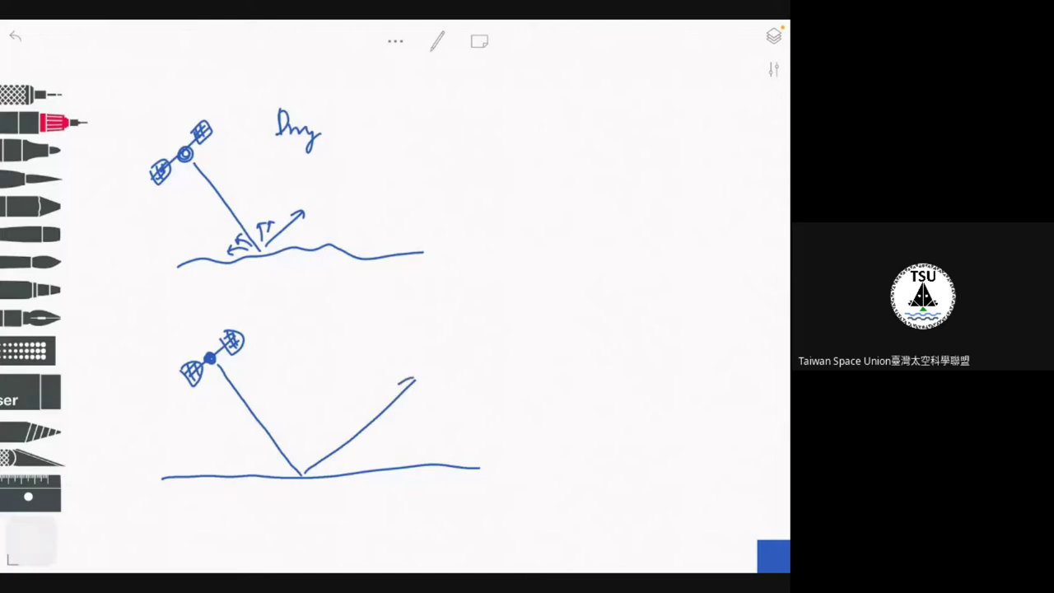
left_click_drag(416, 379, 411, 396)
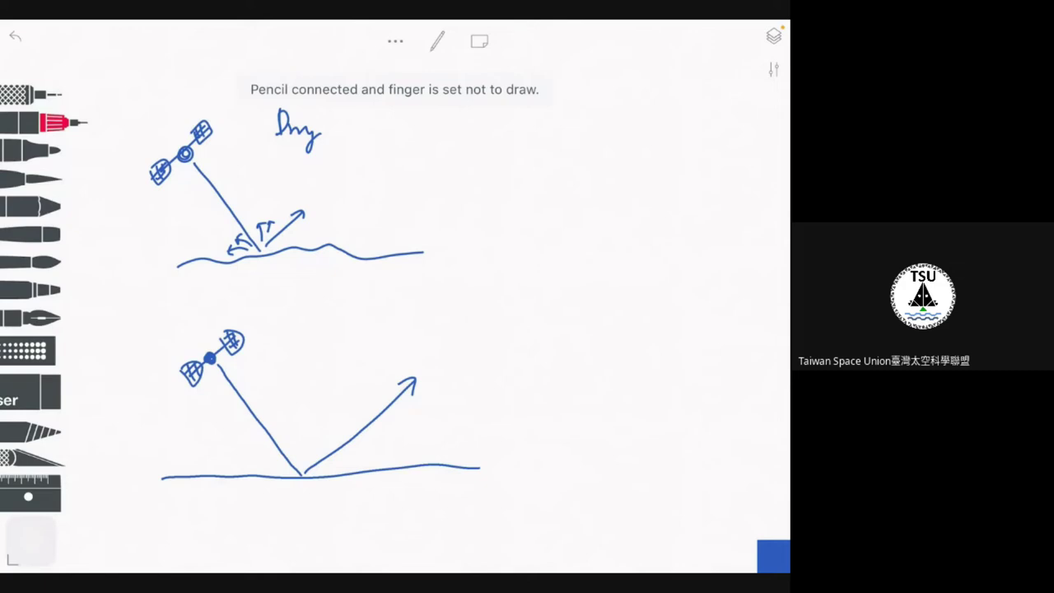
left_click_drag(281, 467, 293, 471)
left_click_drag(300, 455, 302, 472)
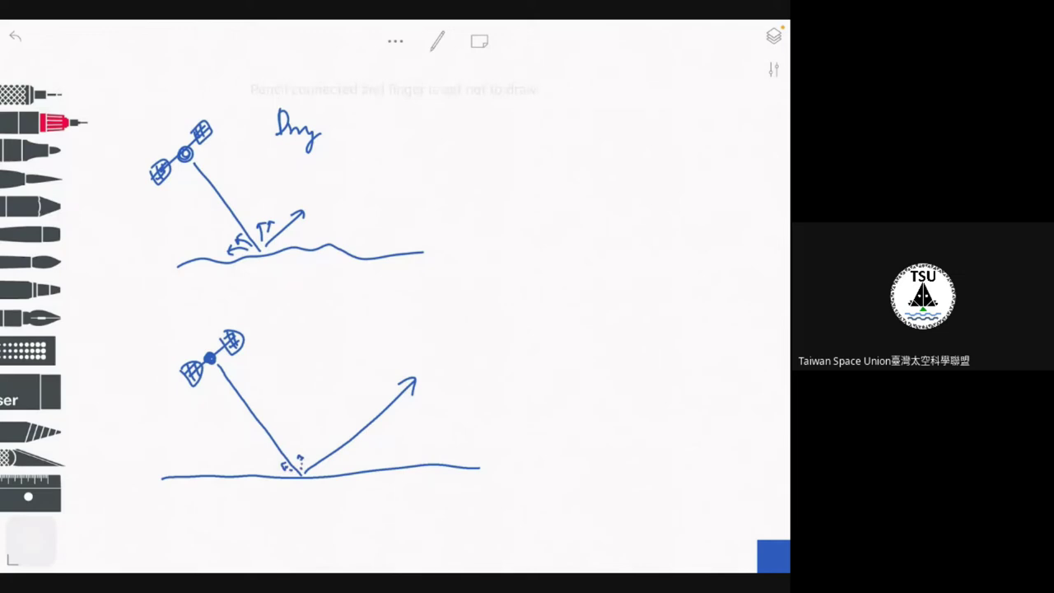
mouse_move(313, 326)
left_mouse_down()
mouse_move(321, 351)
mouse_move(338, 323)
left_mouse_up()
left_click_drag(345, 338, 364, 346)
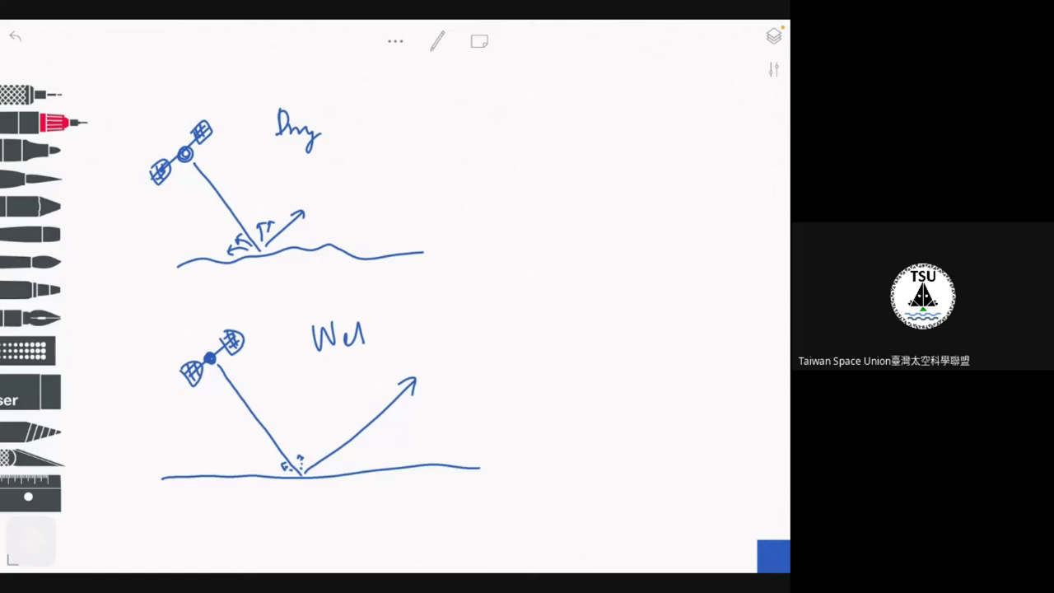
Switch from the sketch to the Google Meet call and stop sharing the tablet screen.
left_click(33, 498)
left_click(640, 379)
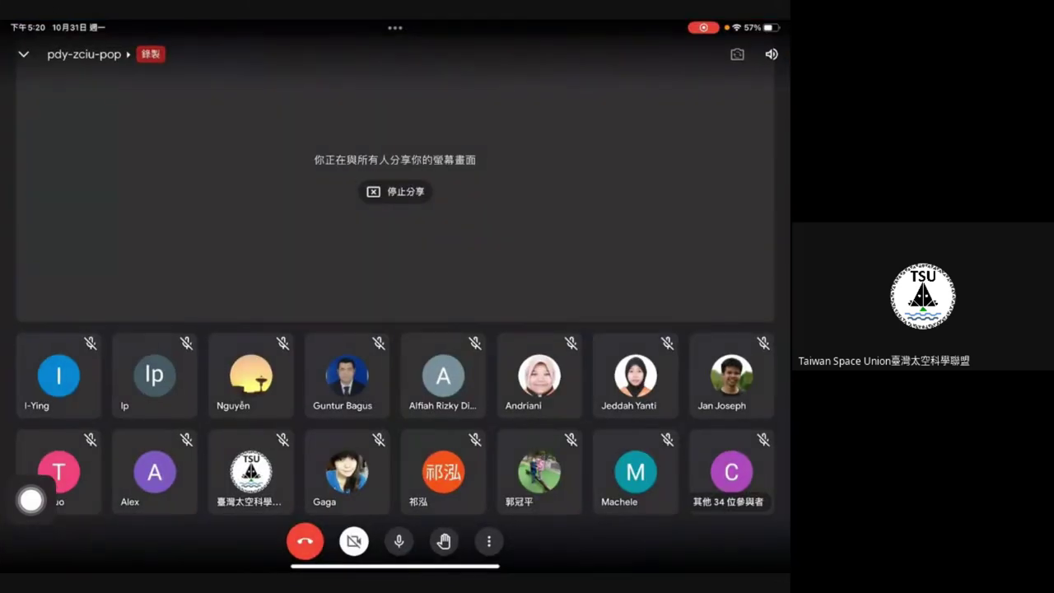
left_click(489, 541)
left_click(318, 465)
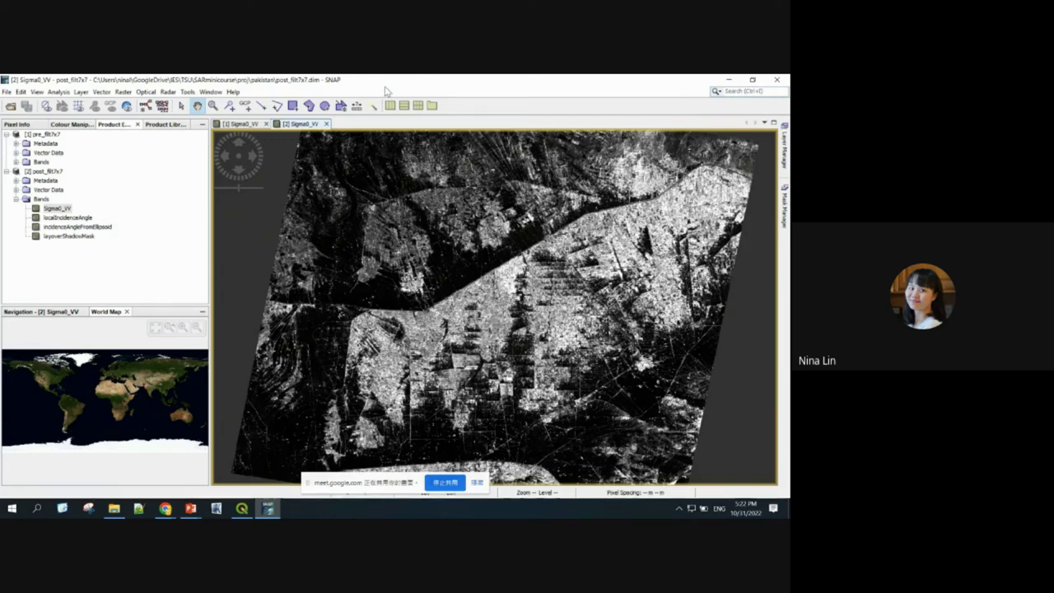
Compare the Sigma0_VV images of pre_filt7x7 and post_filt7x7 in SNAP by viewing one and then the other.
left_click(247, 124)
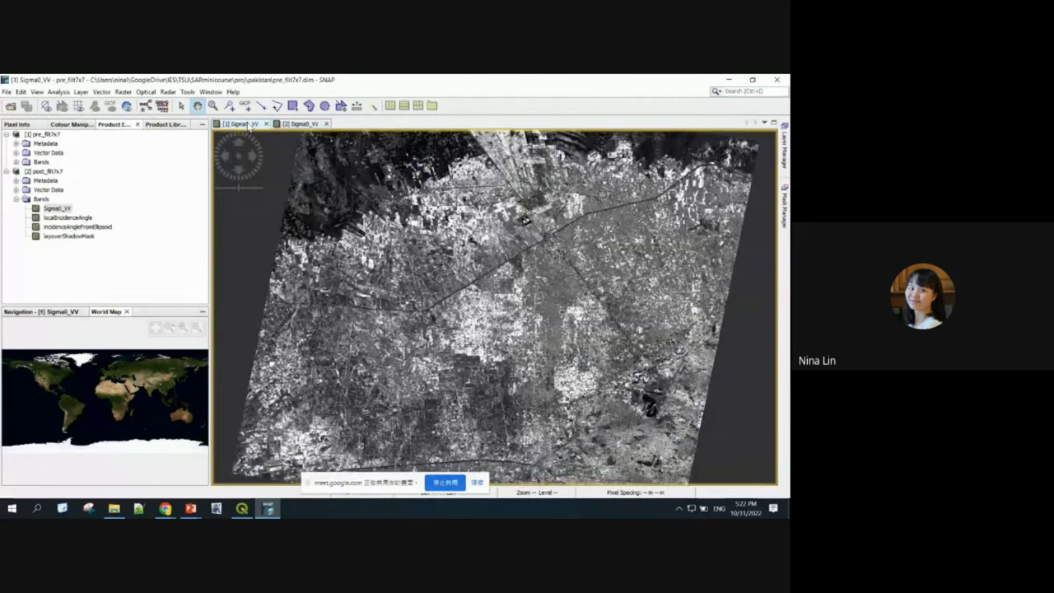
left_click(298, 125)
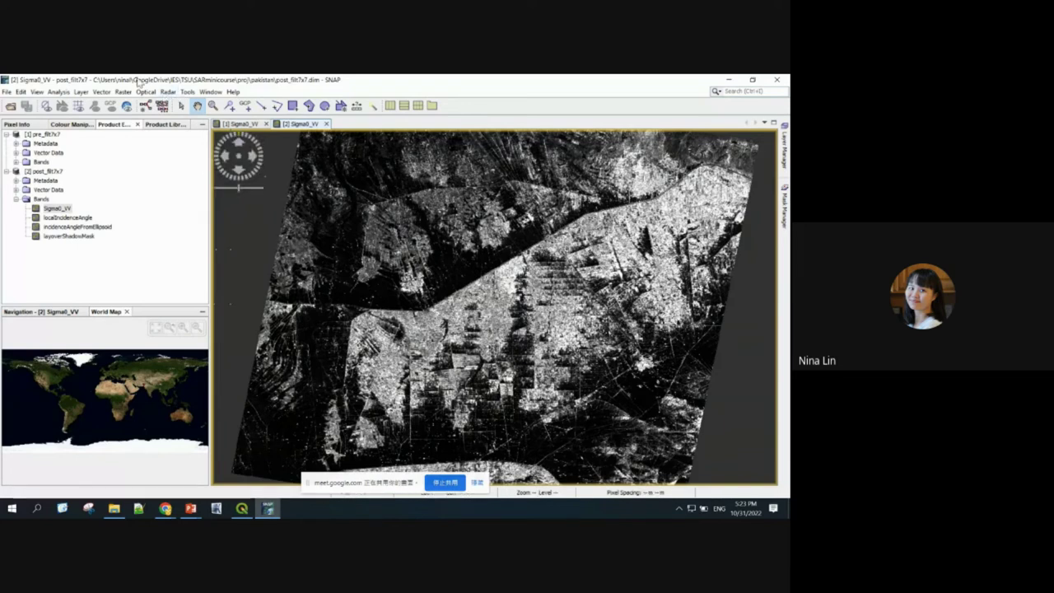
Open the Reprojection tool with post_filt7x7 as the source product.
left_click(168, 92)
mouse_move(151, 93)
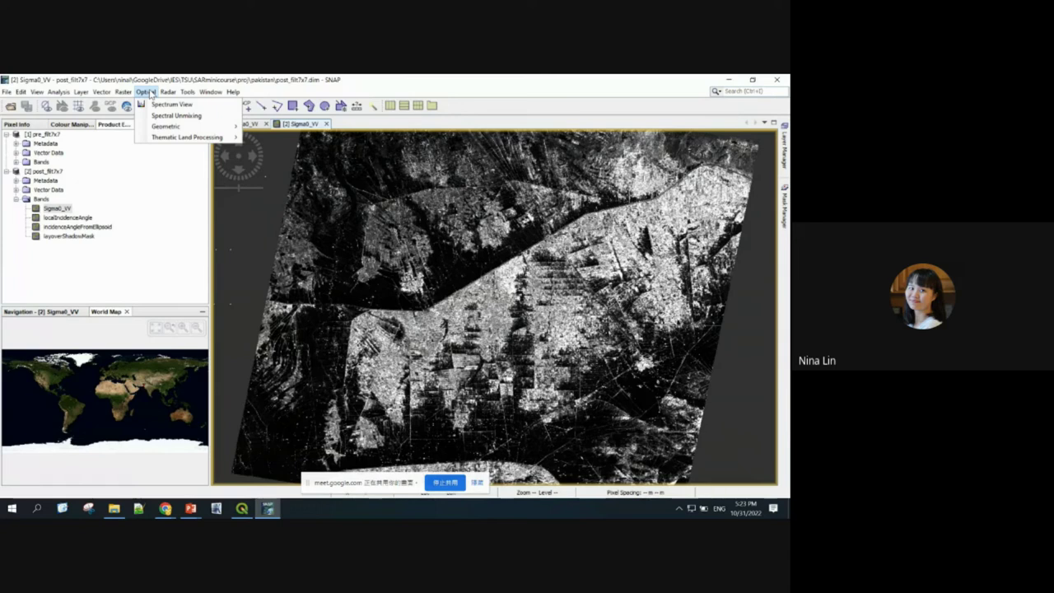
mouse_move(99, 93)
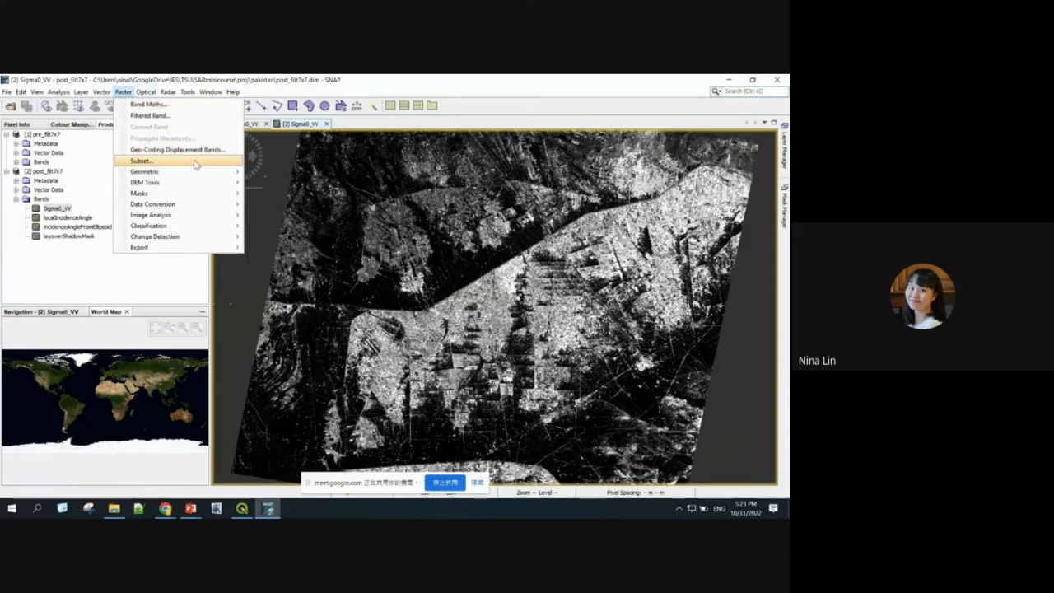
mouse_move(200, 172)
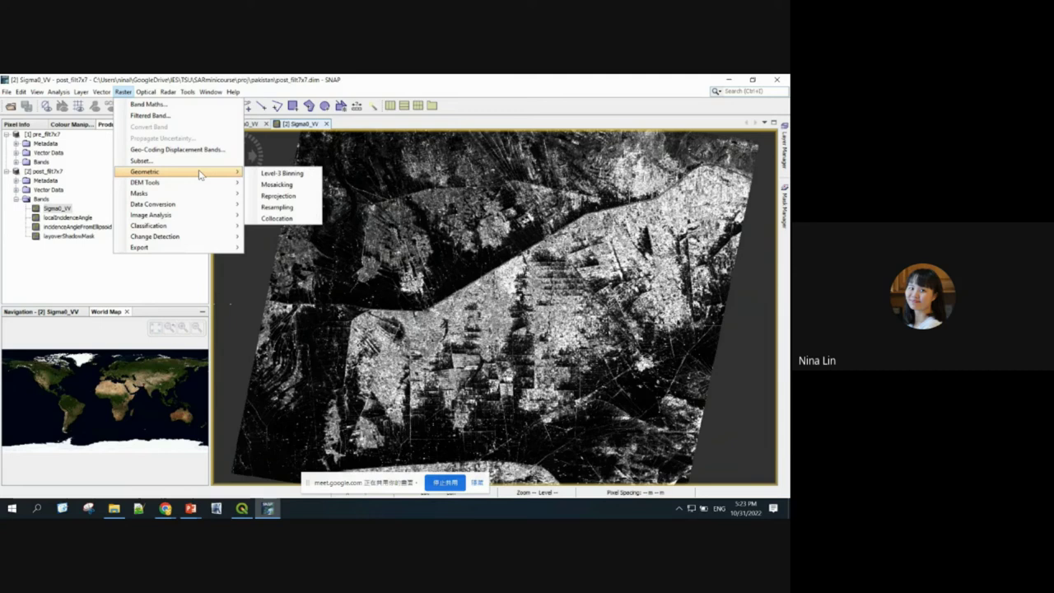
left_click(297, 204)
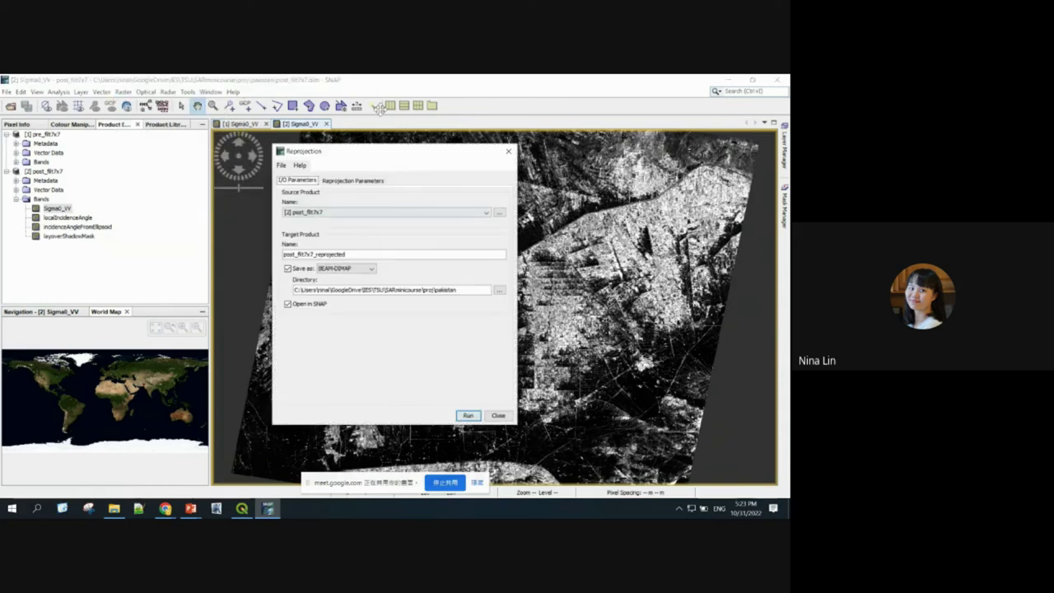
left_click(323, 217)
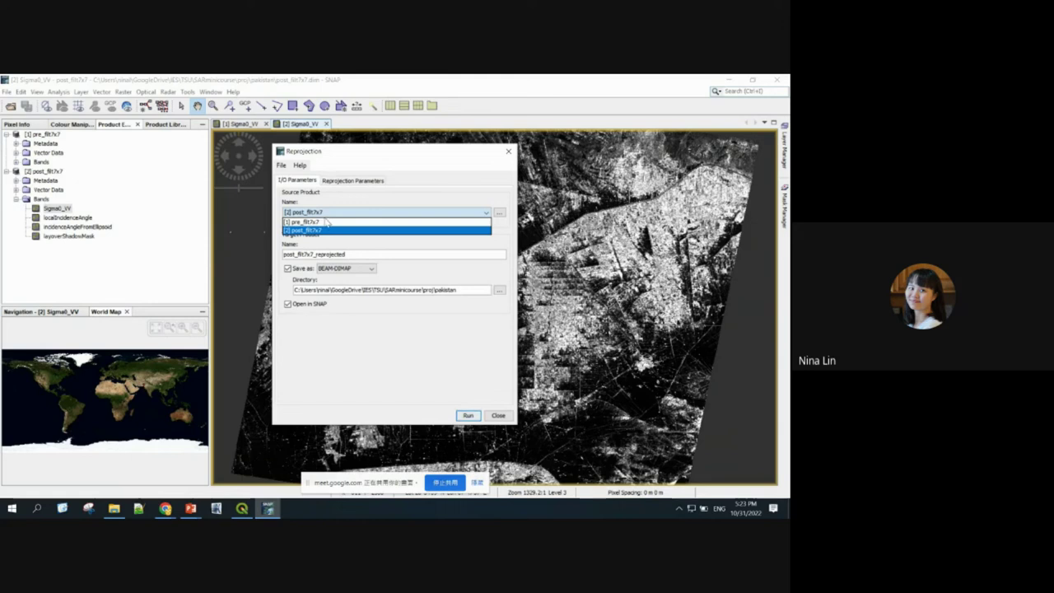
left_click(329, 222)
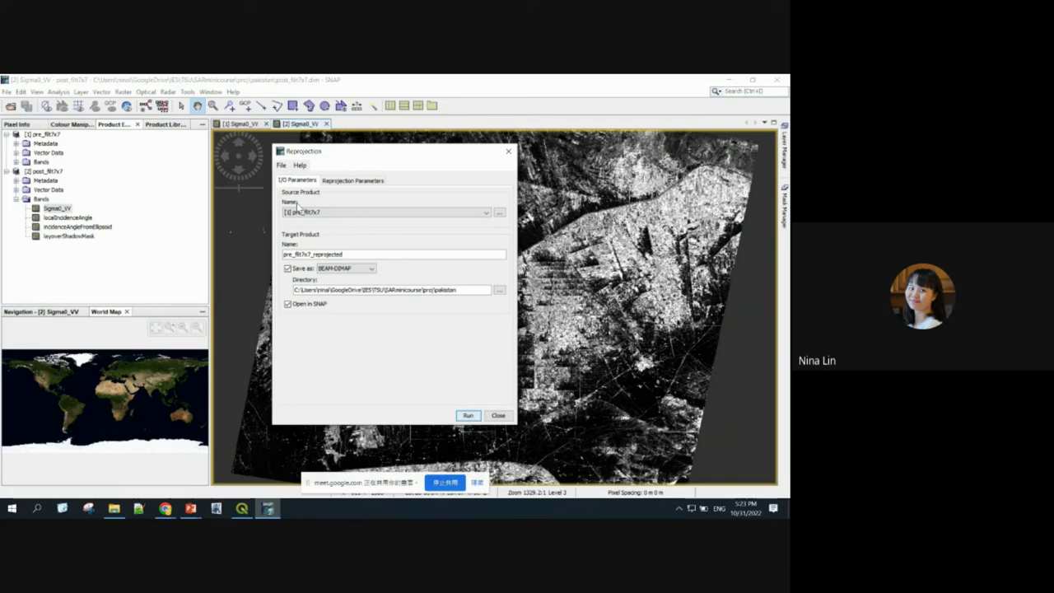
left_click(361, 216)
left_click(341, 228)
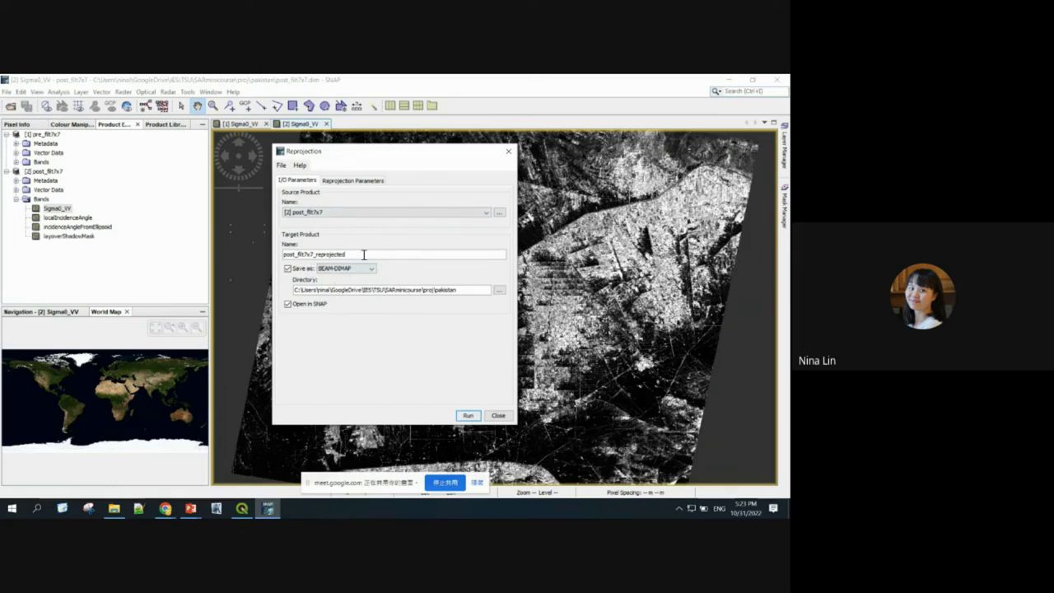
Name the reprojection's target product post_filt7x7_realigned.
left_click_drag(362, 254, 307, 254)
left_click(316, 256)
double_click(318, 254)
type("realign")
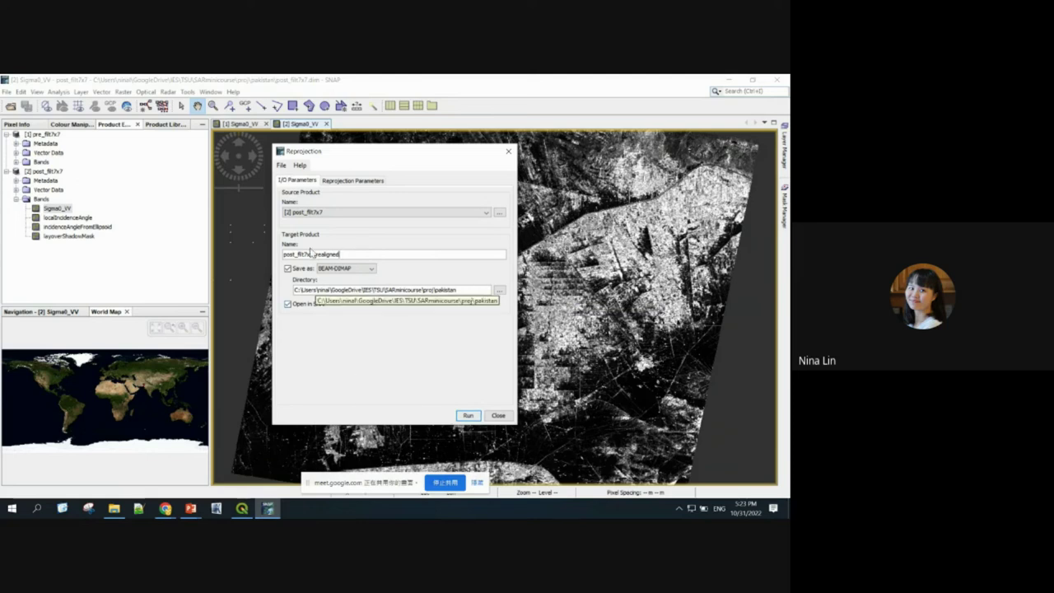
Set the reprojection to use the coordinate reference system of the pre_filt7x7 product.
left_click(354, 181)
left_click(310, 278)
left_click(395, 278)
left_click(381, 290)
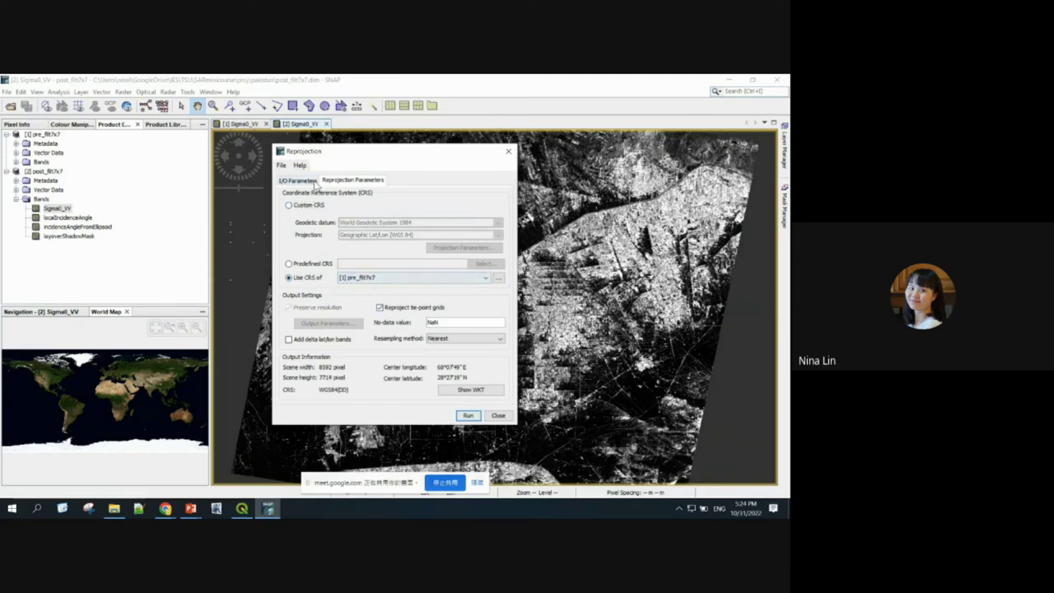
Run the reprojection, turn off further completion messages, and close the Reprojection dialog.
left_click(313, 182)
left_click(468, 415)
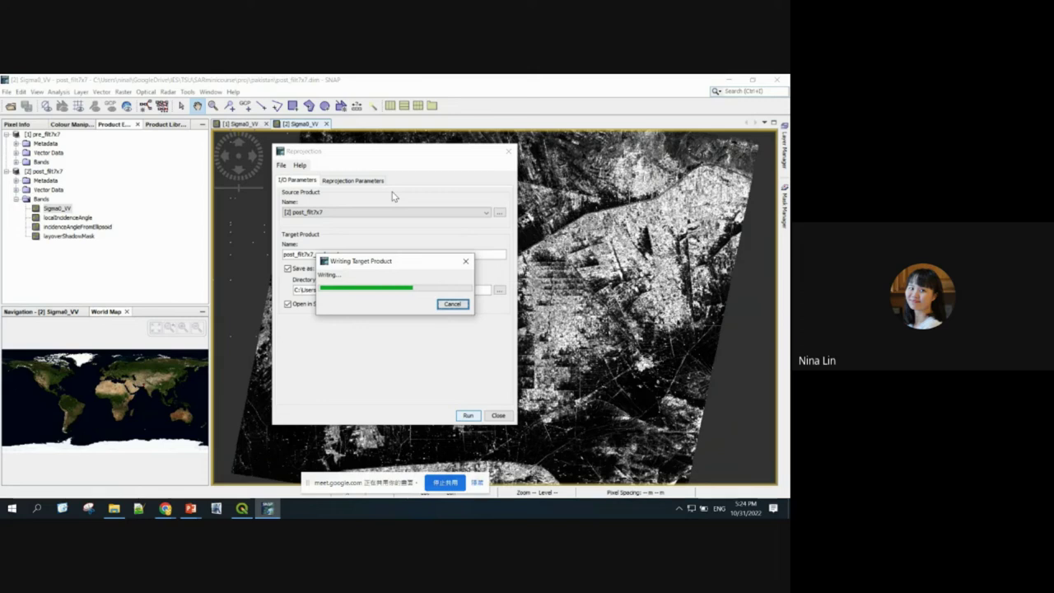
left_click(407, 314)
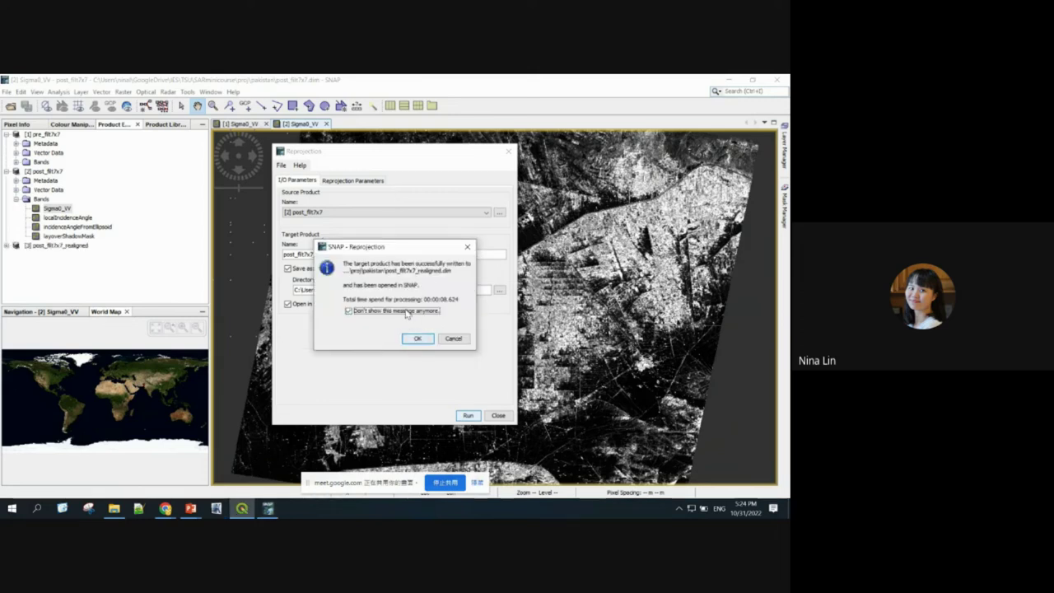
left_click(419, 339)
left_click(499, 415)
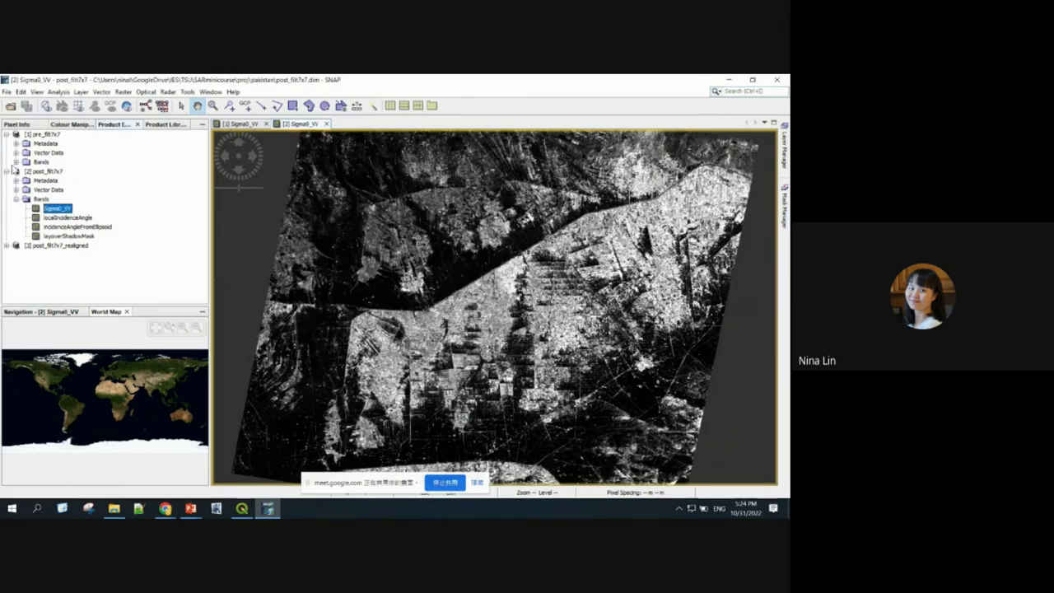
Close the original post_filt7x7 image view and open the Sigma0_VV band of post_filt7x7_realigned.
left_click(8, 171)
left_click(25, 182)
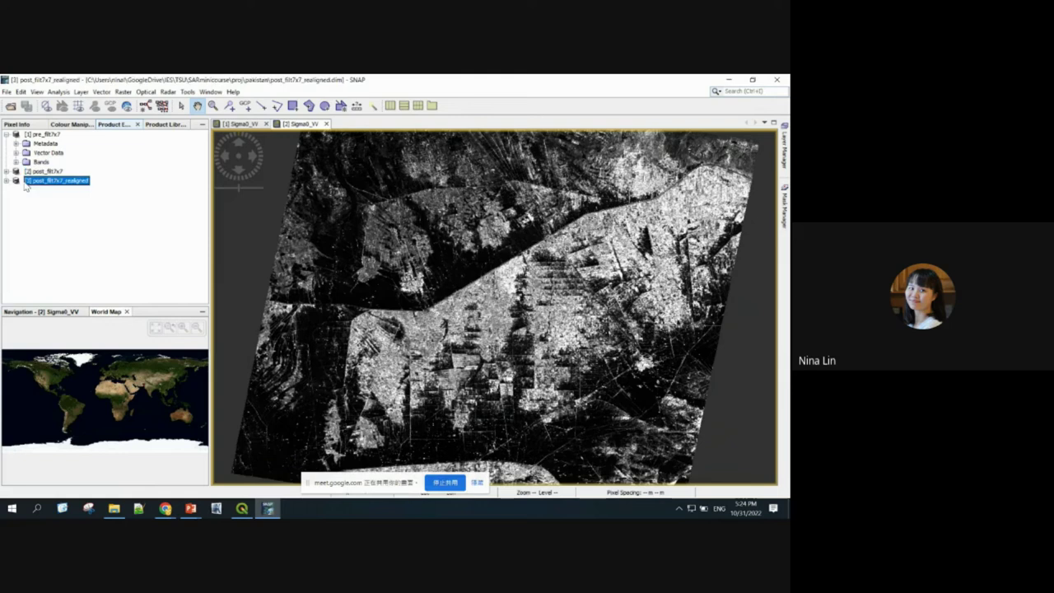
left_click(7, 181)
left_click(326, 123)
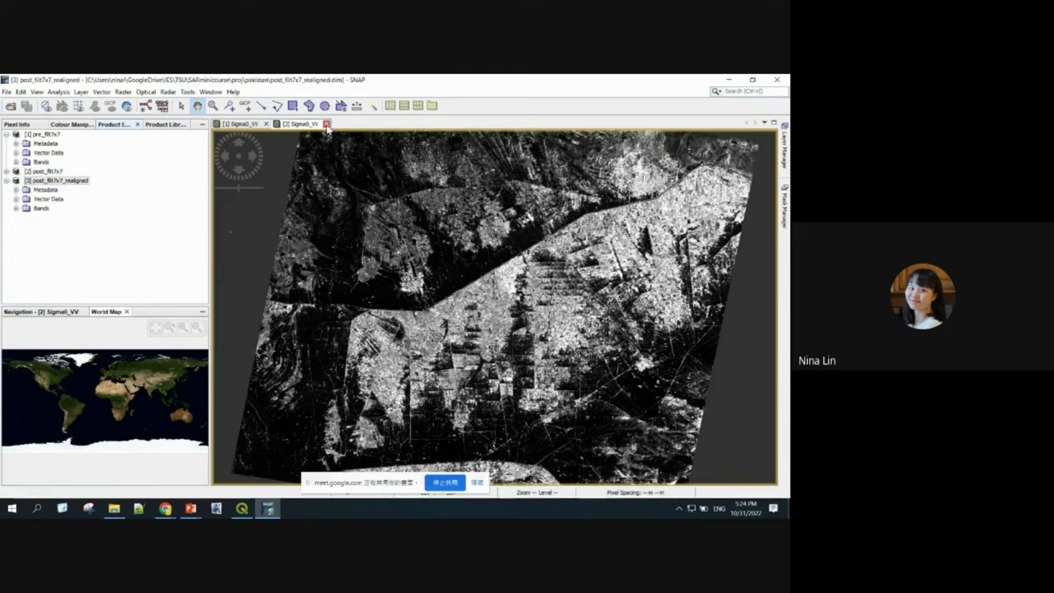
left_click(16, 209)
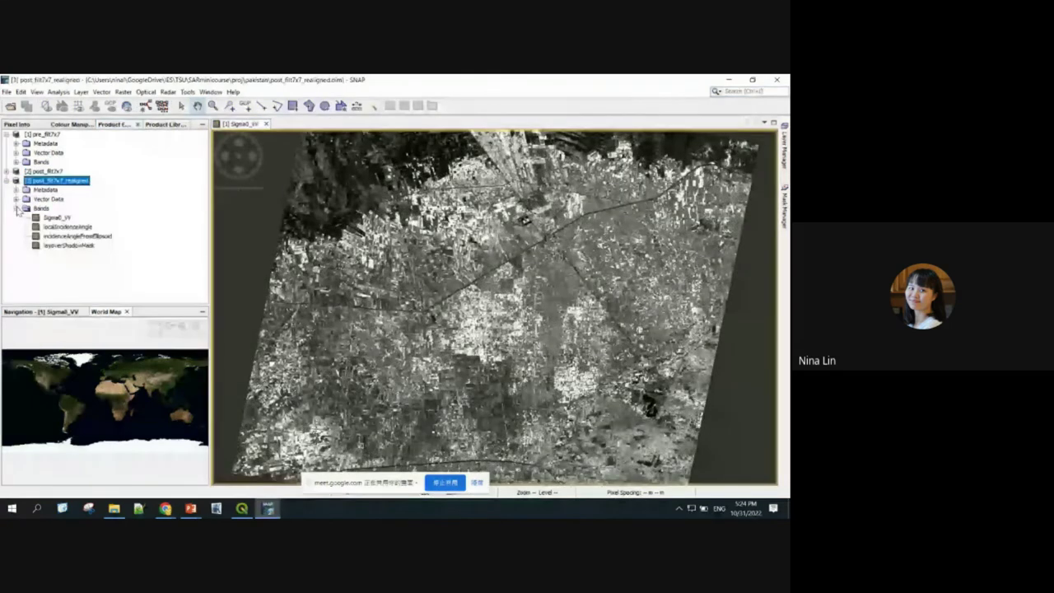
double_click(57, 218)
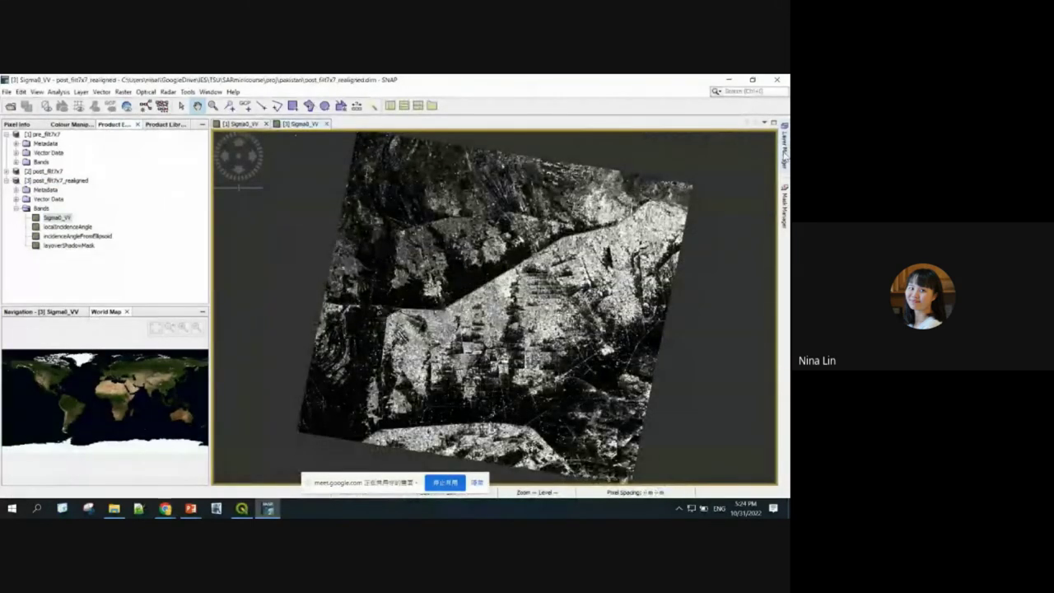
Add the Sigma0_VV band of pre_filt7x7 as an image layer over the realigned post-event image and select that layer.
left_click(783, 152)
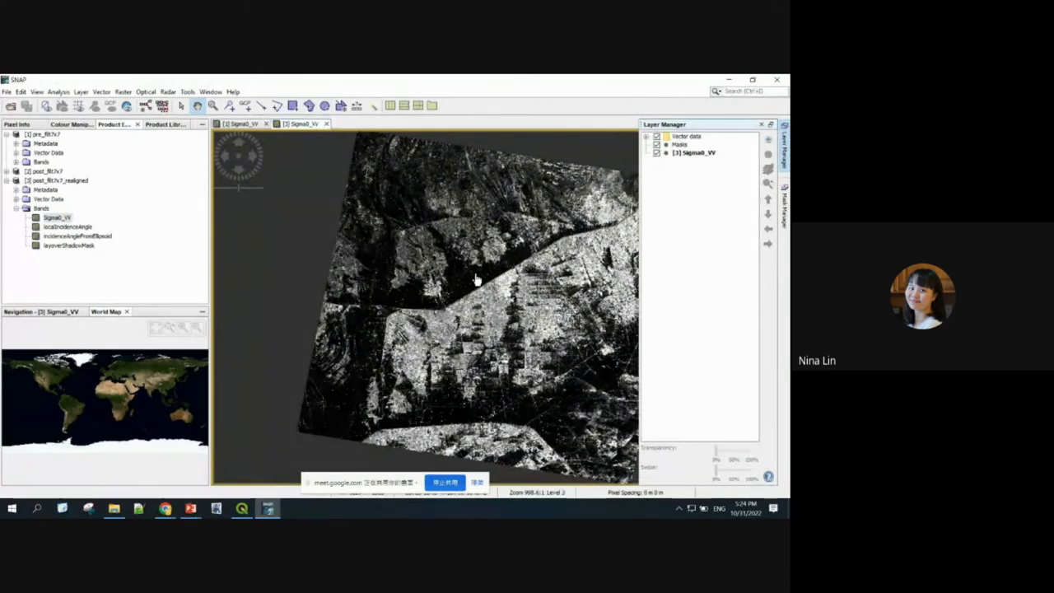
left_click(697, 155)
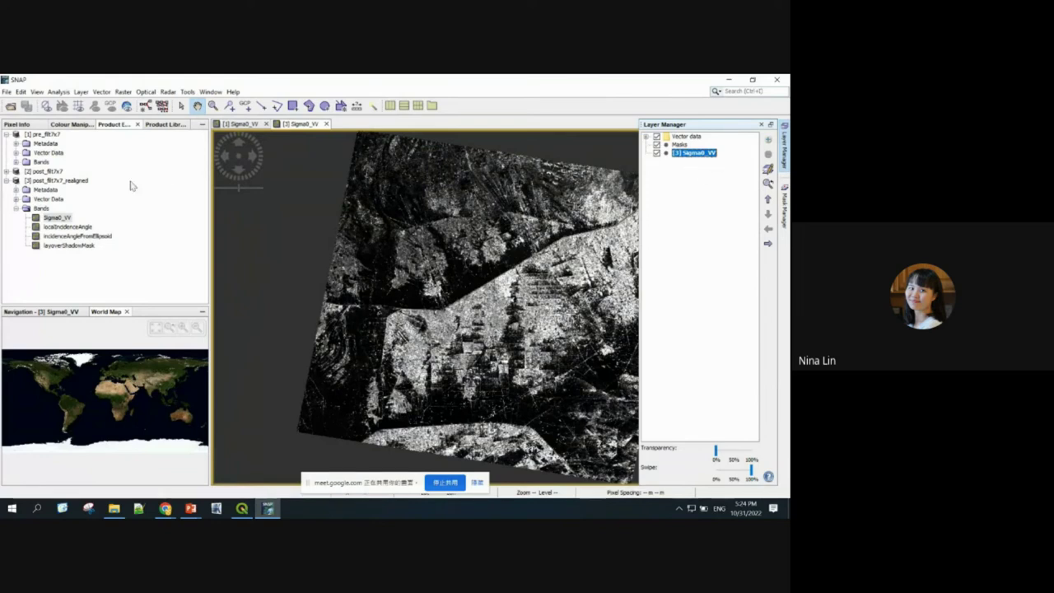
left_click(770, 141)
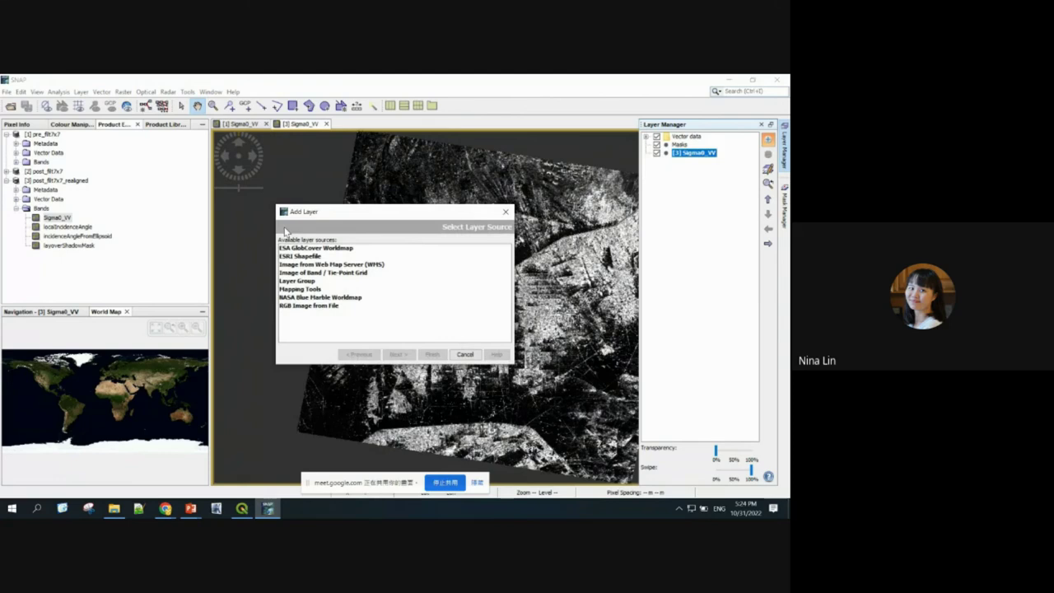
left_click(297, 275)
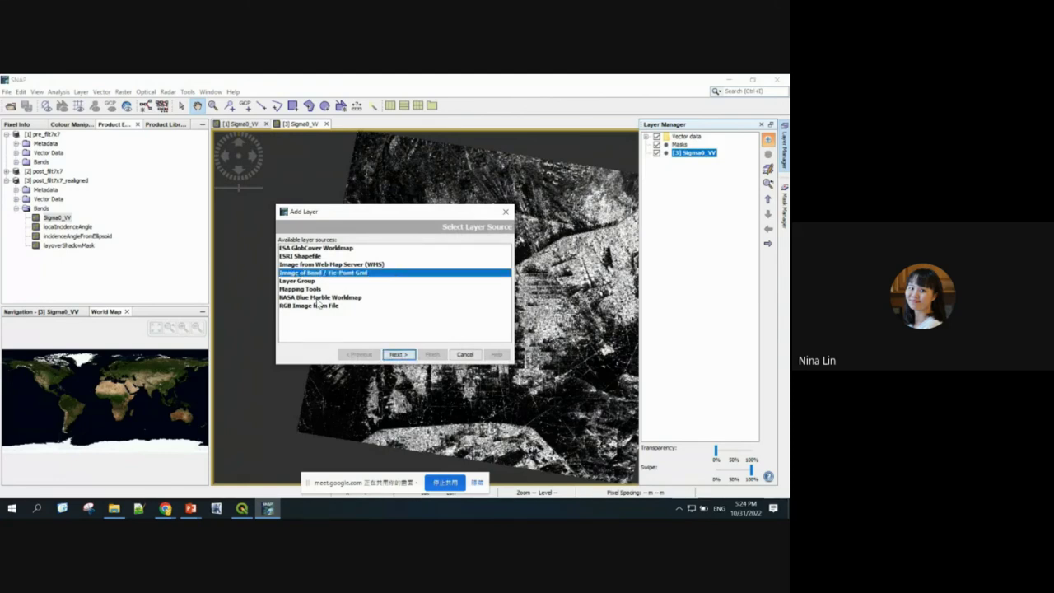
left_click(399, 355)
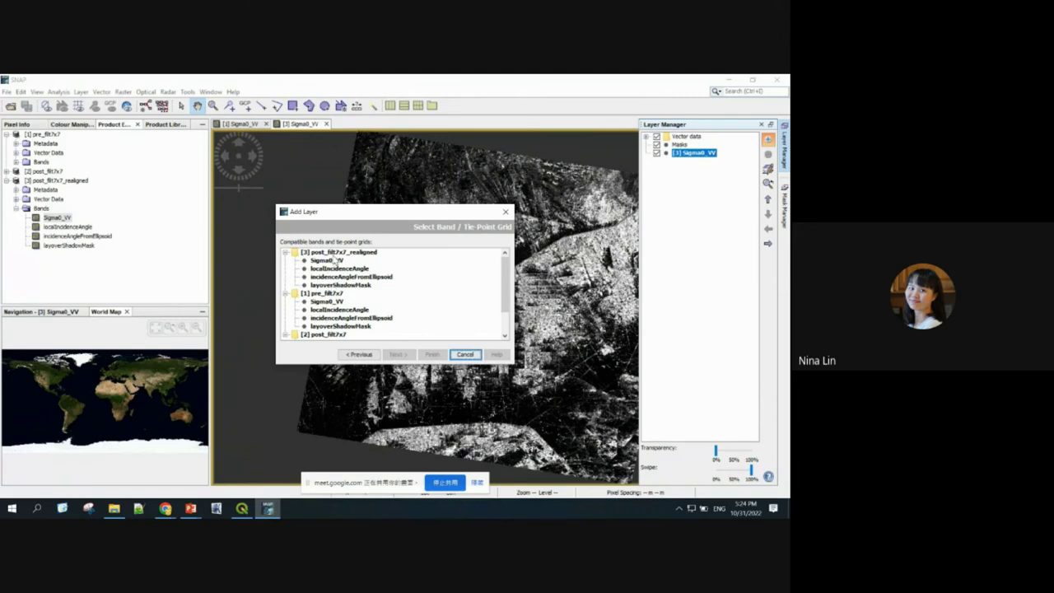
left_click(327, 302)
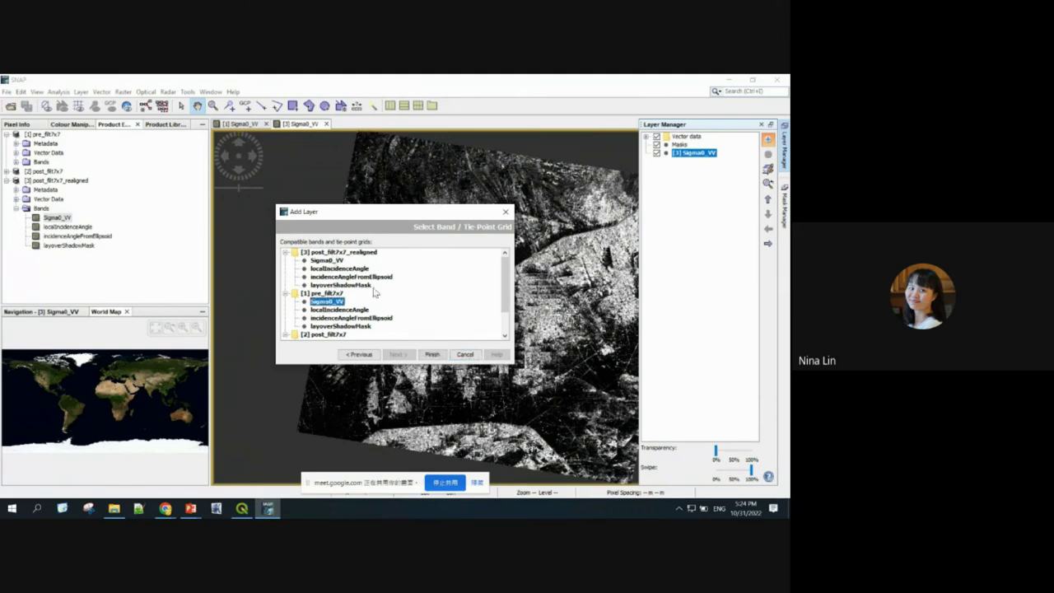
left_click(433, 355)
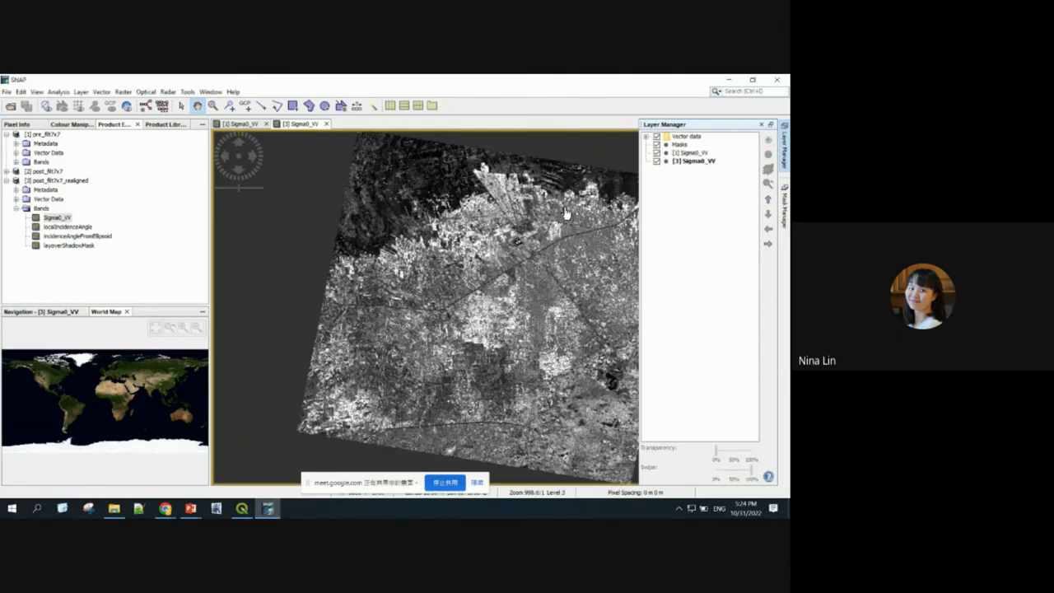
left_click(692, 153)
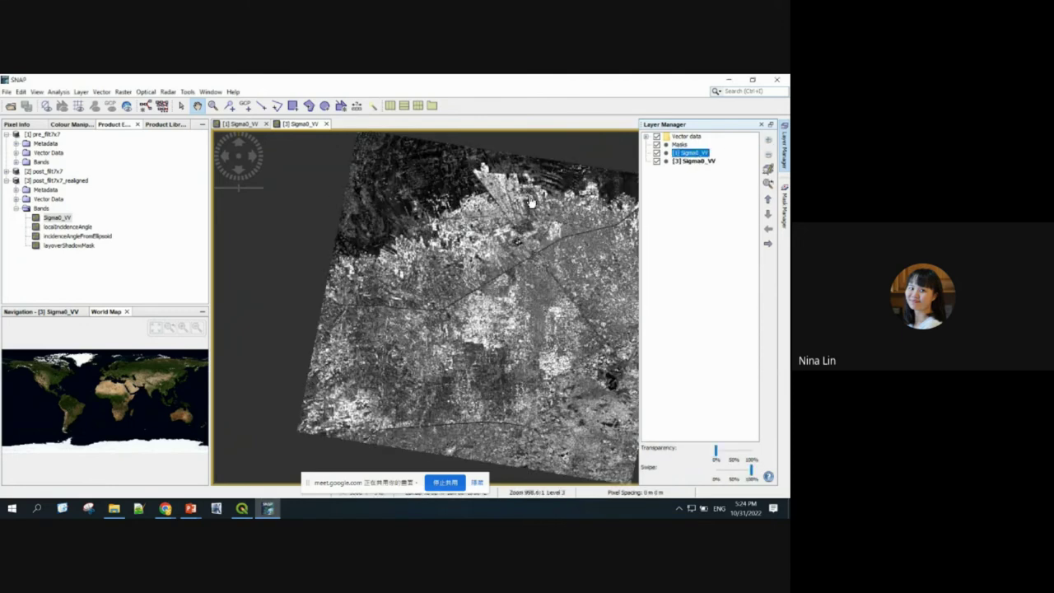
Examine the dark diagonal line in the image centre up close and hide the pre-event [1] Sigma0_VV layer to compare both dates.
left_click(696, 163)
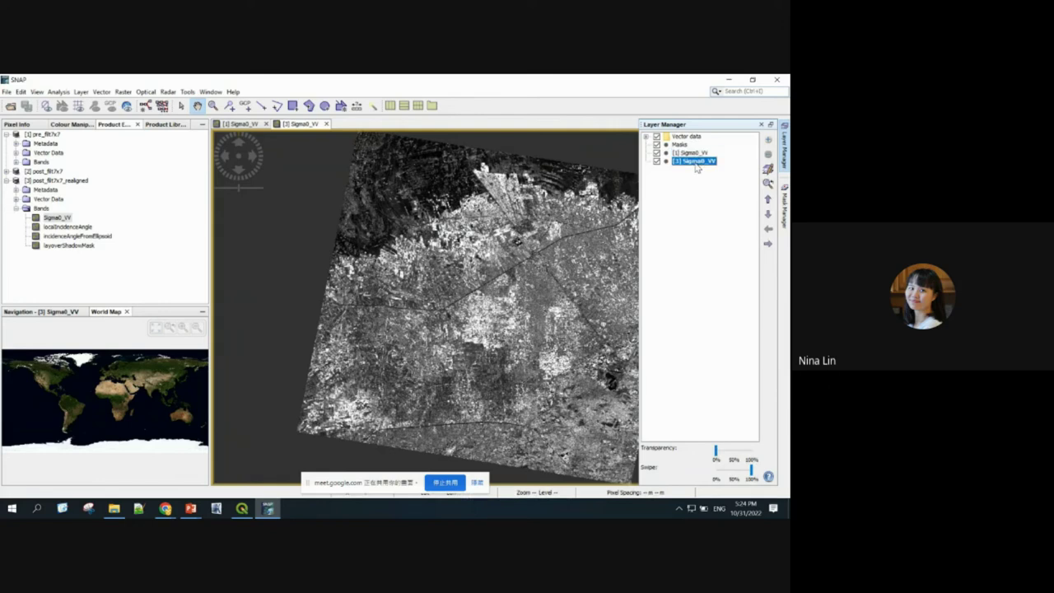
scroll(475, 211, "up", 1)
scroll(426, 241, "up", 2)
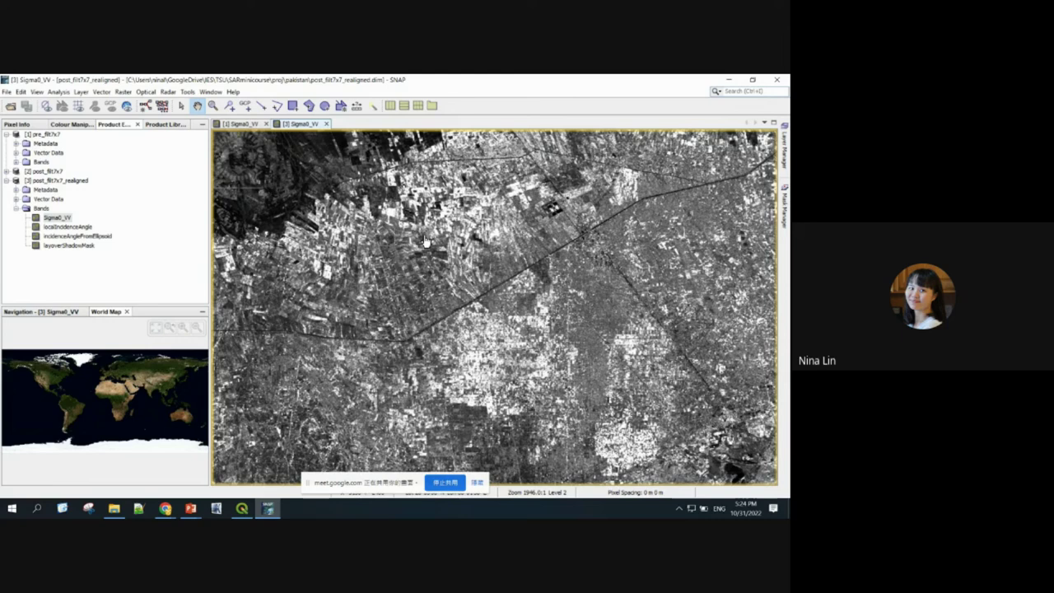
scroll(426, 241, "up", 7)
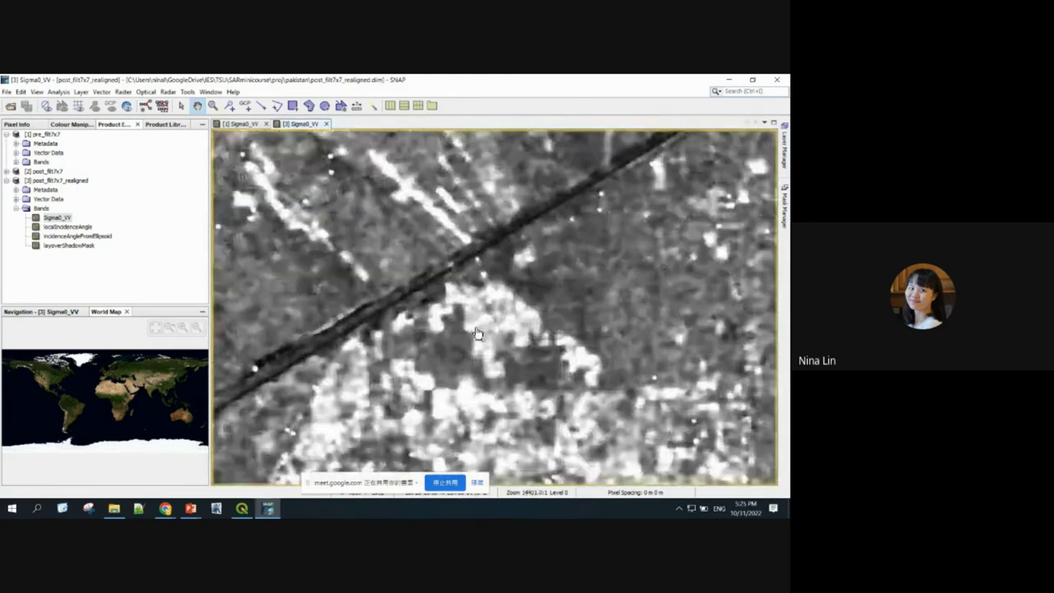
left_click(784, 146)
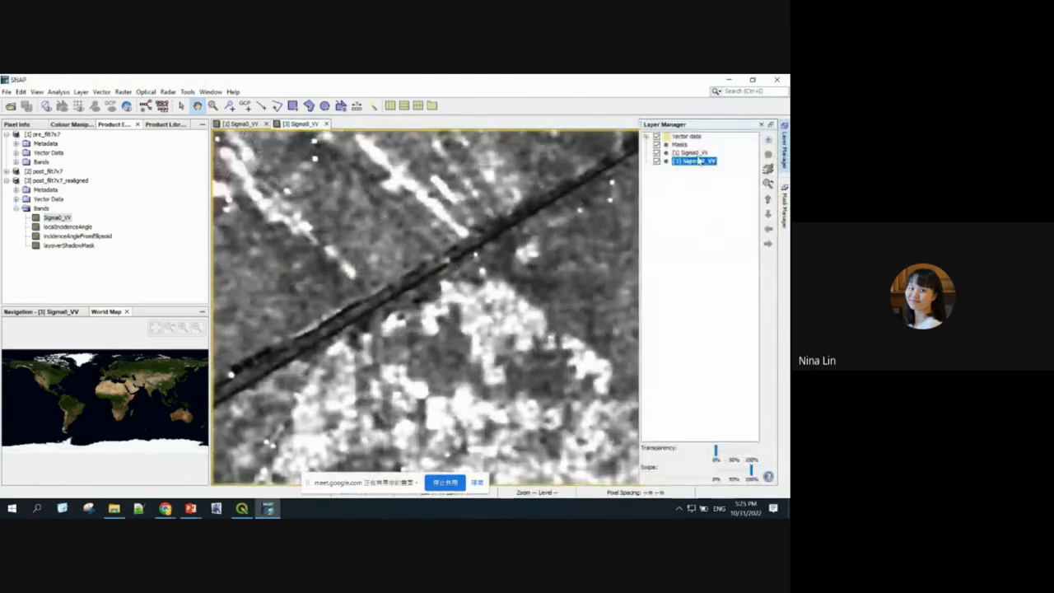
left_click(696, 153)
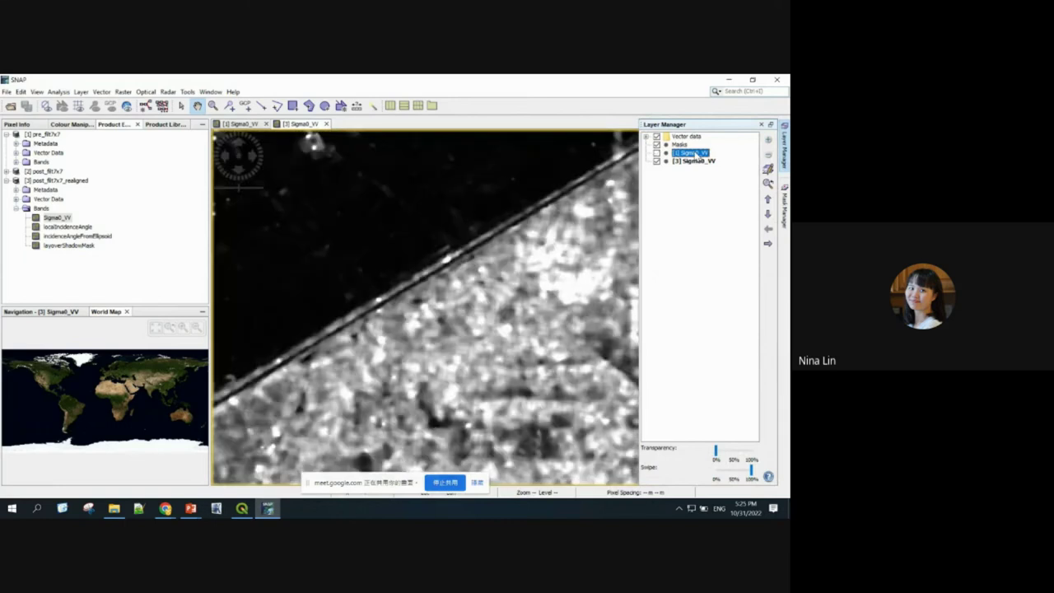
Compare the fields just north of the diagonal line by switching the pre-event [1] Sigma0_VV layer on and off.
left_click_drag(462, 215, 524, 313)
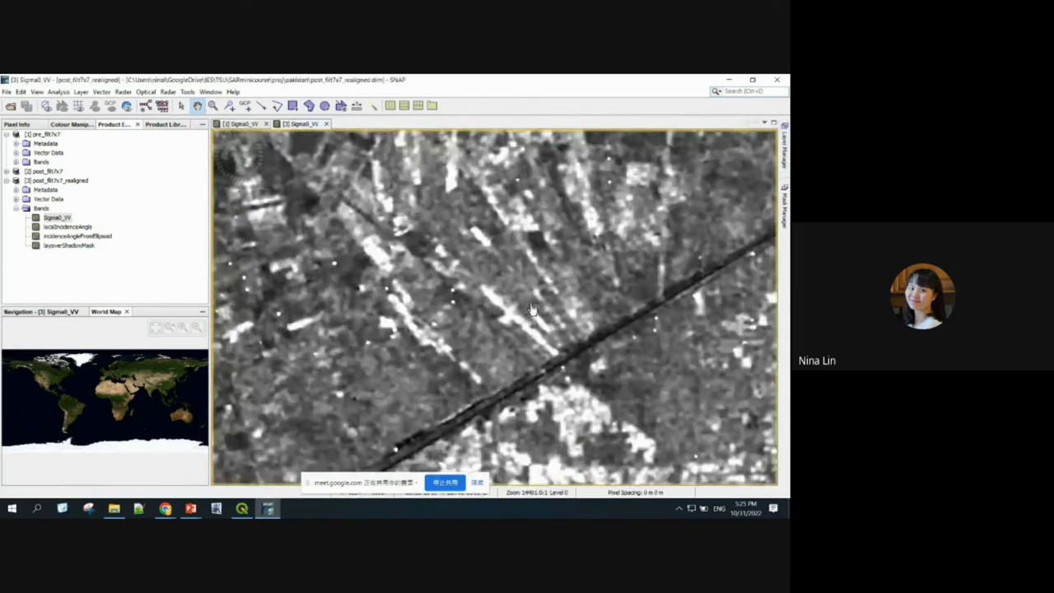
left_click(785, 156)
left_click(698, 154)
left_click(698, 197)
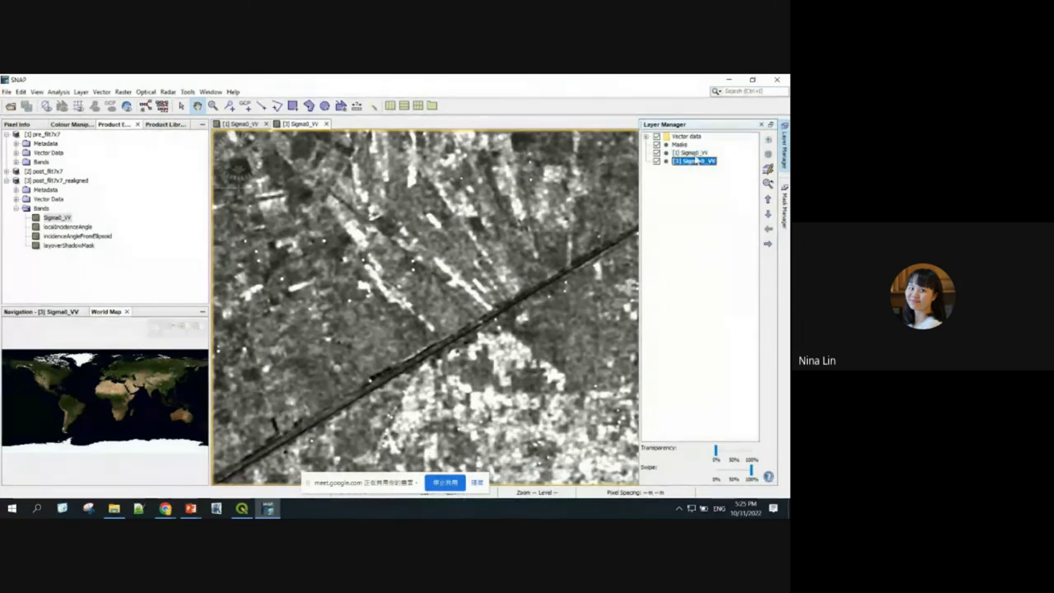
left_click(664, 157)
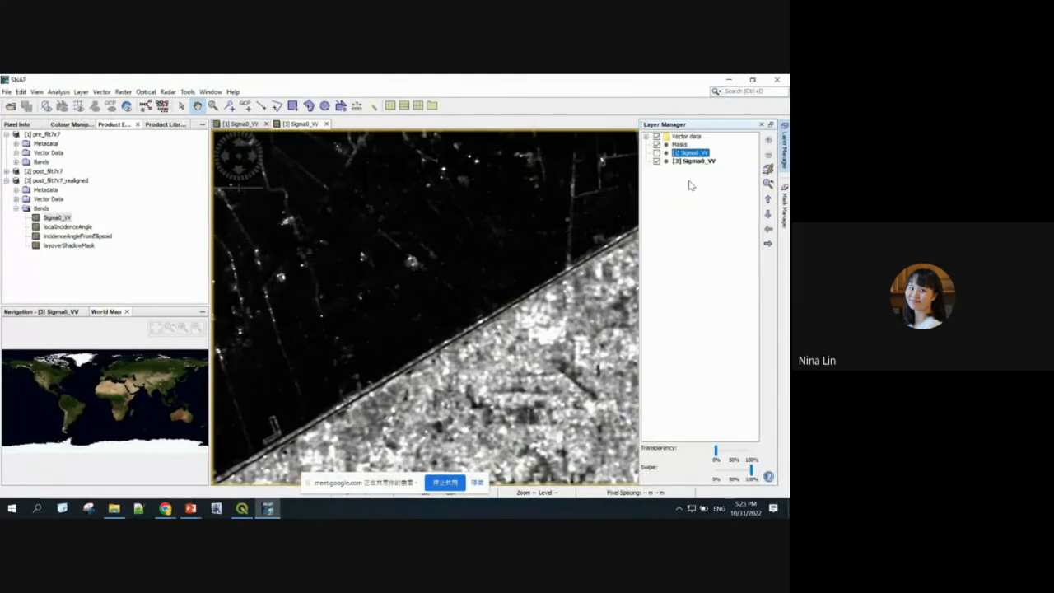
Compare pre- and post-event backscatter over the wider area around the diagonal line by toggling the [1] Sigma0_VV layer.
scroll(486, 264, "down", 2)
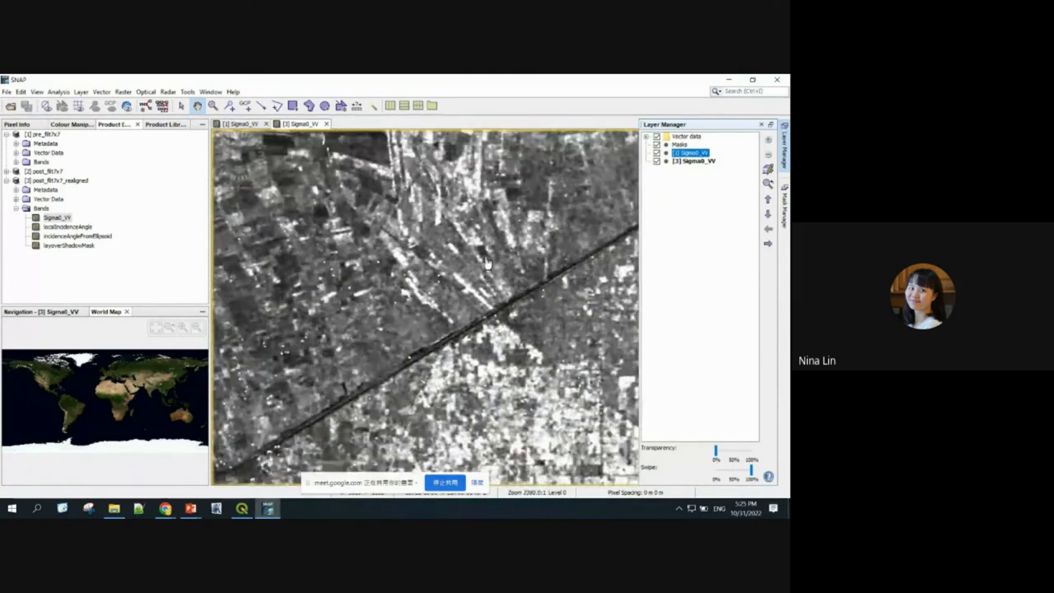
left_click(476, 232)
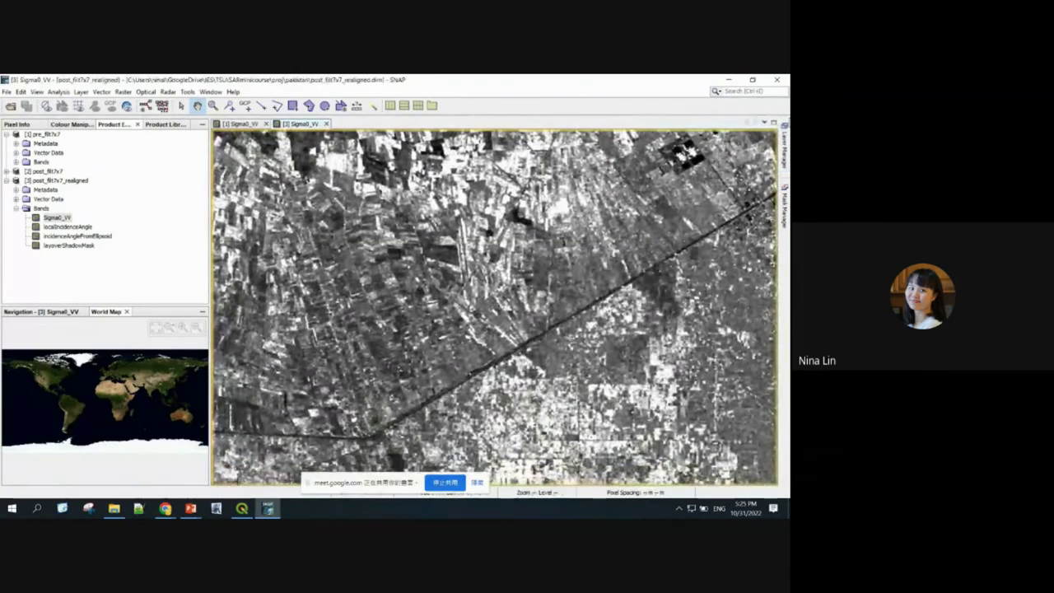
left_click(784, 149)
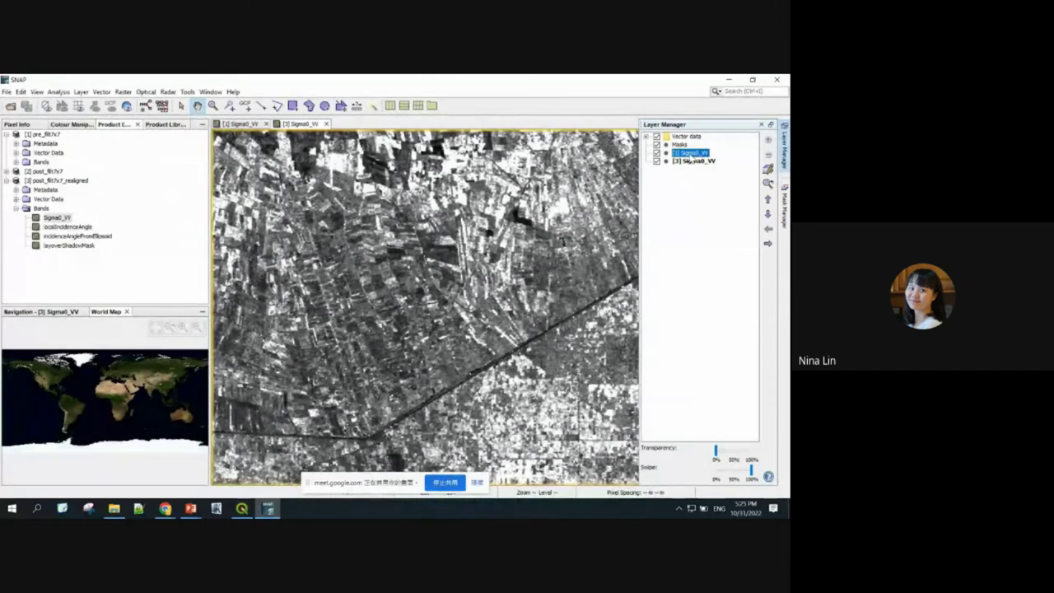
left_click(657, 152)
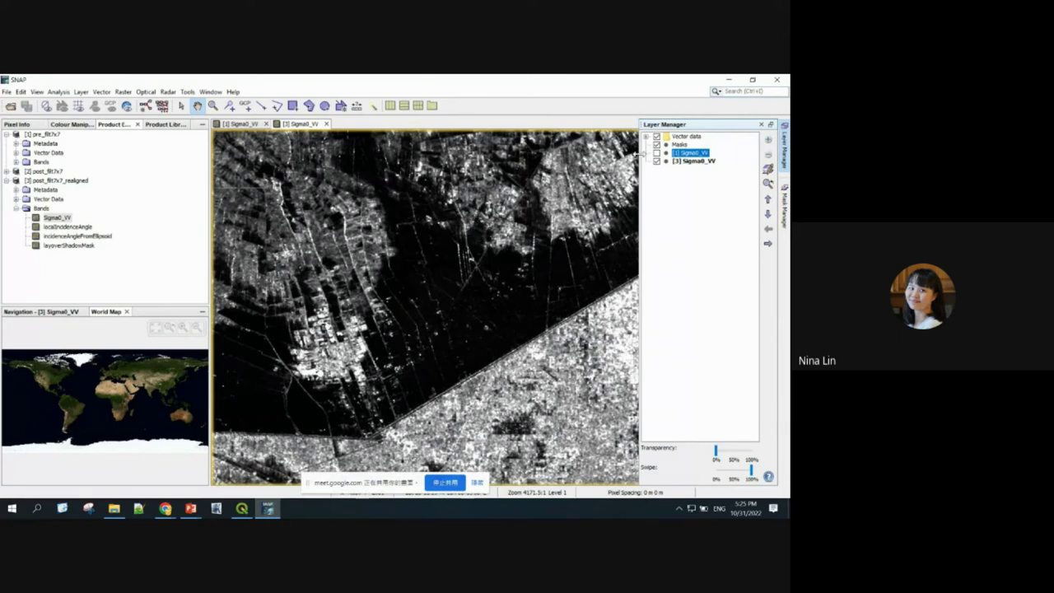
left_click(657, 161)
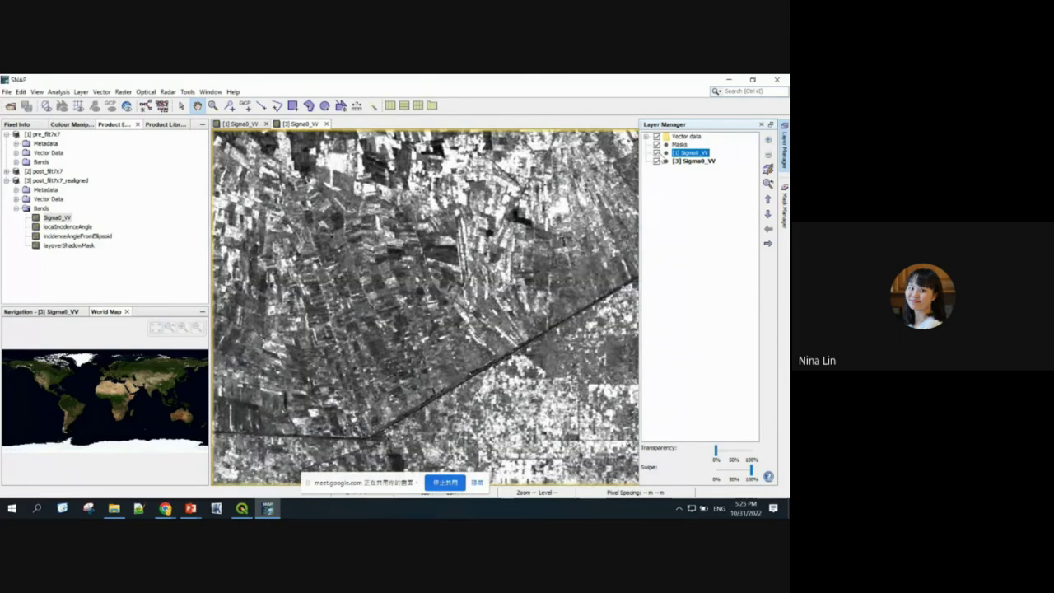
left_click(657, 161)
left_click(657, 161)
left_click(656, 161)
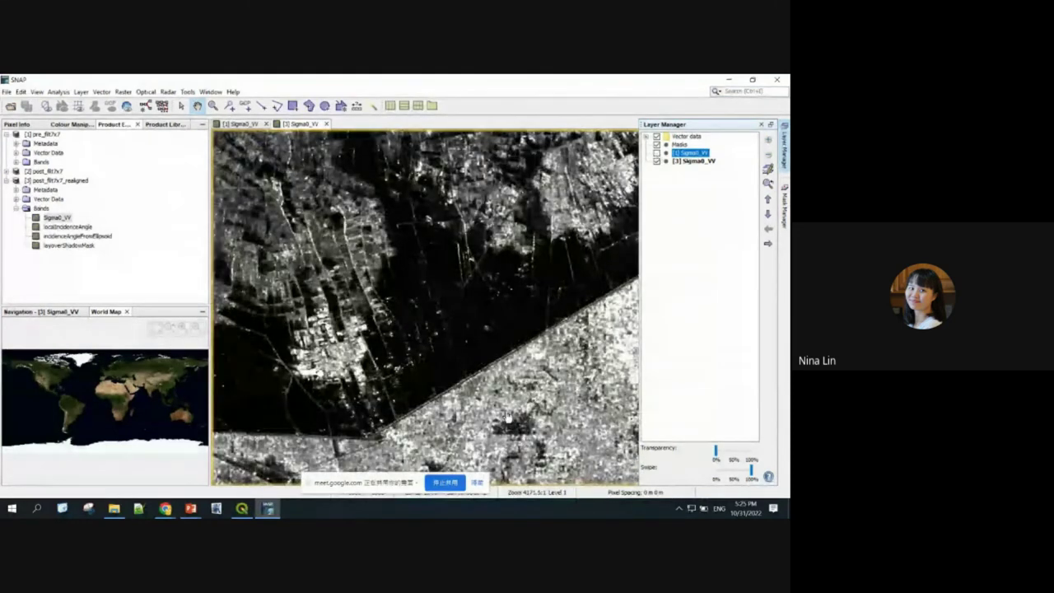
Examine the farmland south of the diagonal line and toggle the [1] Sigma0_VV layer to compare both dates.
left_click(502, 339)
scroll(502, 339, "down", 3)
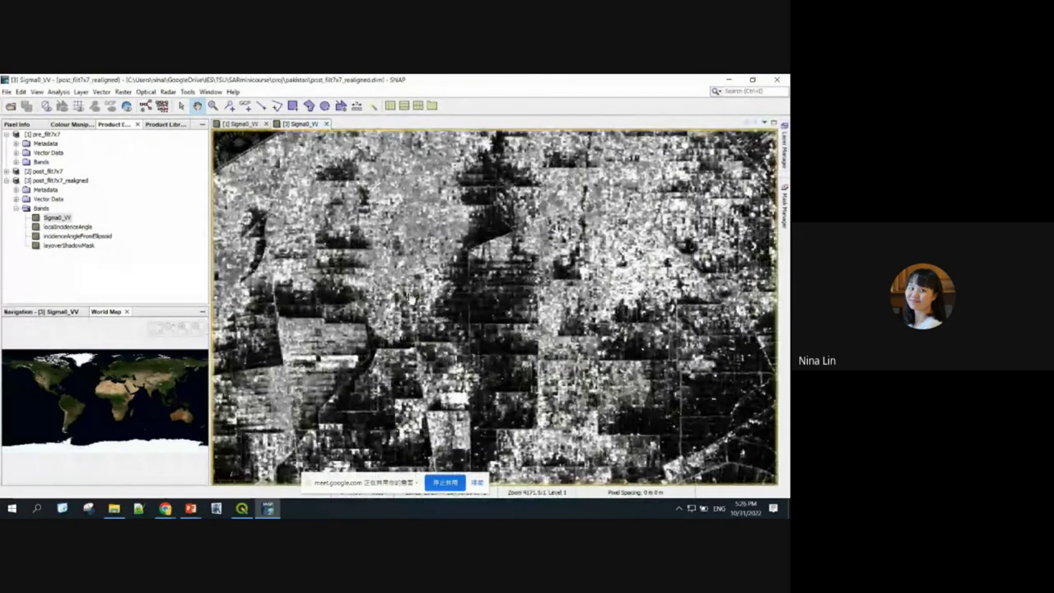
left_click(784, 148)
left_click(656, 152)
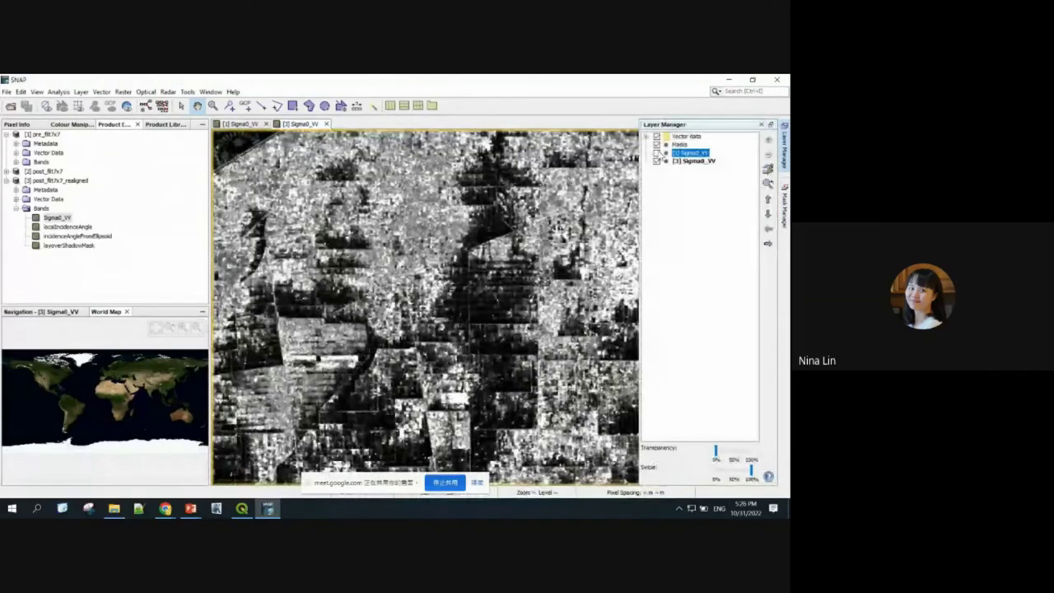
left_click(657, 152)
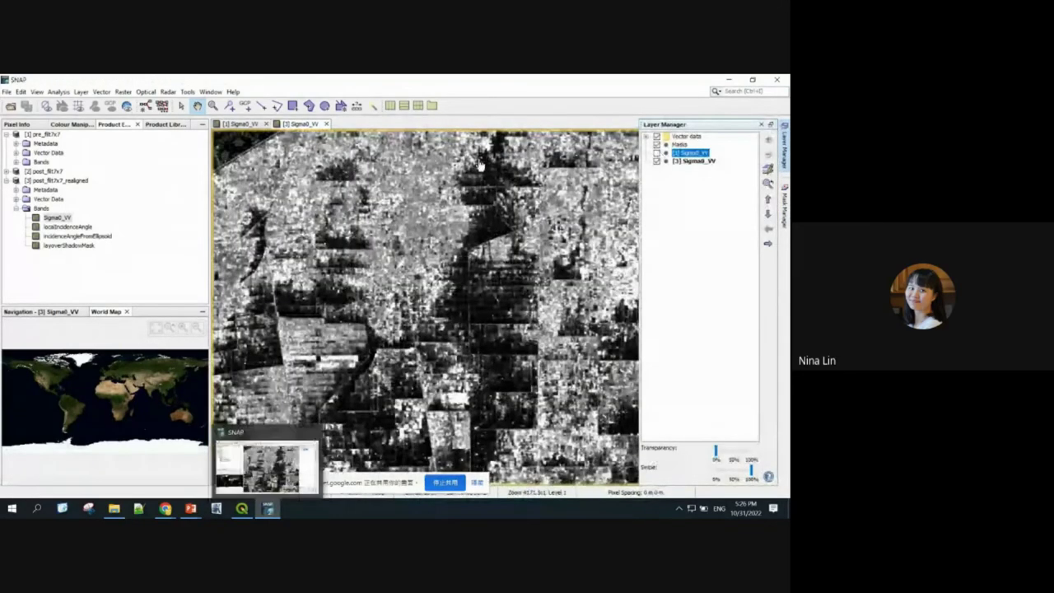
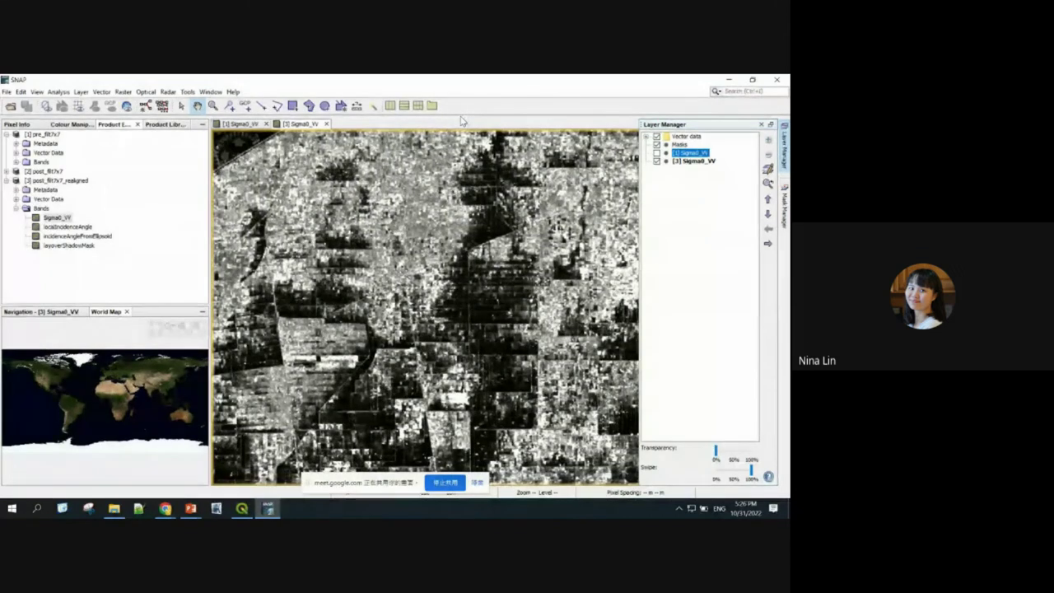
Point out the post_filt7x7_realigned and pre_filt7x7 products and toggle the [1] Sigma0_VV layer to show which image each layer represents.
left_click(60, 218)
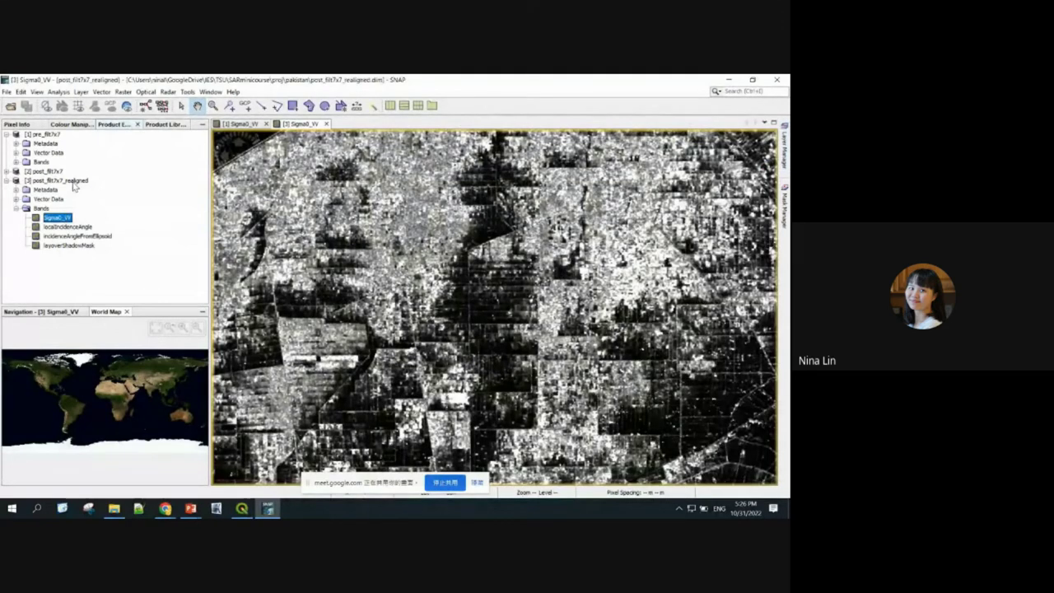
left_click(69, 181)
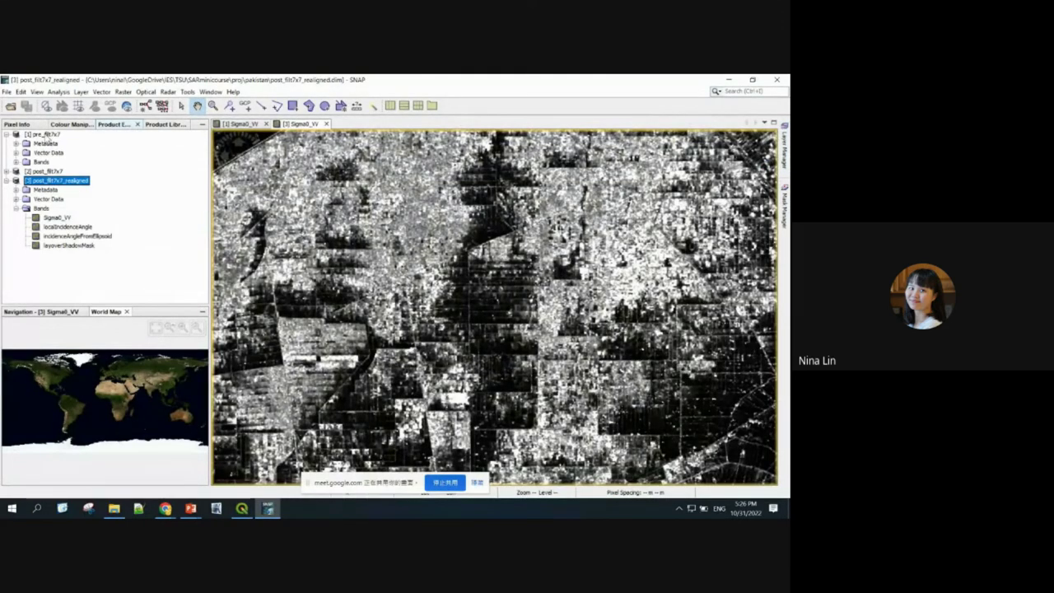
left_click(46, 134)
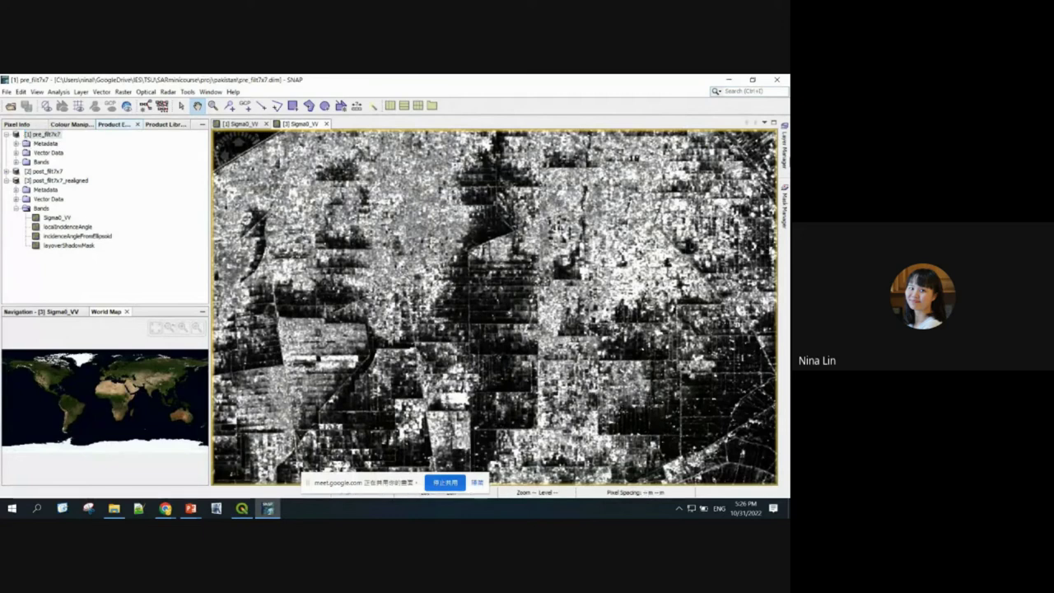
left_click(784, 148)
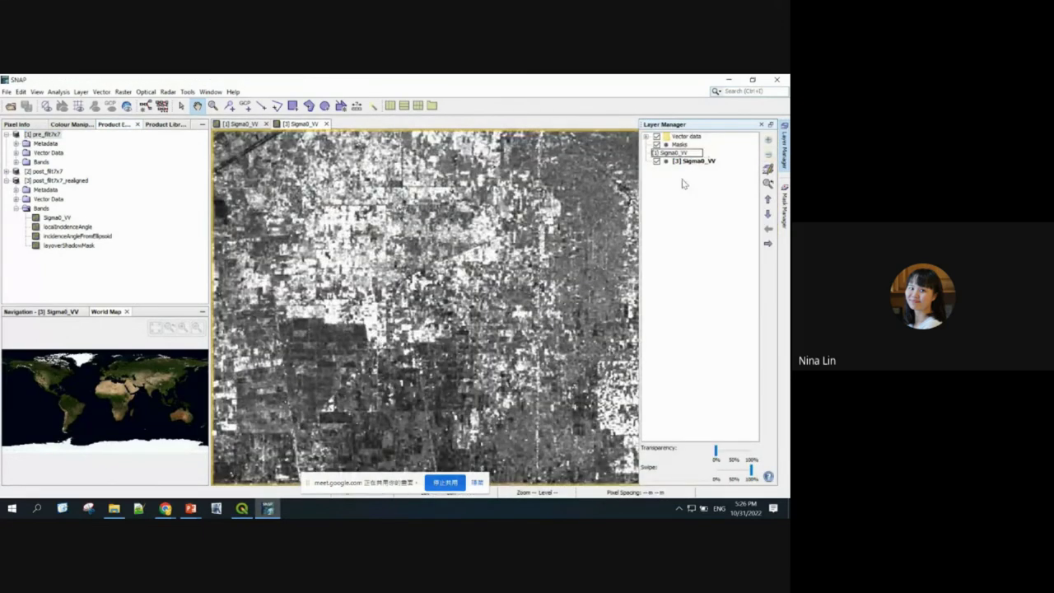
key("Escape")
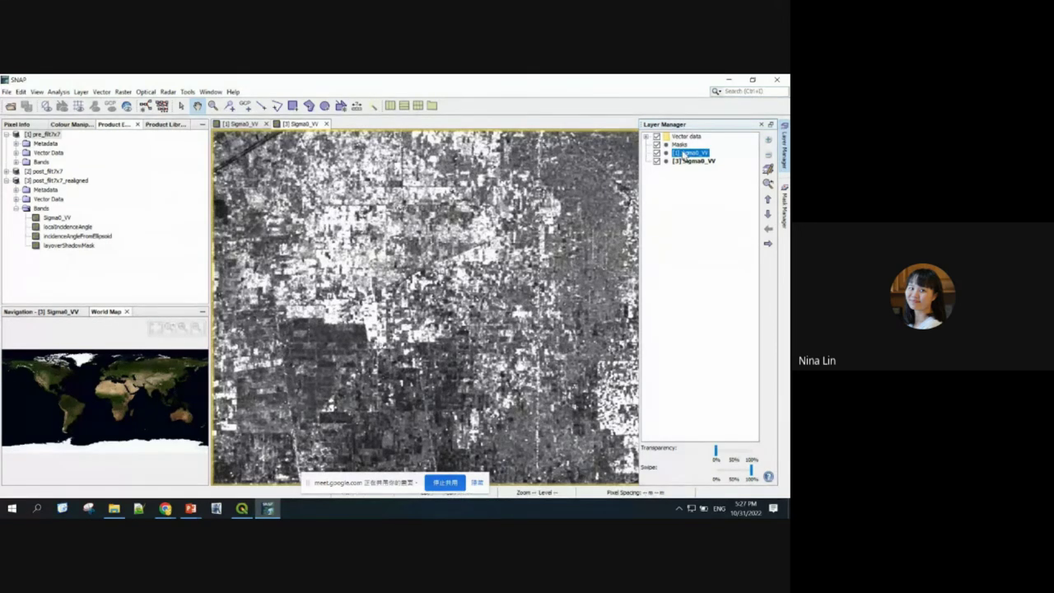
left_click(658, 161)
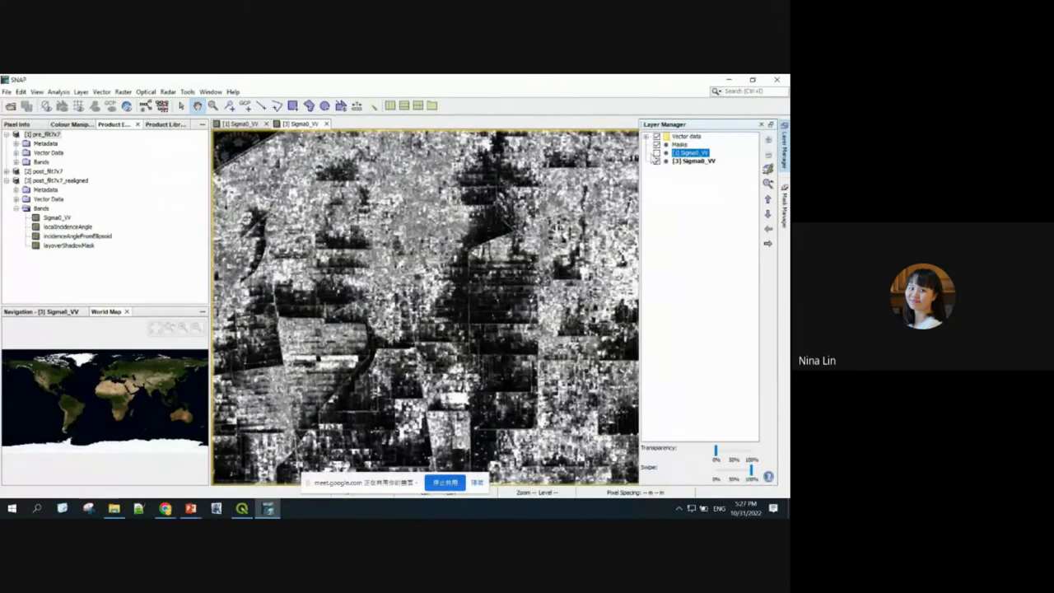
Inspect the whole scene and its northwest part, toggling the [1] Sigma0_VV layer to compare the two dates there.
left_click(334, 295)
scroll(375, 277, "up", 2)
scroll(395, 272, "up", 3)
scroll(418, 266, "down", 8)
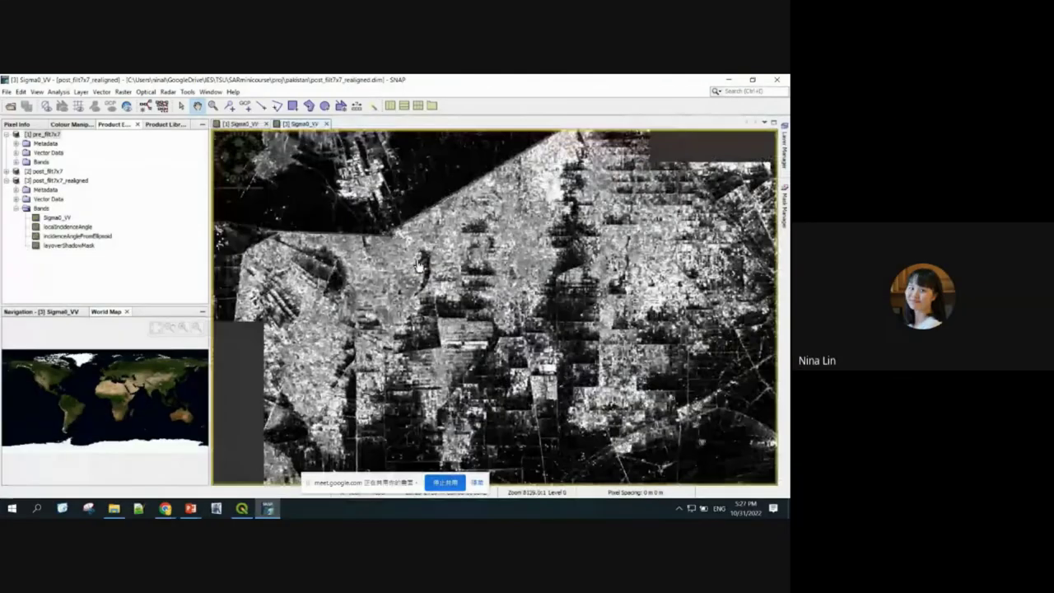
left_click(784, 153)
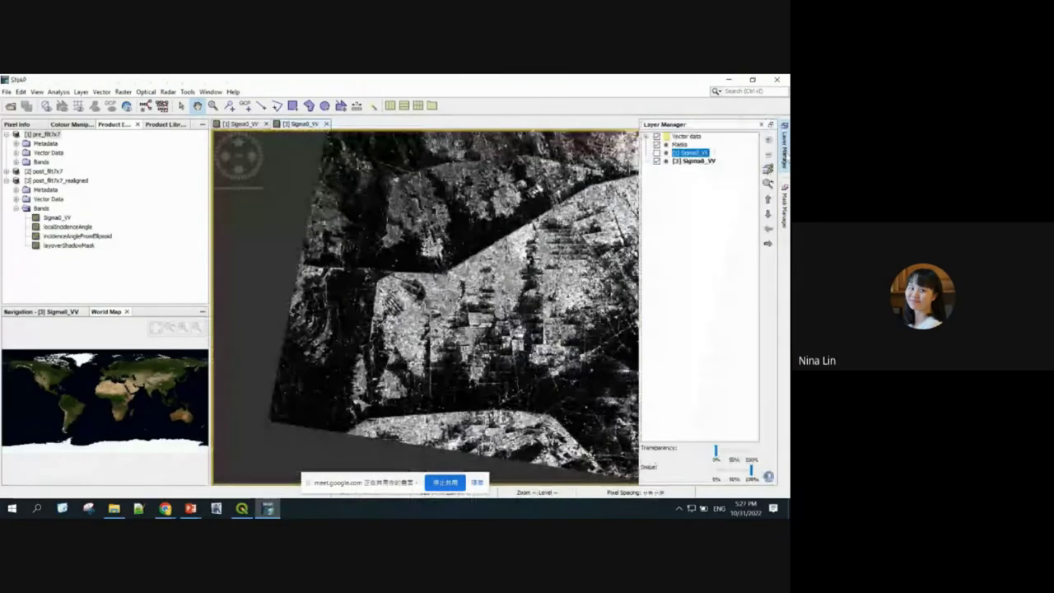
left_click(384, 244)
scroll(423, 247, "down", 2)
scroll(375, 261, "up", 5)
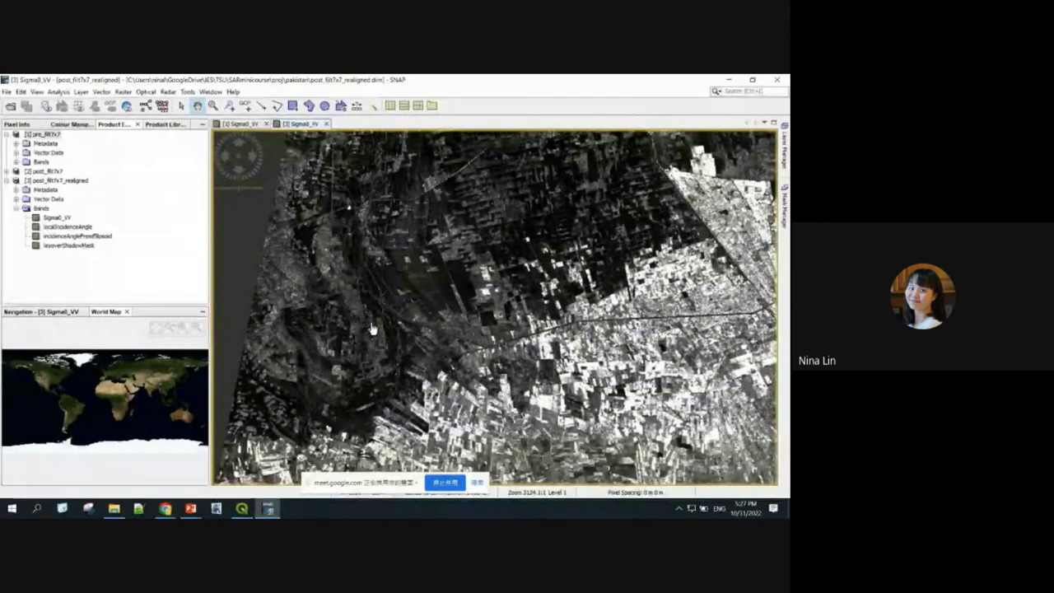
left_click(784, 147)
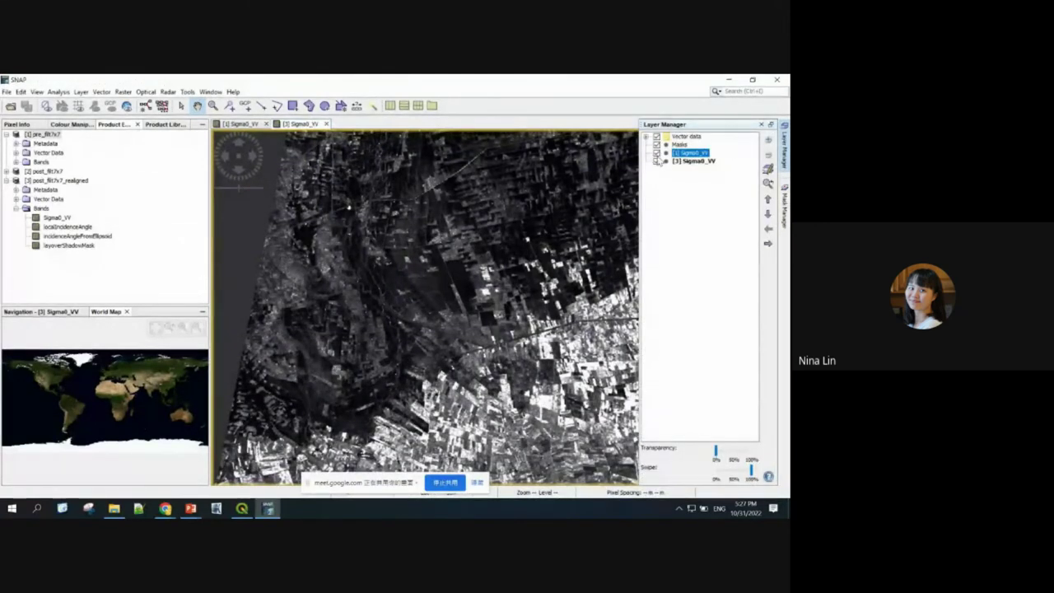
left_click(657, 153)
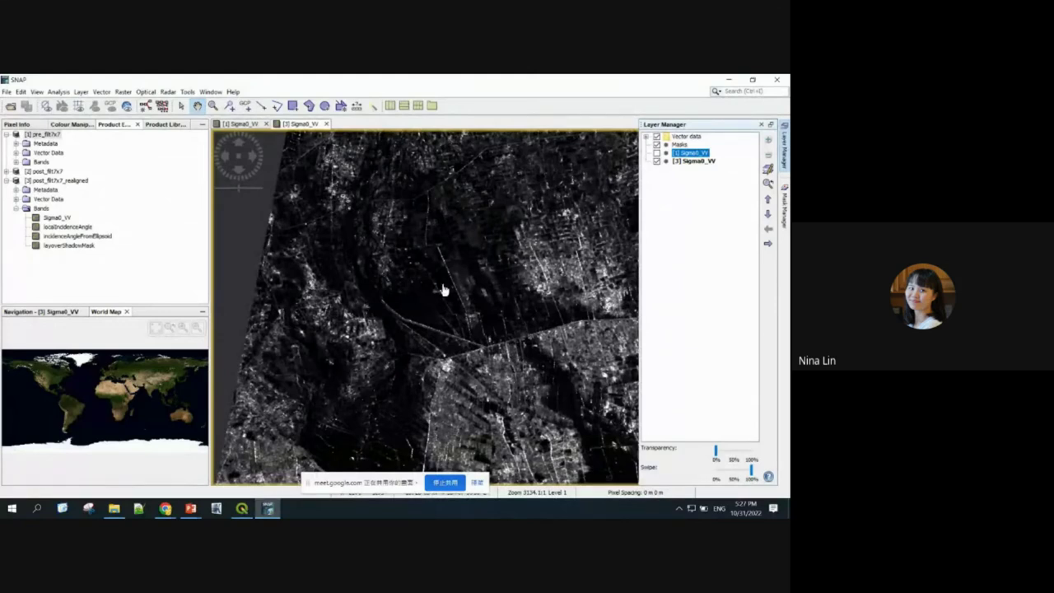
Examine the post-event backscatter across the northern part of the scene up to its northwest corner.
scroll(512, 335, "down", 3)
left_click(517, 334)
scroll(451, 213, "up", 2)
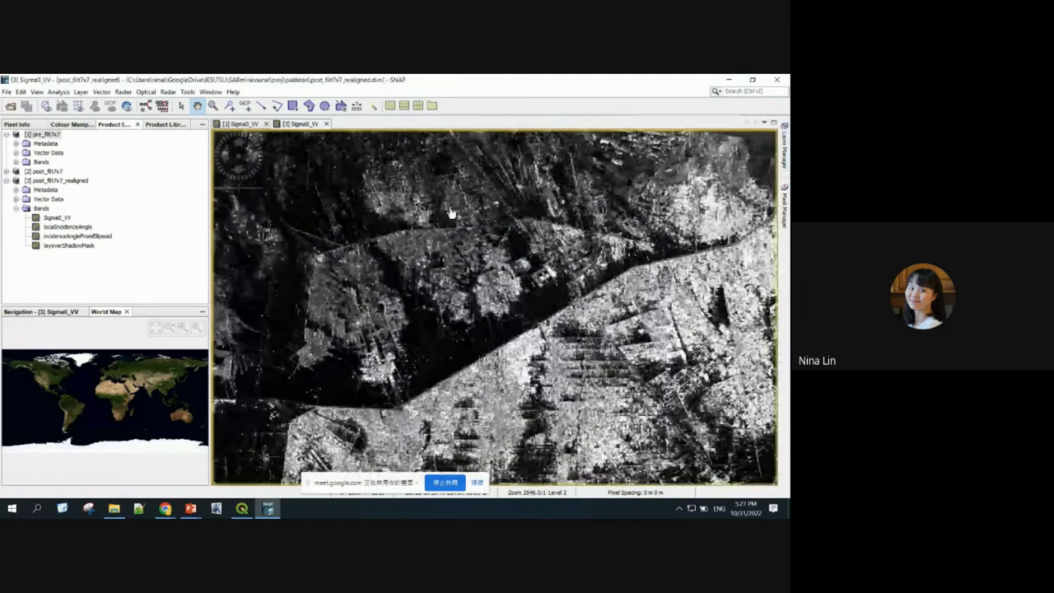
left_click_drag(339, 248, 376, 313)
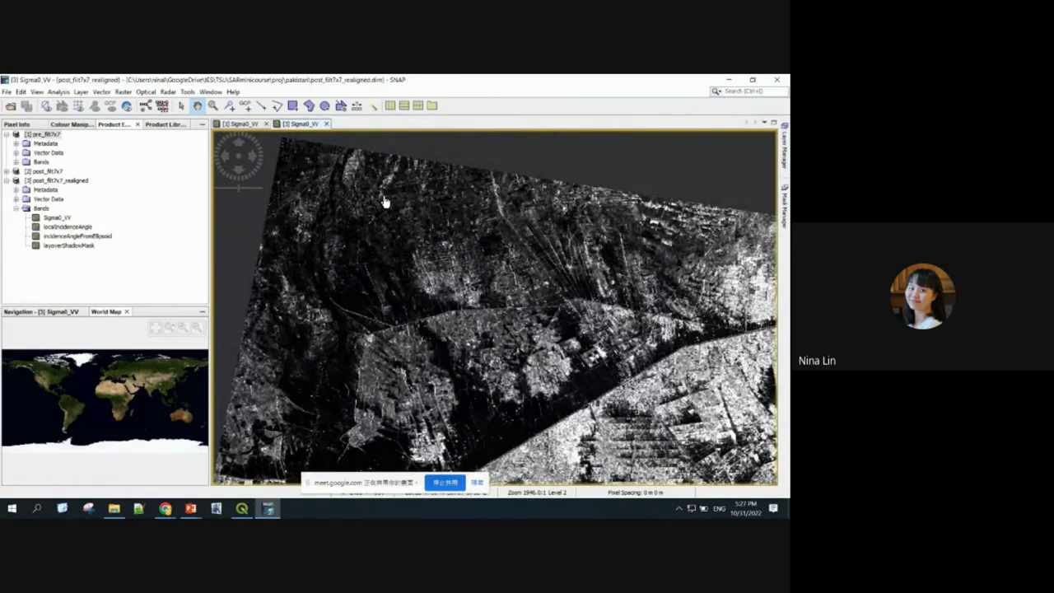
left_click(784, 146)
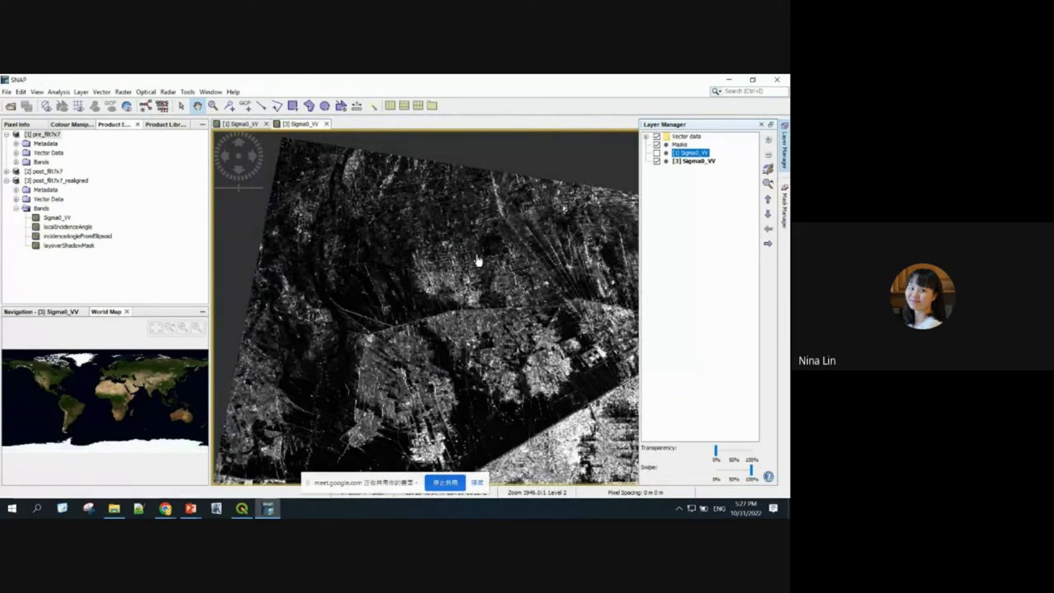
left_click(656, 153)
Start a new processing graph, delete its Write operator, and move the Read operator slightly higher to make room for more nodes.
left_click(146, 105)
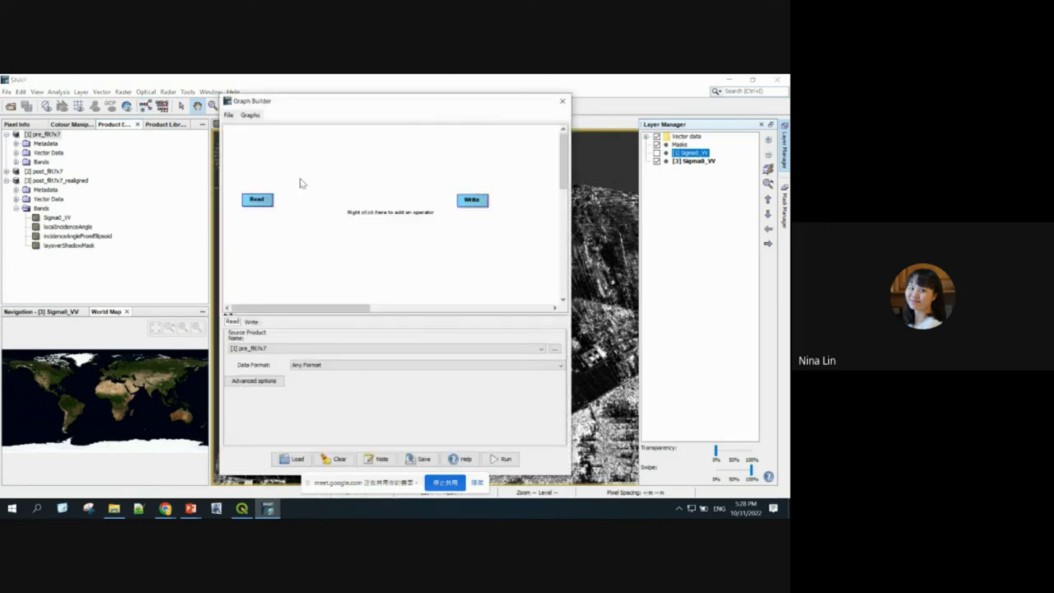
right_click(463, 207)
left_click(499, 219)
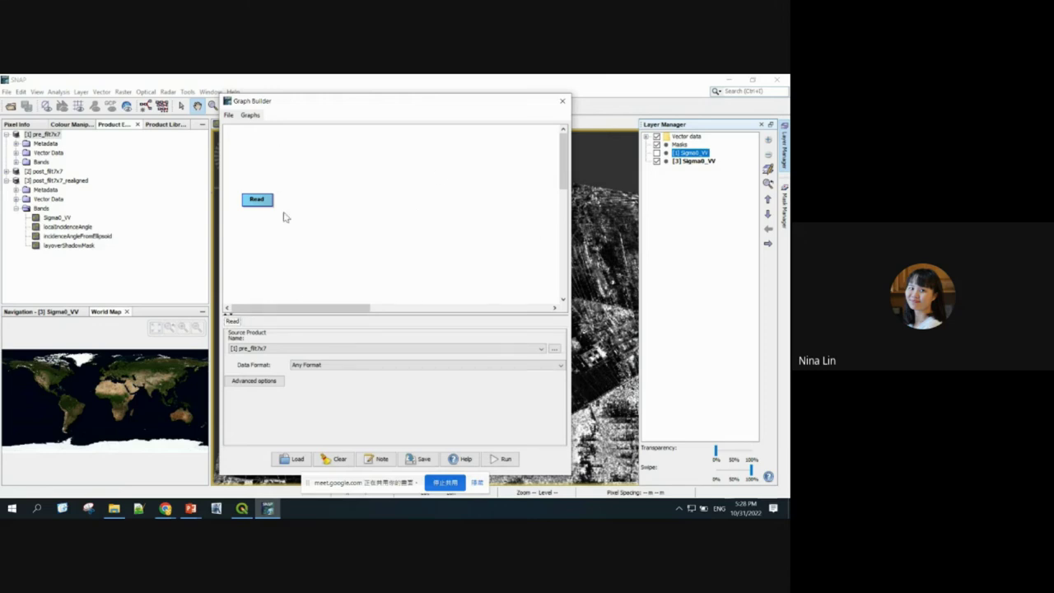
left_click_drag(259, 200, 265, 173)
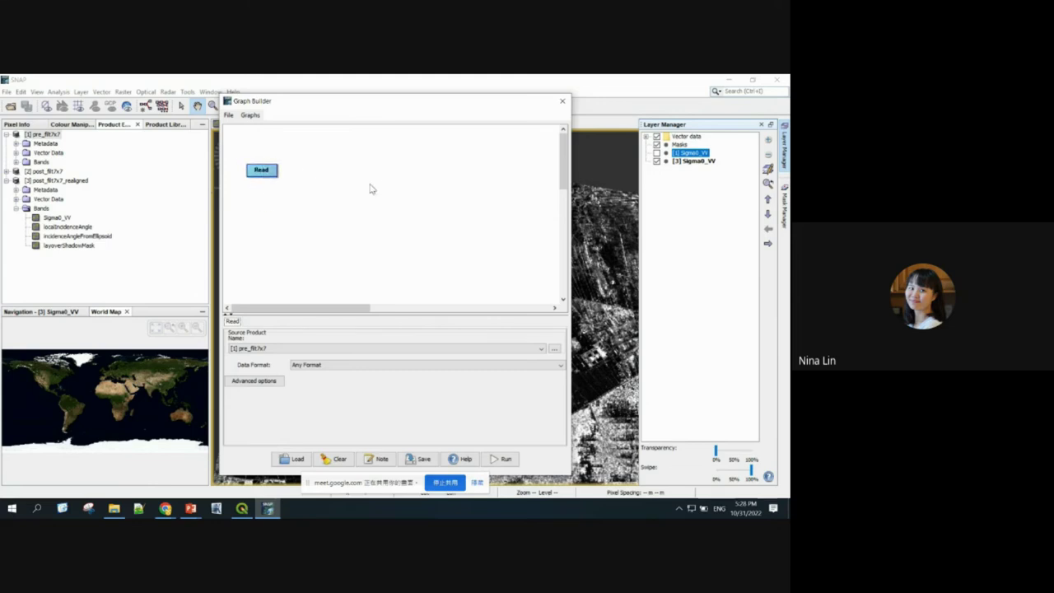
Add a LinearToFromdB operator to the graph and place it just beside the Read node.
right_click(393, 199)
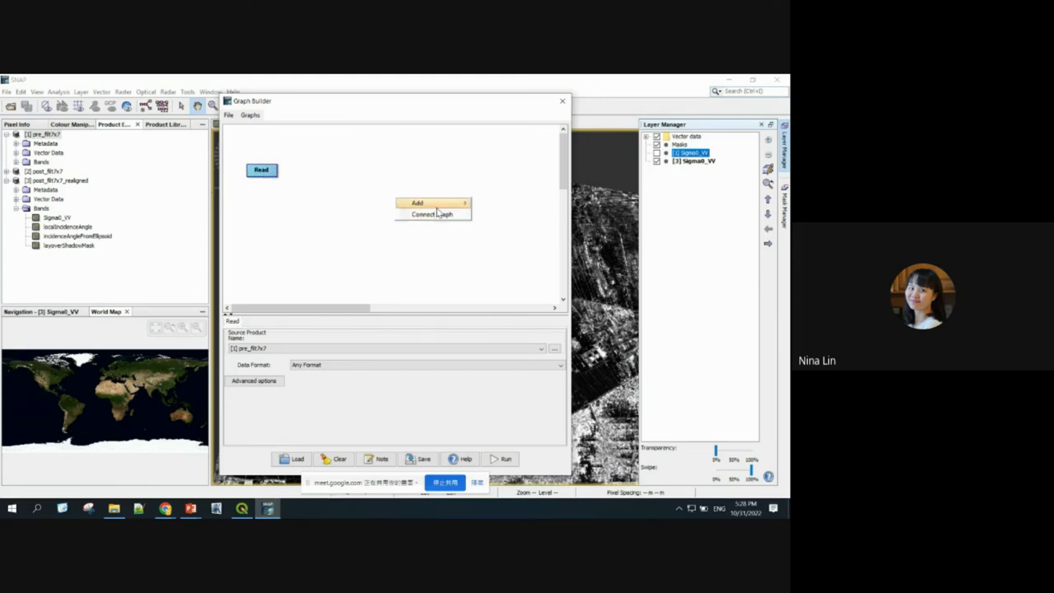
mouse_move(428, 204)
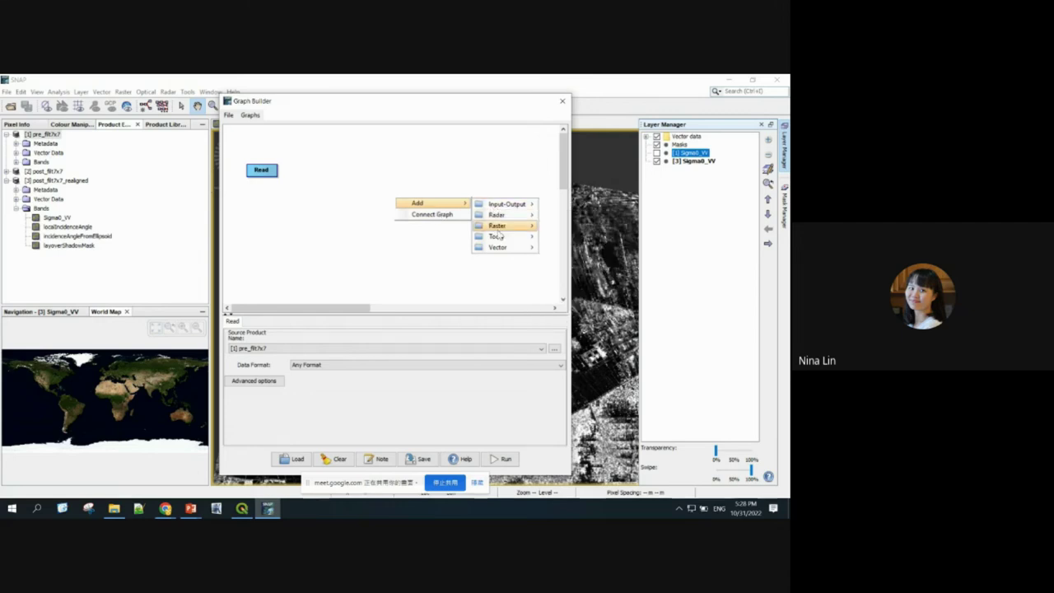
mouse_move(499, 227)
mouse_move(588, 250)
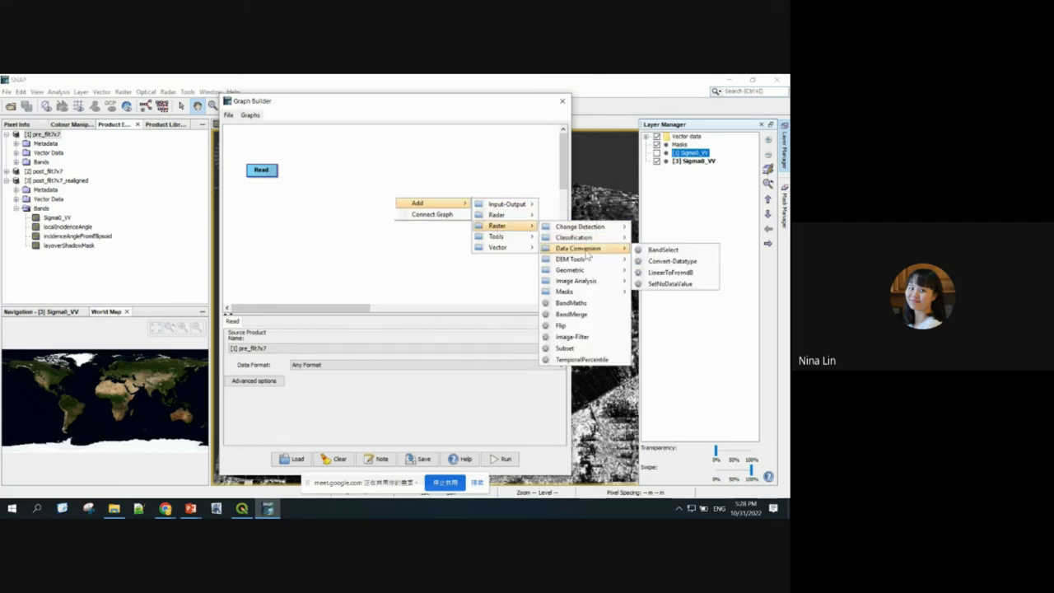
left_click(665, 272)
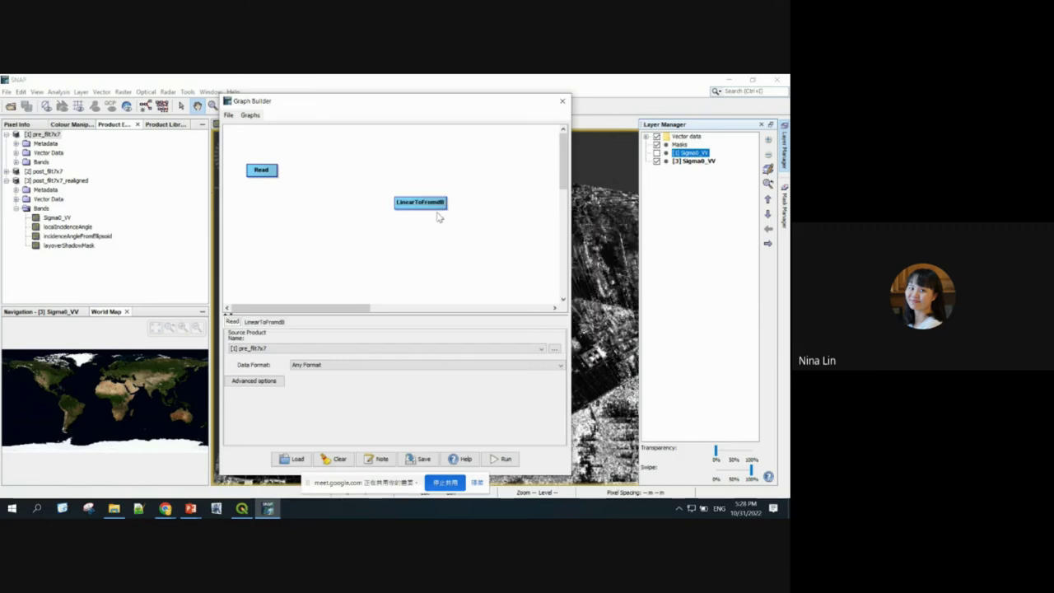
left_click_drag(429, 206, 327, 179)
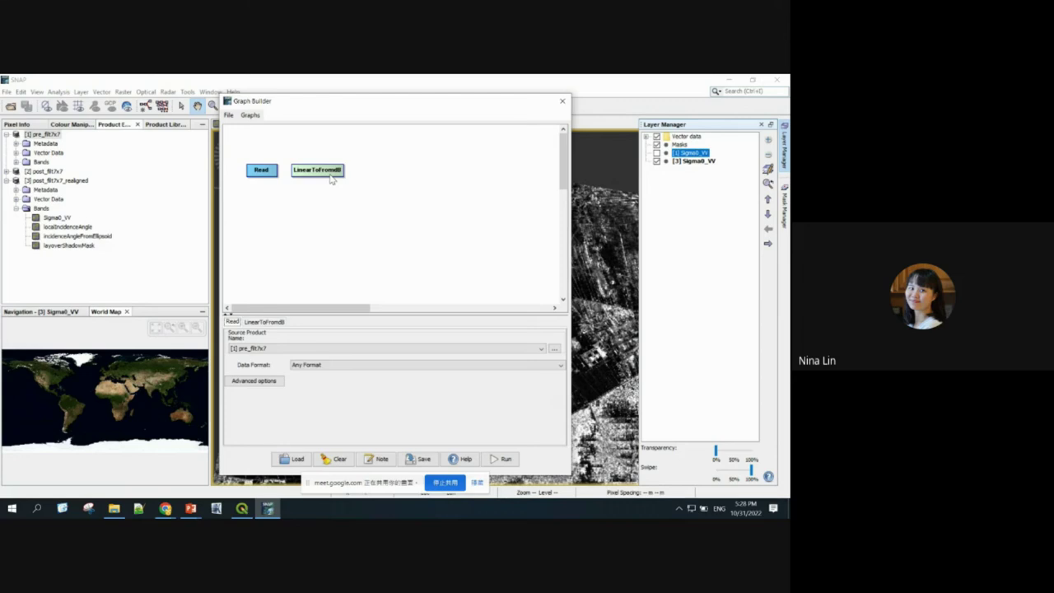
Add a second Read operator and align it below the first Read node.
right_click(280, 216)
mouse_move(302, 224)
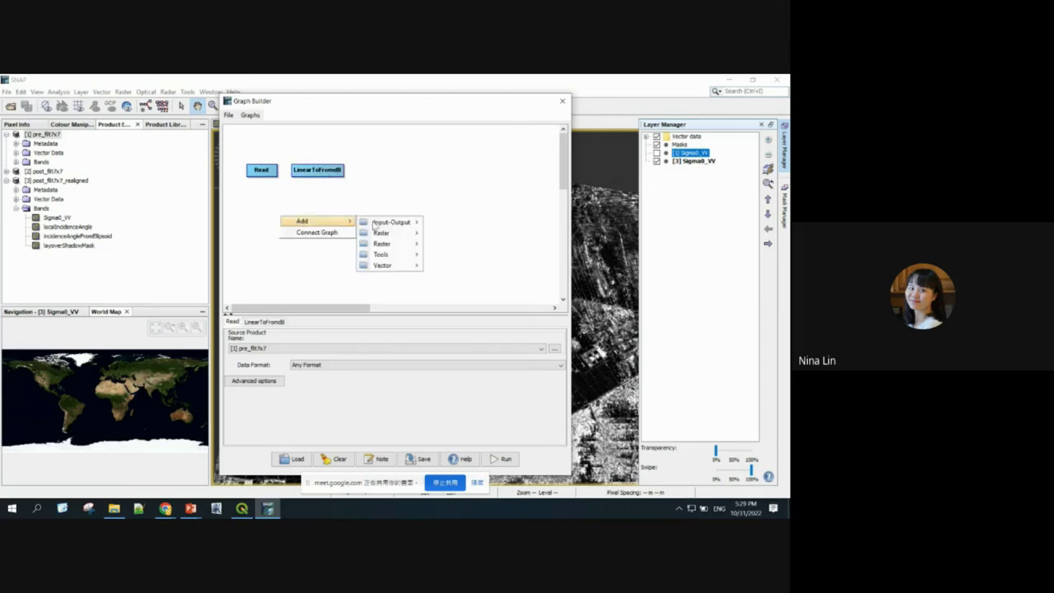
mouse_move(391, 234)
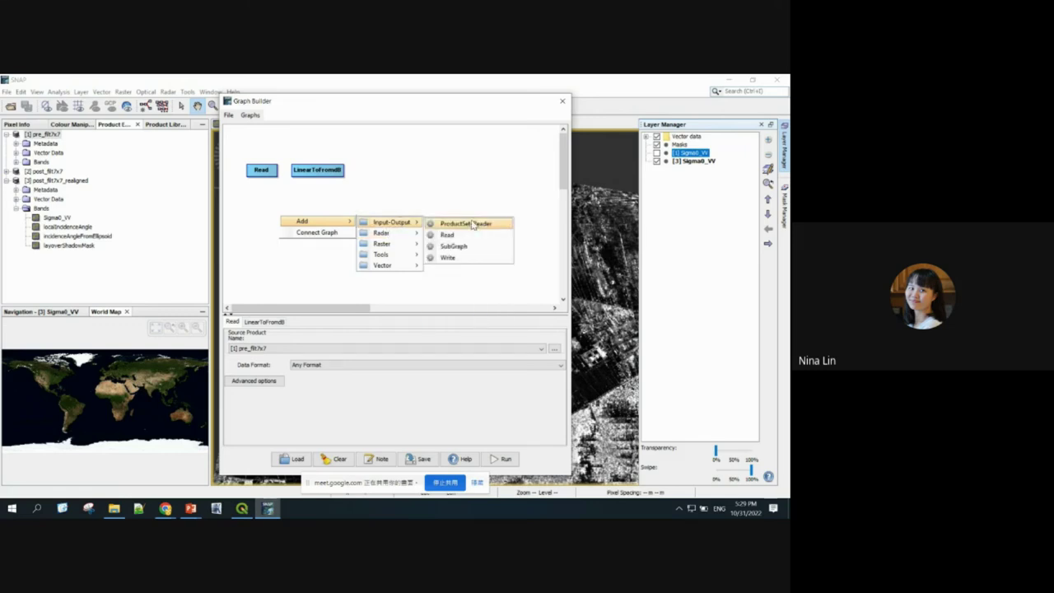
left_click(449, 233)
left_click_drag(299, 222, 269, 220)
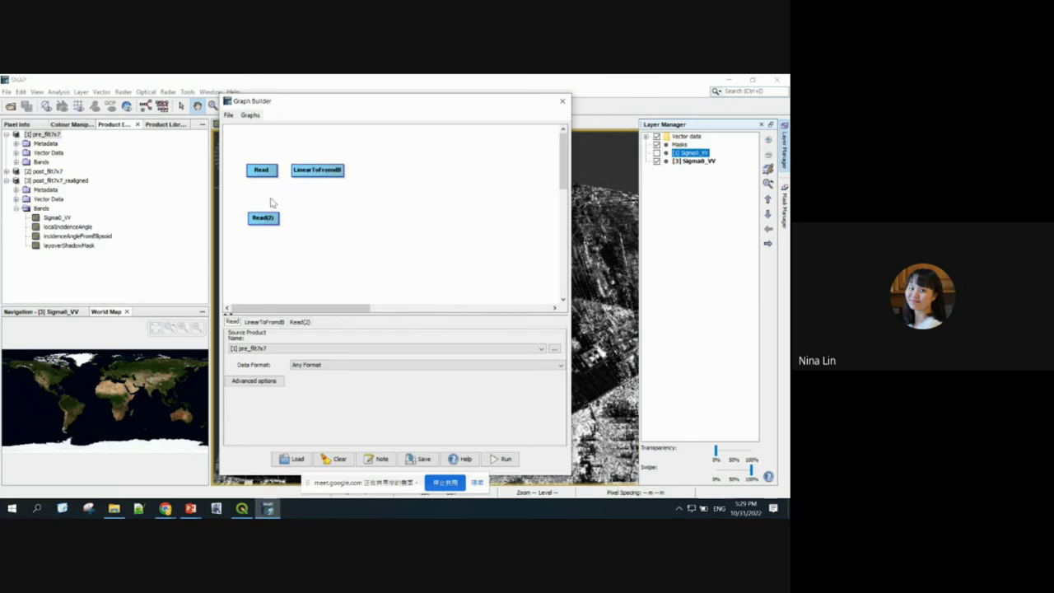
Add a second LinearToFromdB operator and place it beside the Read(2) node.
right_click(321, 220)
mouse_move(357, 228)
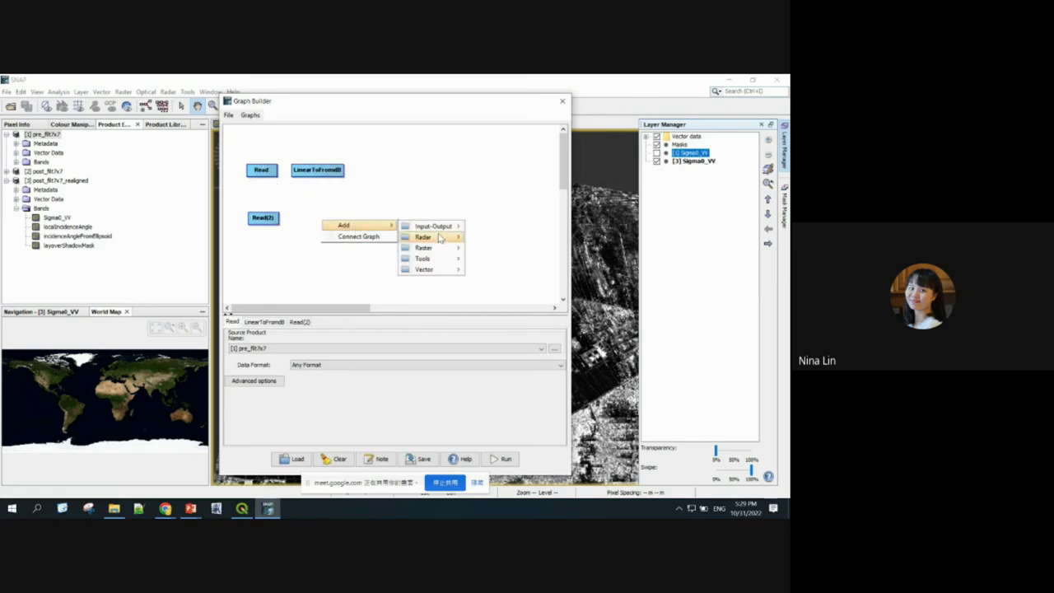
mouse_move(428, 238)
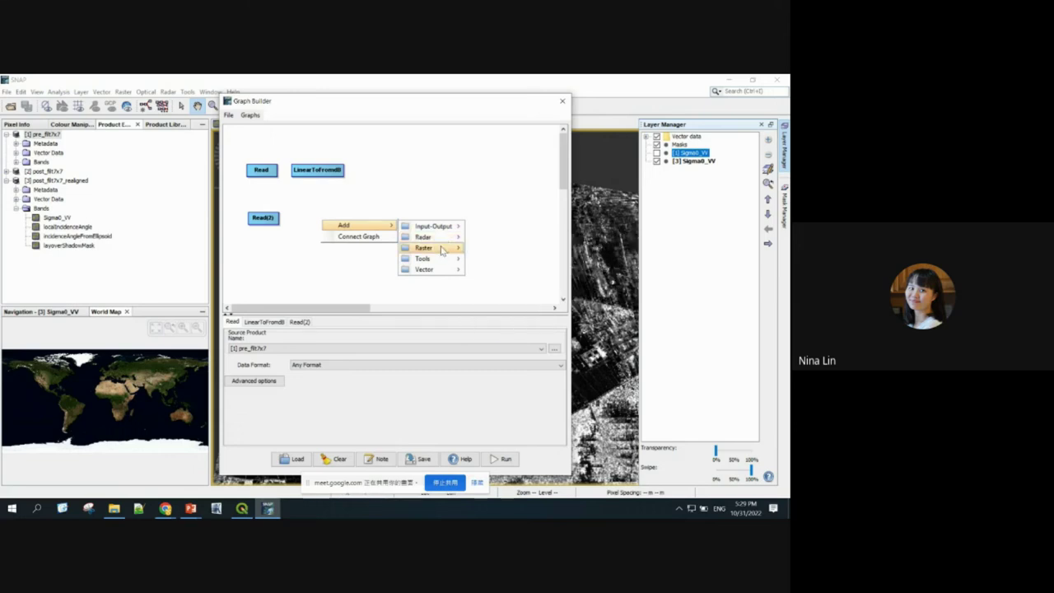
mouse_move(527, 262)
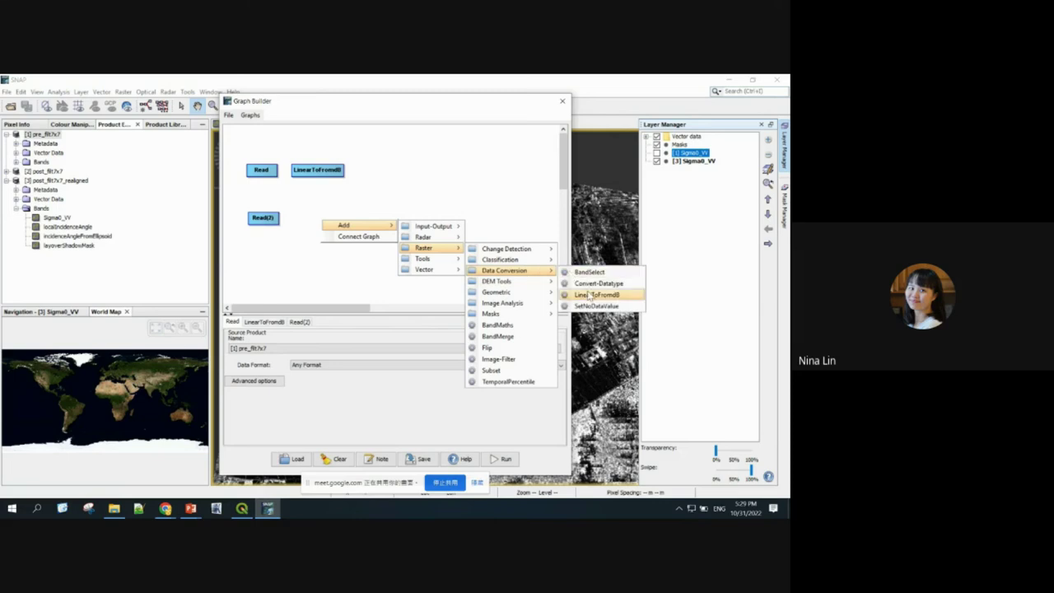
left_click(597, 294)
left_click_drag(372, 225, 340, 218)
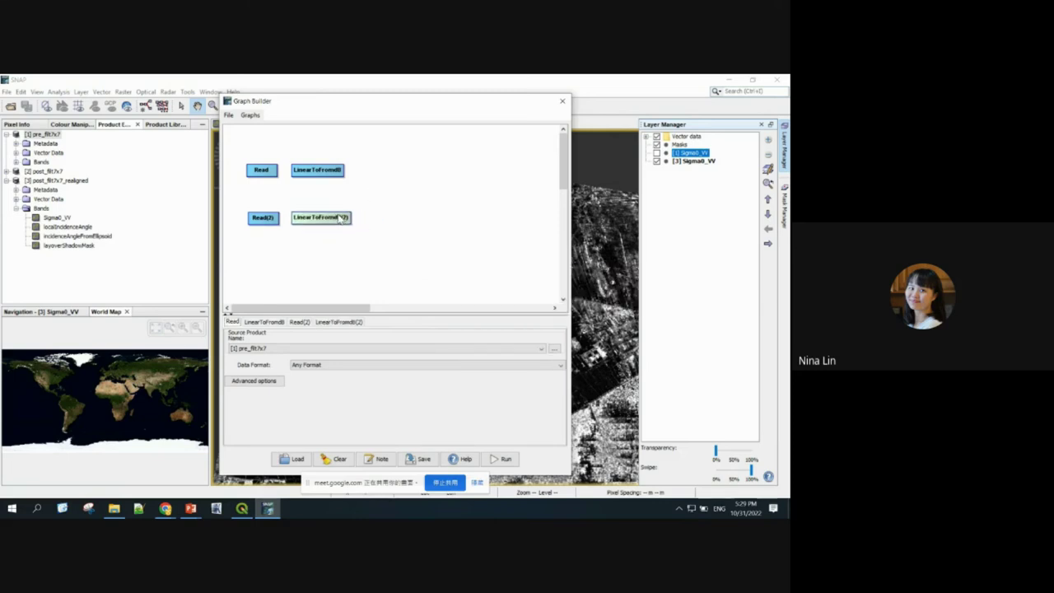
Add a BandMerge operator and place it between and beyond the two LinearToFromdB nodes.
right_click(395, 190)
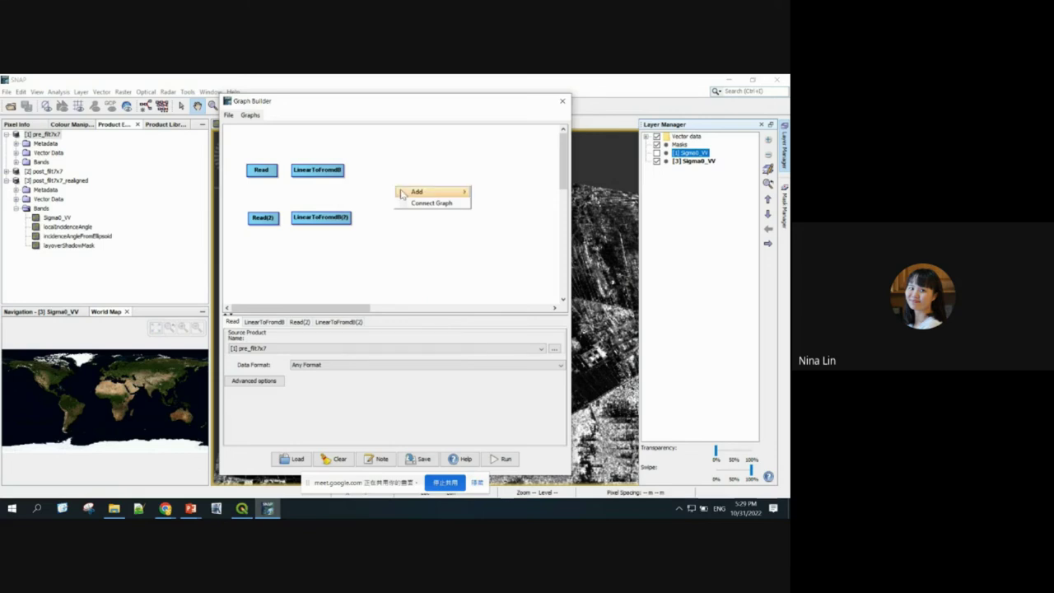
mouse_move(417, 192)
mouse_move(520, 217)
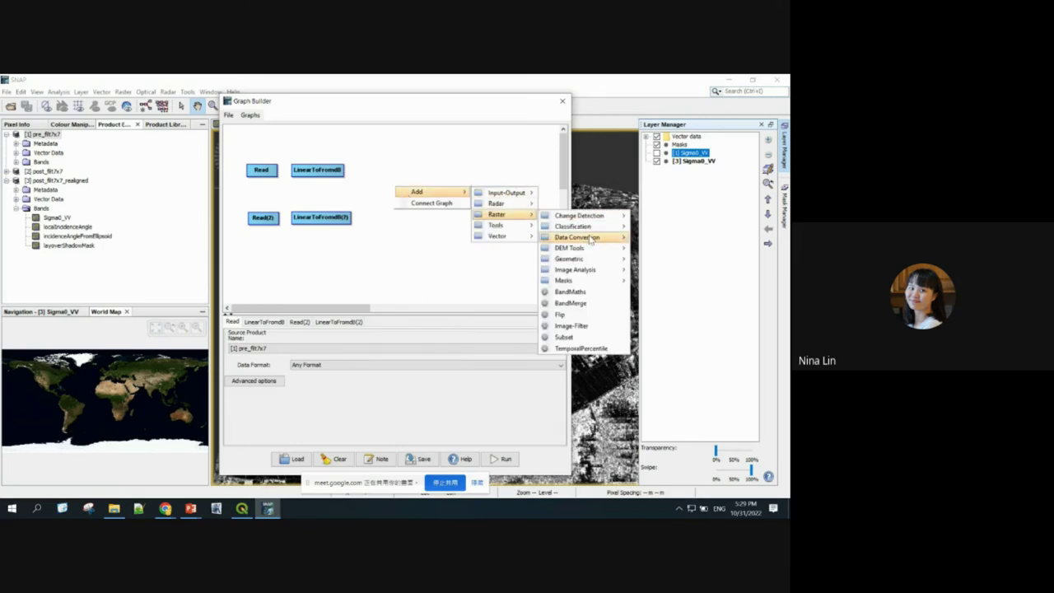
left_click(590, 302)
left_click_drag(417, 195, 402, 200)
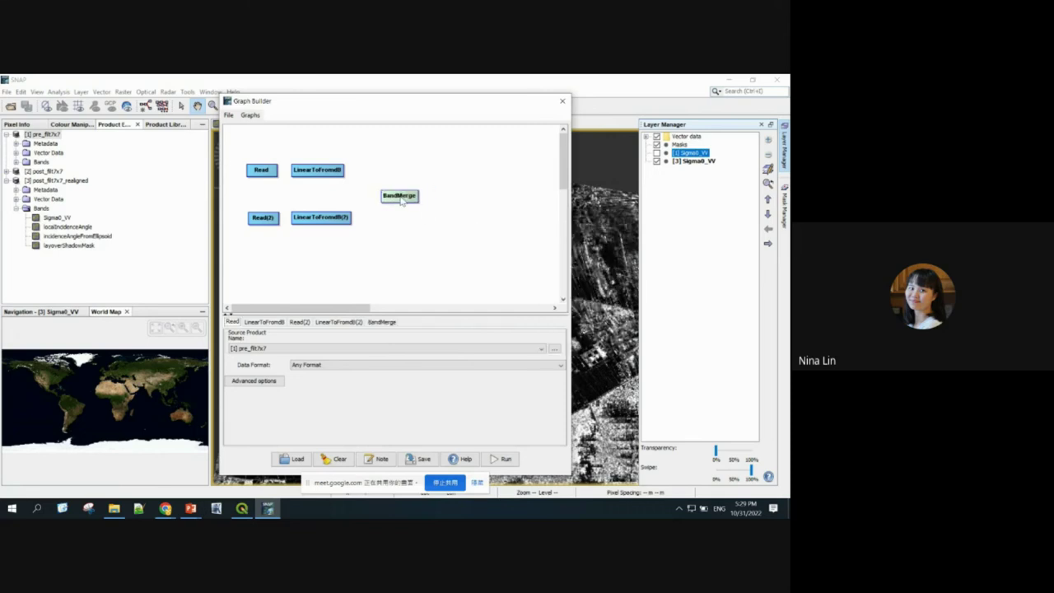
Add a Write operator and place it level with BandMerge as the graph's final node.
right_click(524, 214)
mouse_move(546, 219)
mouse_move(651, 224)
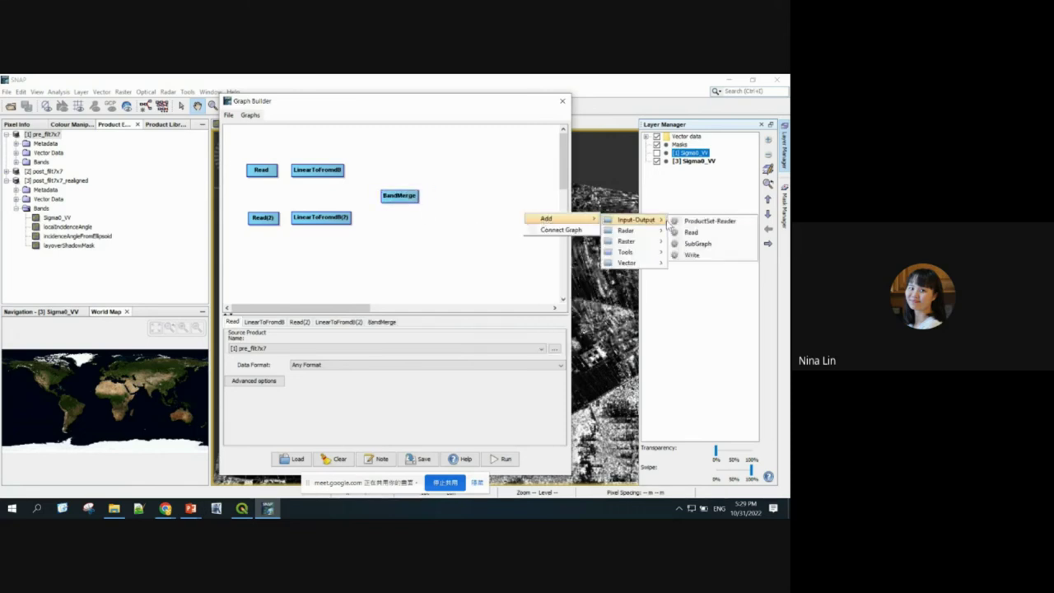
left_click(700, 243)
left_click_drag(531, 221, 446, 199)
Connect each Read node to its LinearToFromdB node, both LinearToFromdB nodes to BandMerge, and BandMerge to Write.
mouse_move(277, 172)
left_click_drag(297, 175, 299, 175)
mouse_move(278, 229)
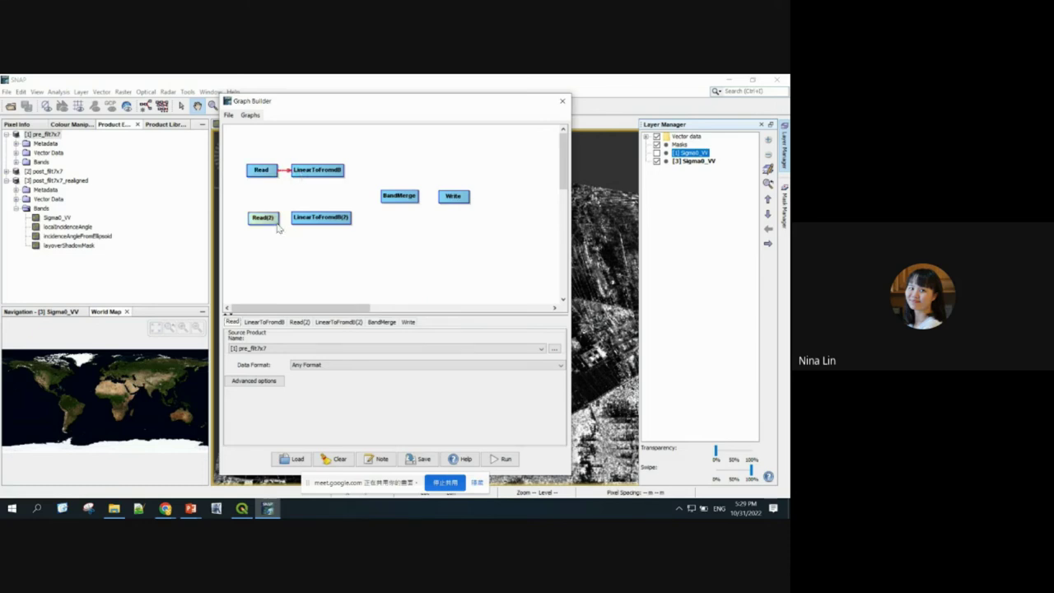
left_click_drag(271, 219, 311, 218)
mouse_move(345, 171)
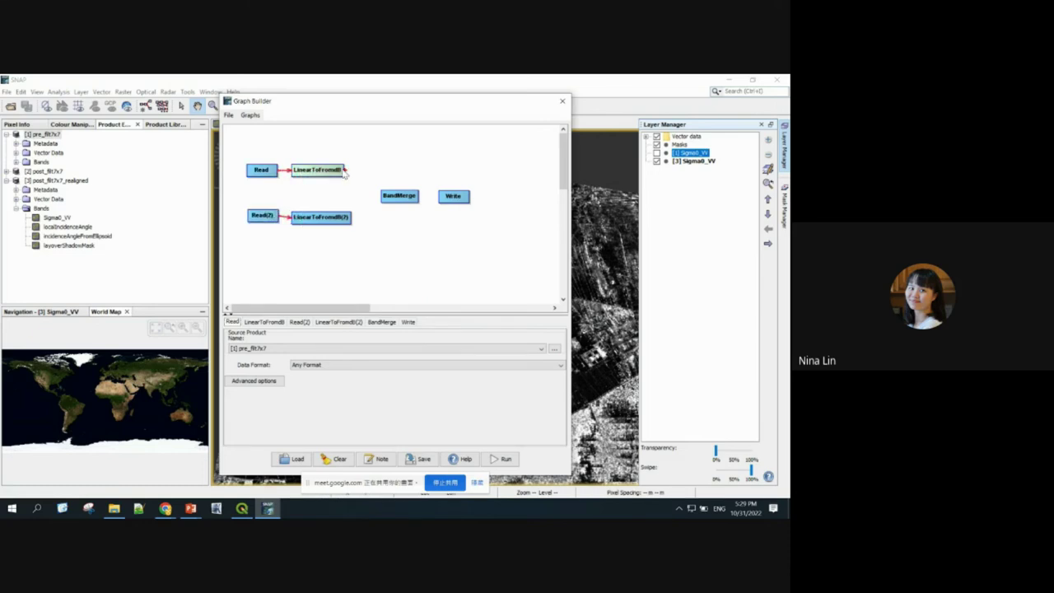
left_click_drag(379, 194, 453, 197)
mouse_move(346, 219)
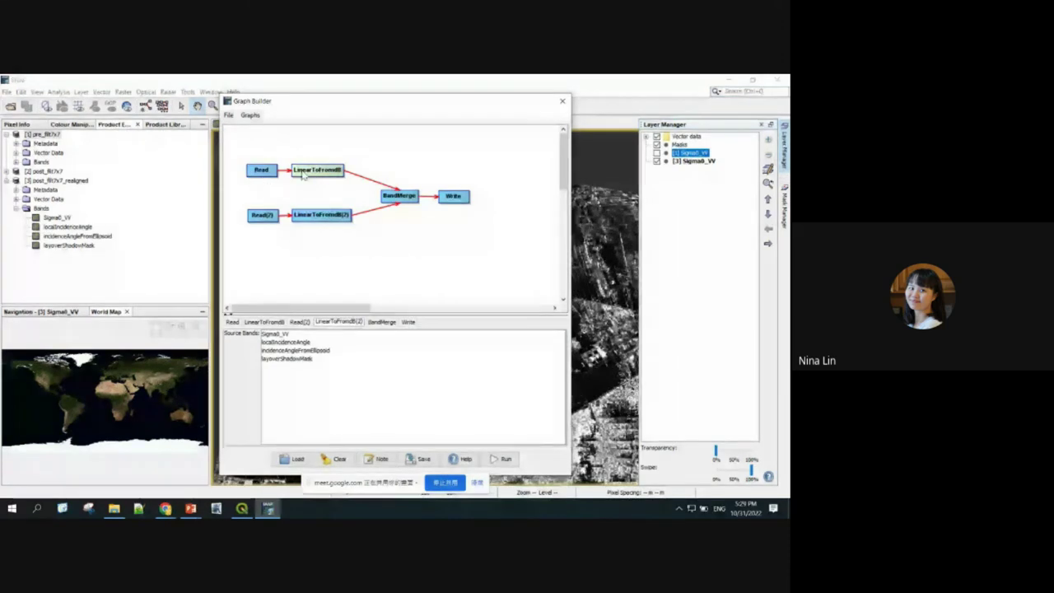
Check the first Read branch's settings and set the source product of Read(2) to post_filt7x7_realigned.
left_click(248, 172)
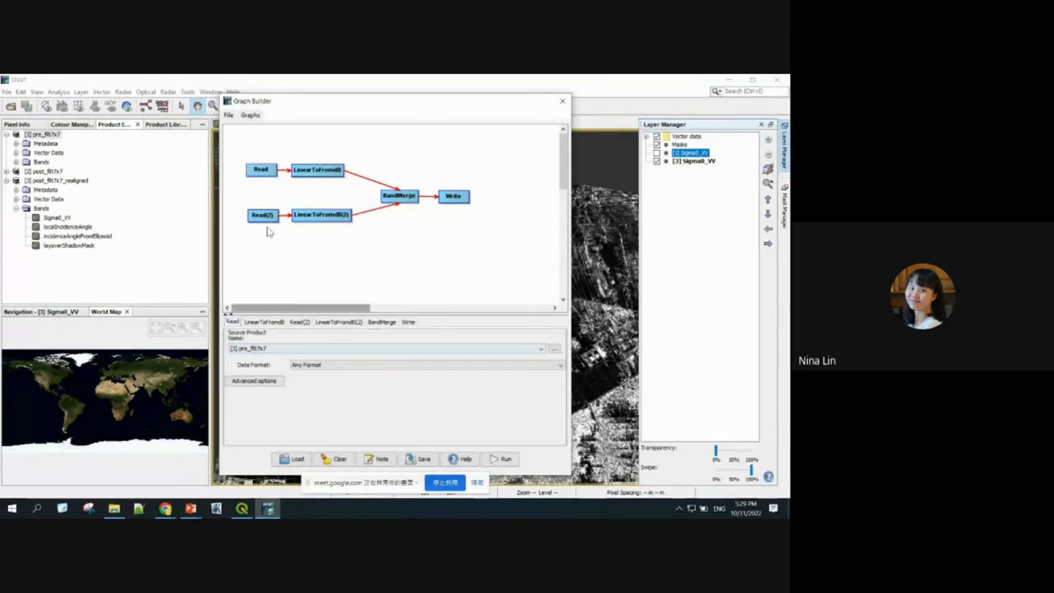
left_click(264, 322)
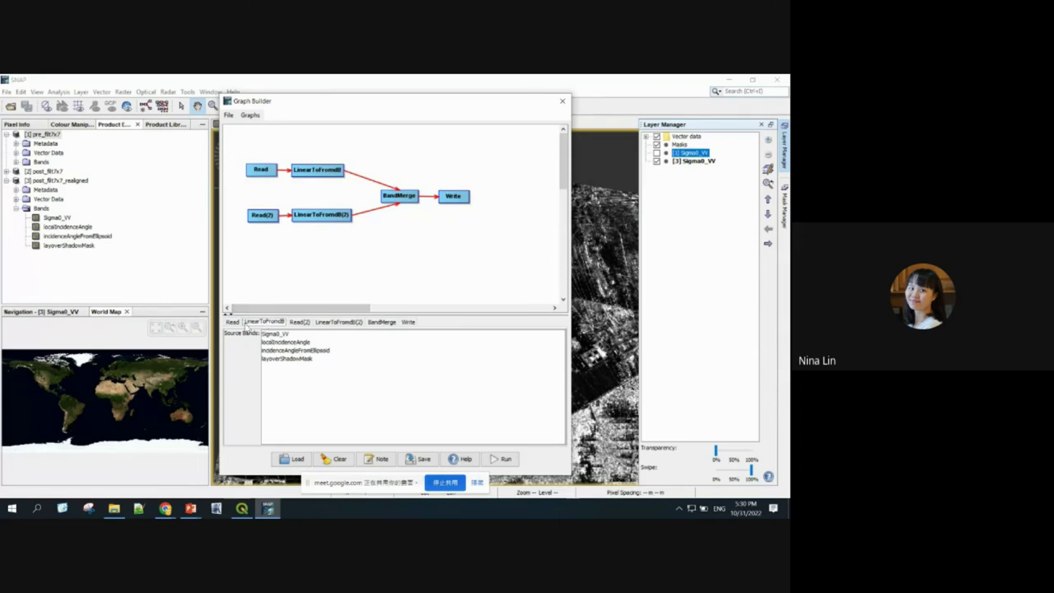
left_click(264, 216)
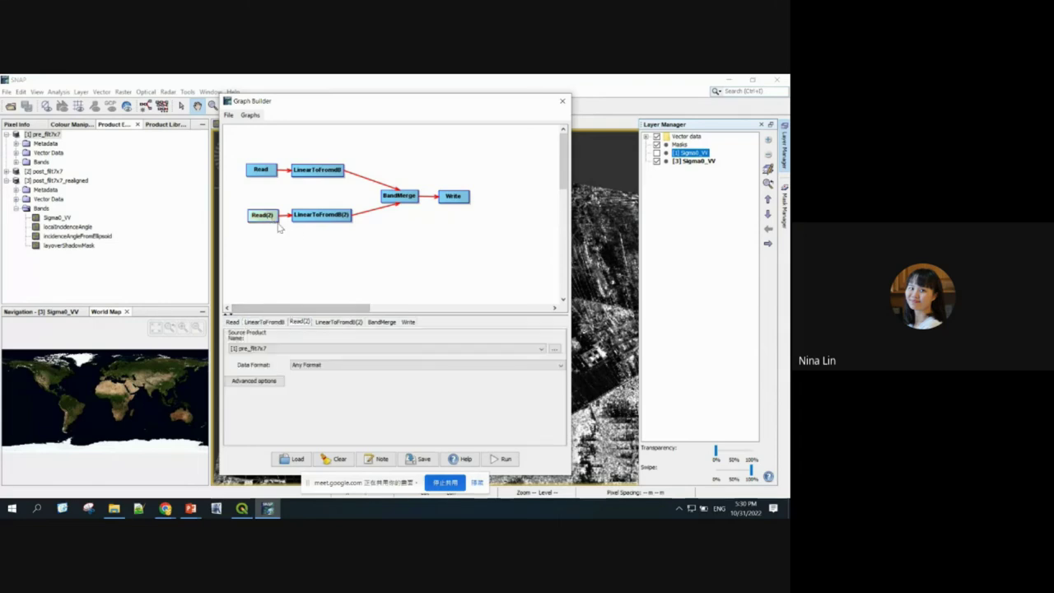
left_click(280, 348)
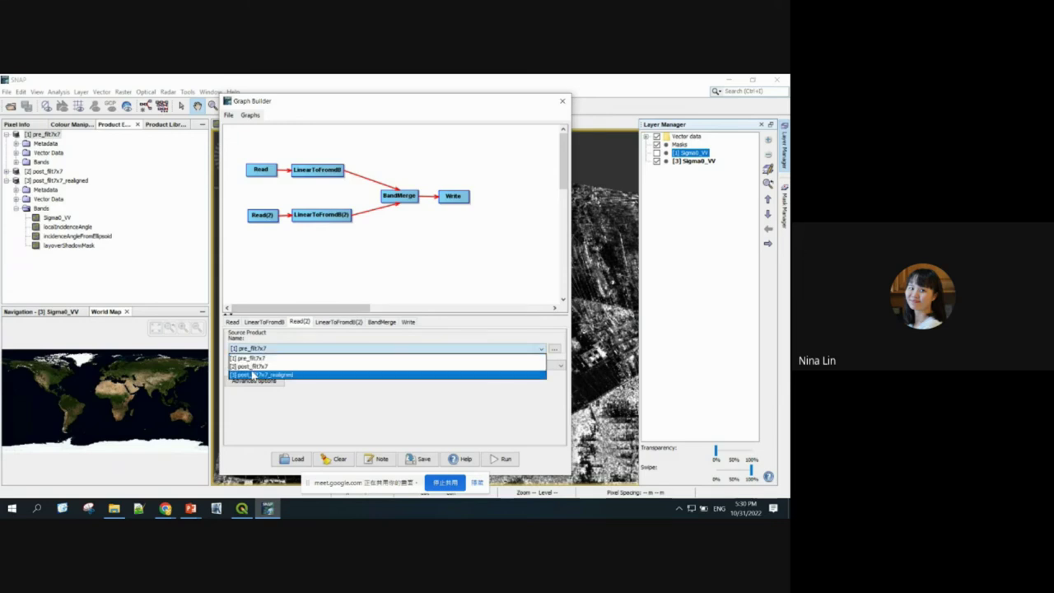
left_click(255, 376)
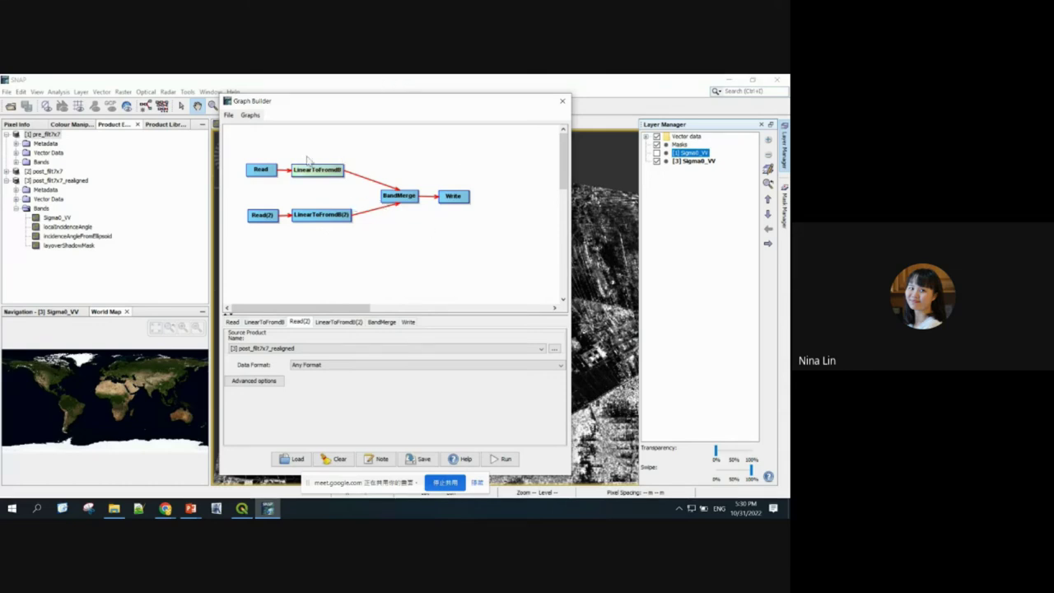
Review the source bands of both LinearToFromdB operators and of BandMerge.
left_click(263, 322)
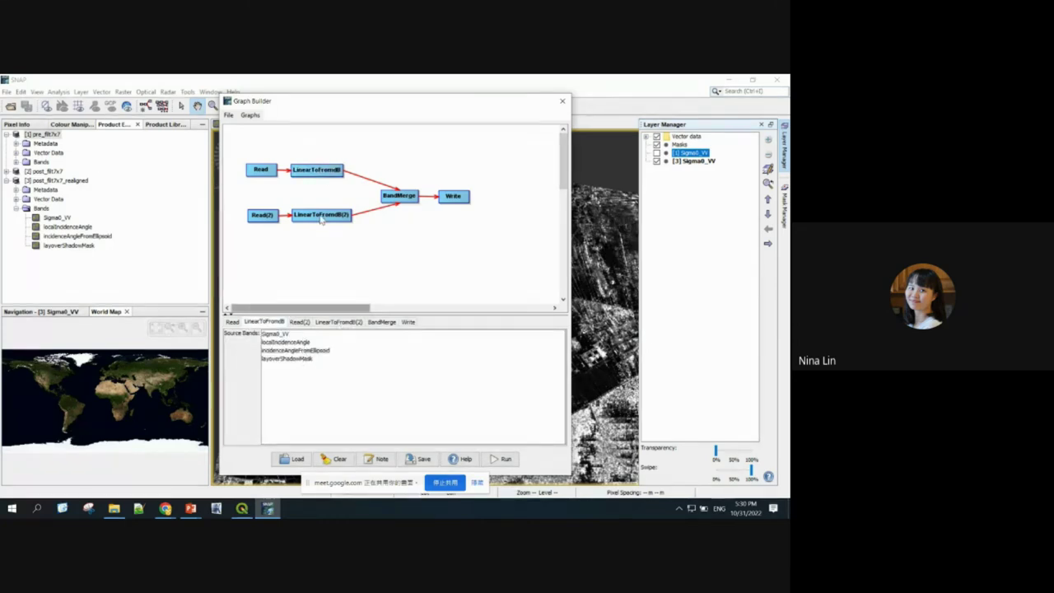
left_click(344, 323)
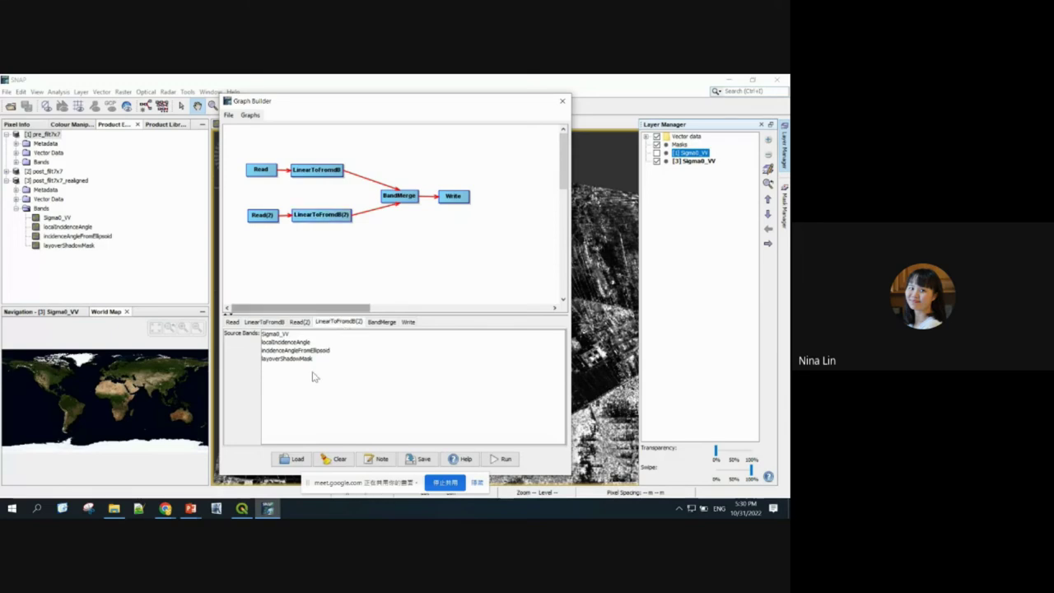
left_click(382, 322)
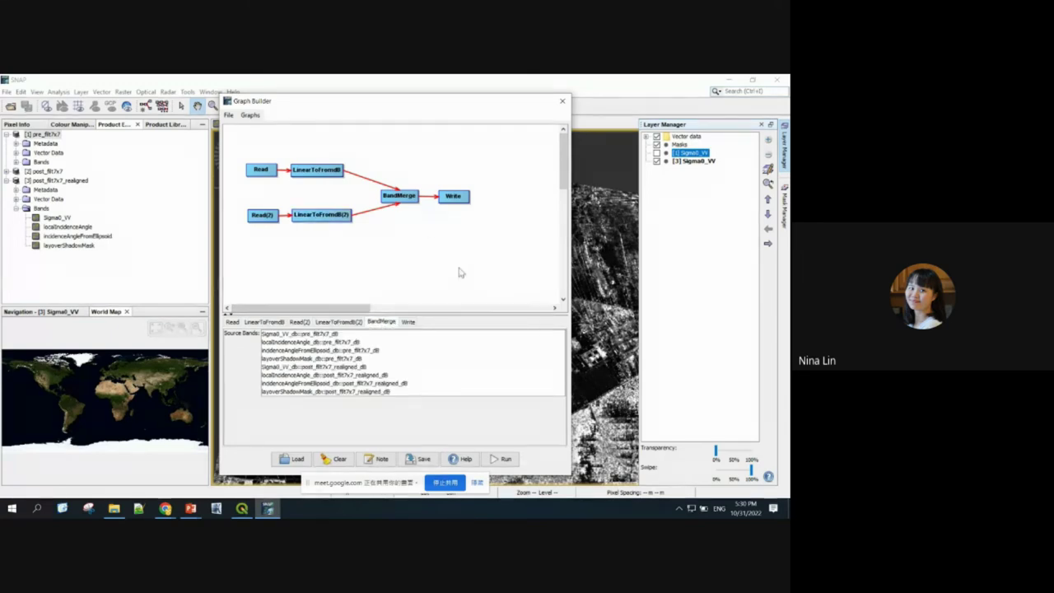
Name the Write operator's target product mergedB.
left_click(410, 322)
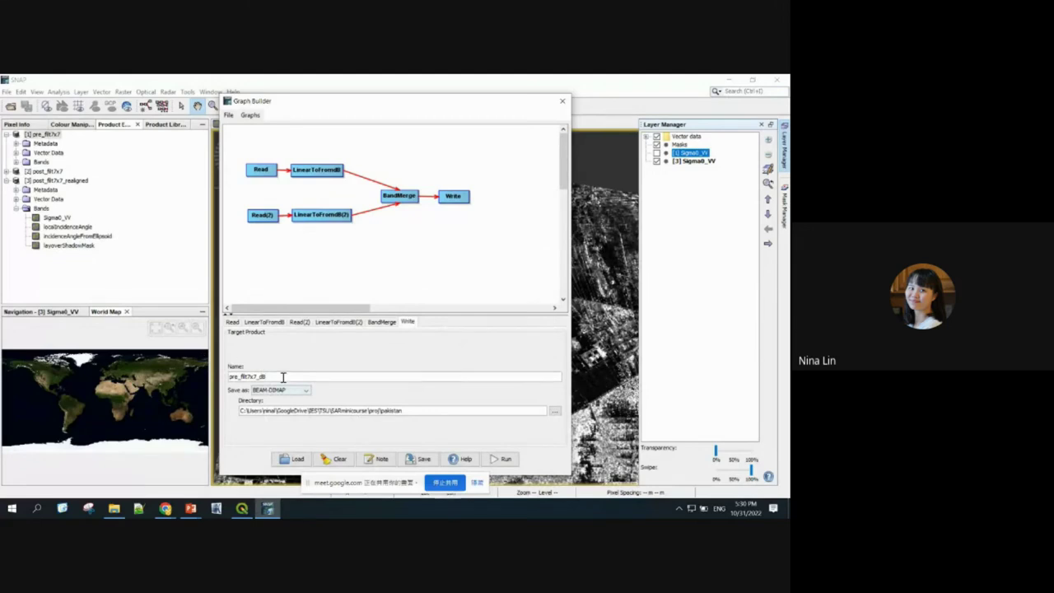
left_click_drag(260, 378, 165, 359)
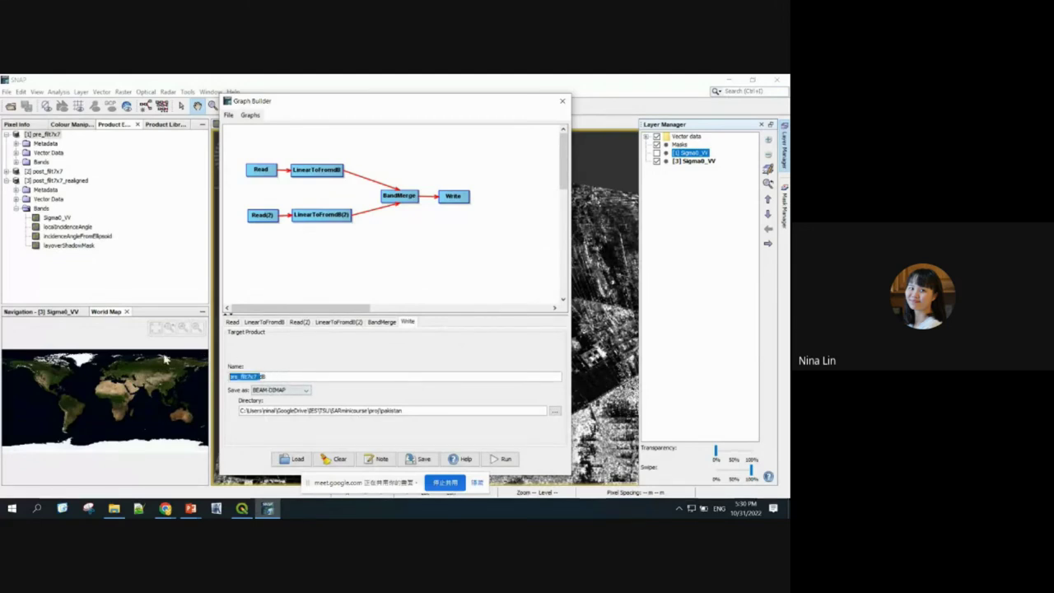
type("merge")
Save the graph as bandMergeDB.xml in the xml folder, replacing the existing file.
left_click(422, 459)
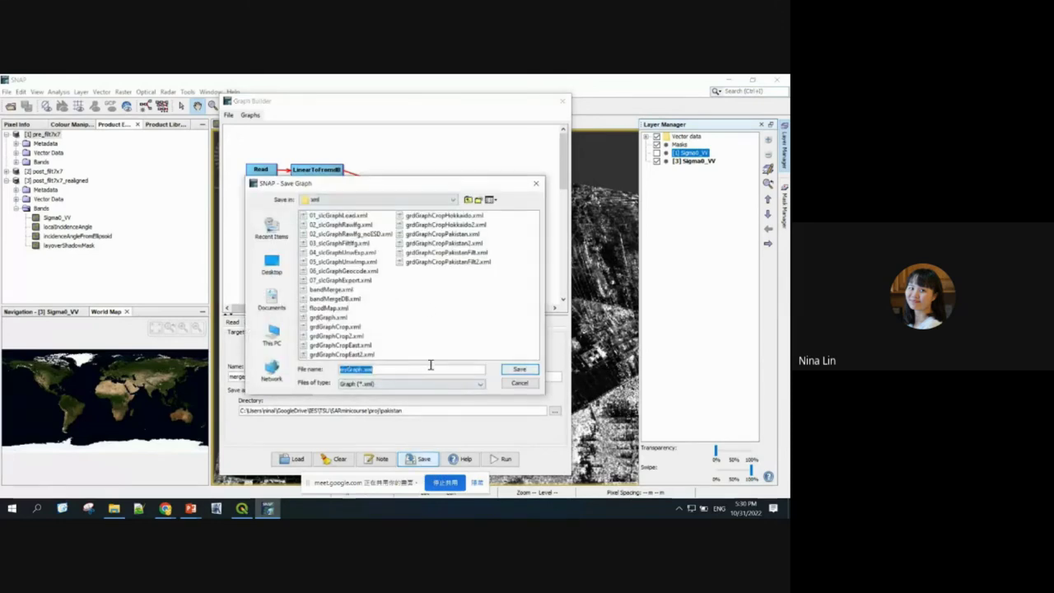
left_click(345, 300)
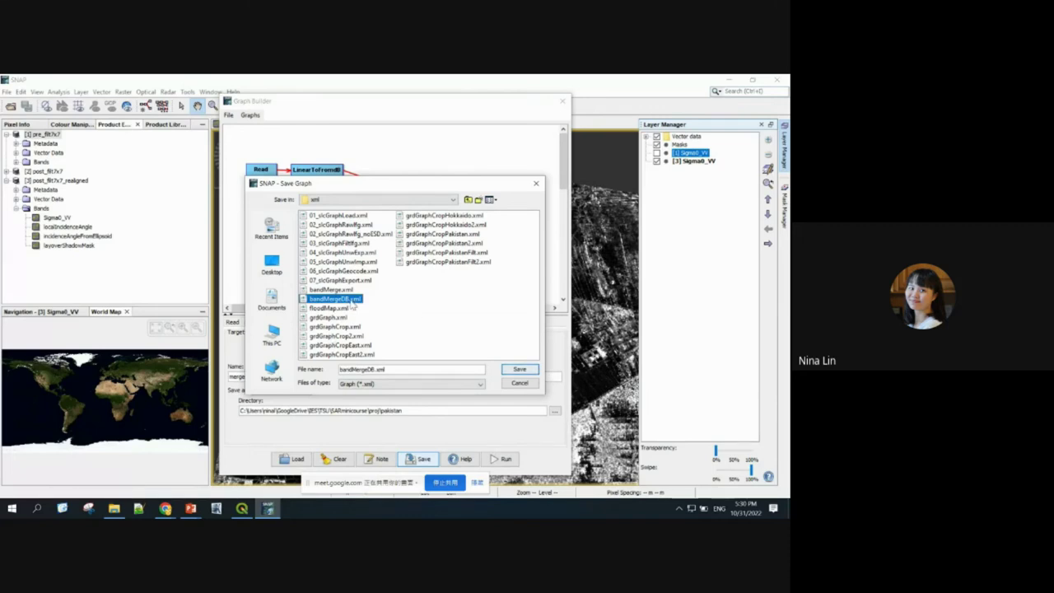
left_click(519, 370)
left_click(454, 318)
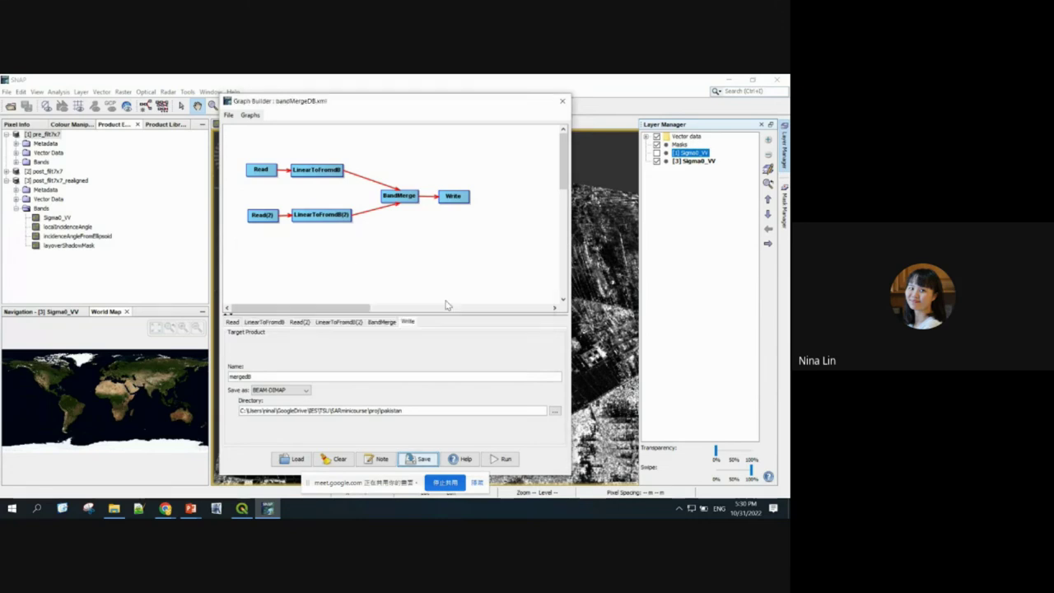
Run the graph, overwriting the existing mergedB product, and close the Graph Builder when processing is complete.
left_click(505, 459)
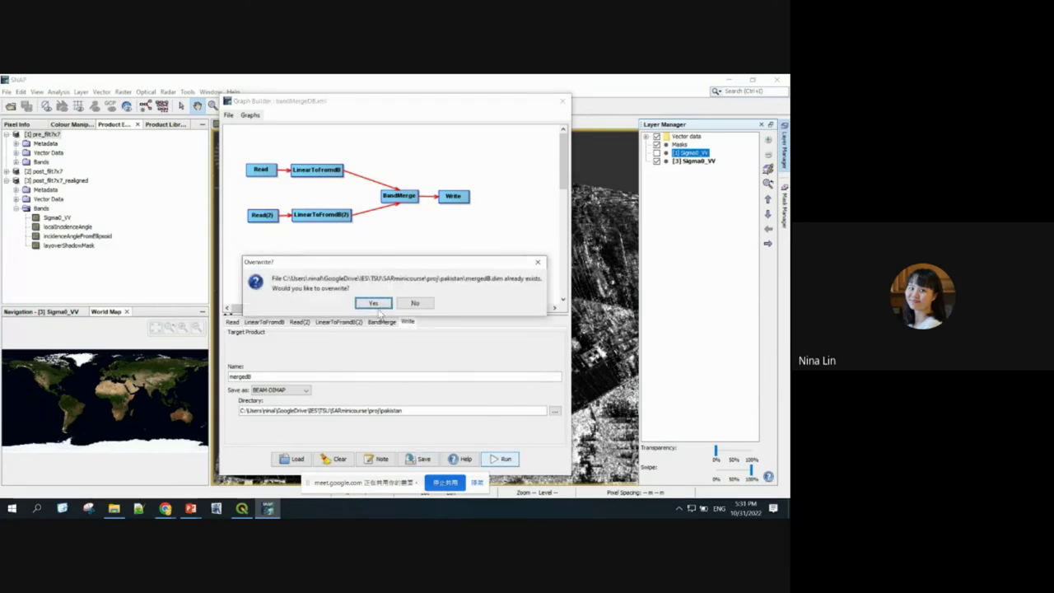
left_click(374, 305)
left_click(477, 483)
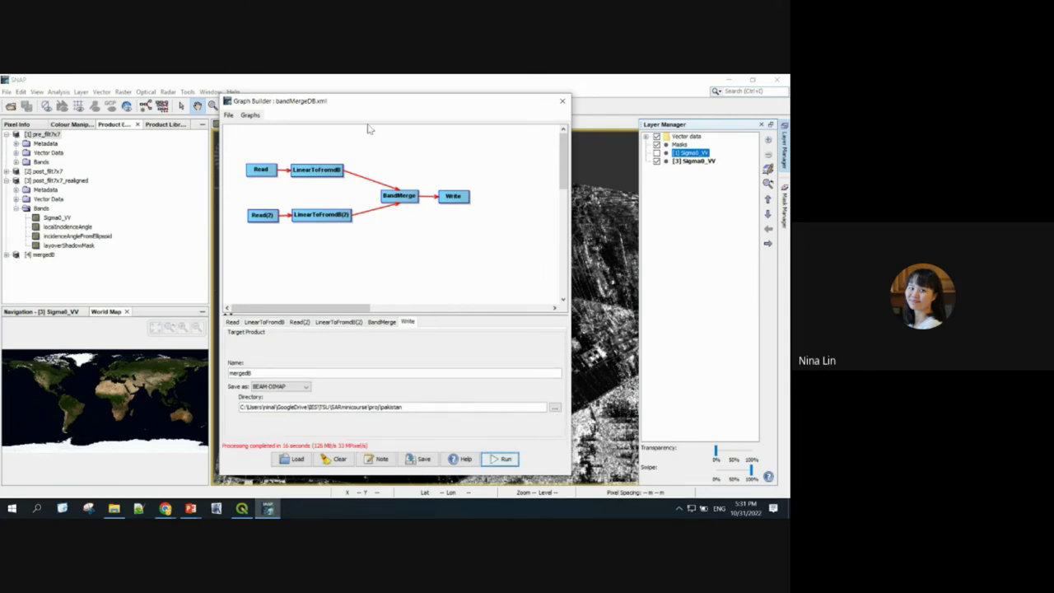
left_click(562, 102)
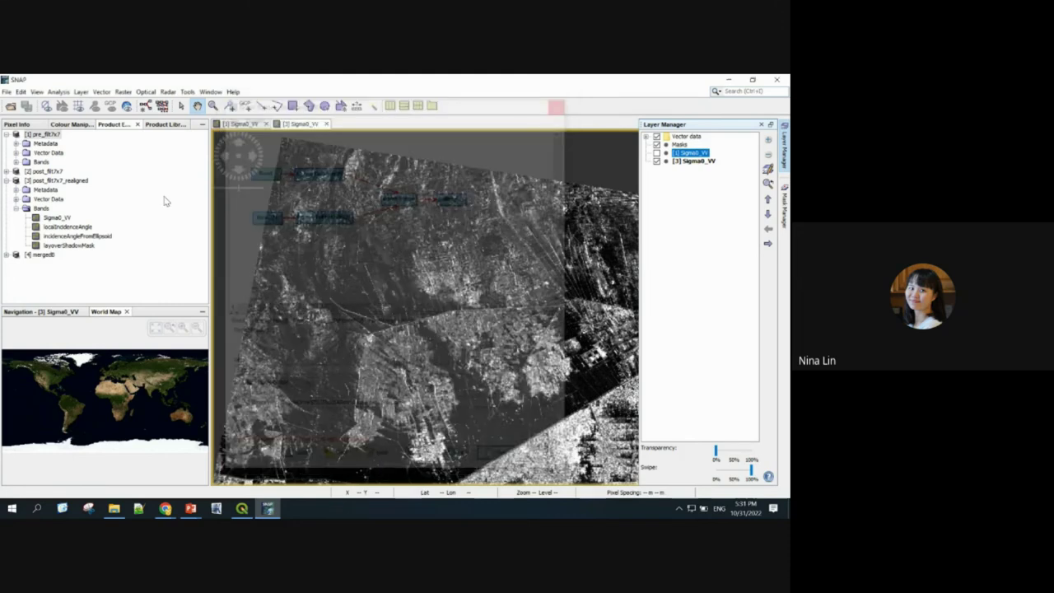
Display the Sigma0_VV_db and Sigma0_VV_db_2 bands of the mergedB product in image views.
left_click(6, 190)
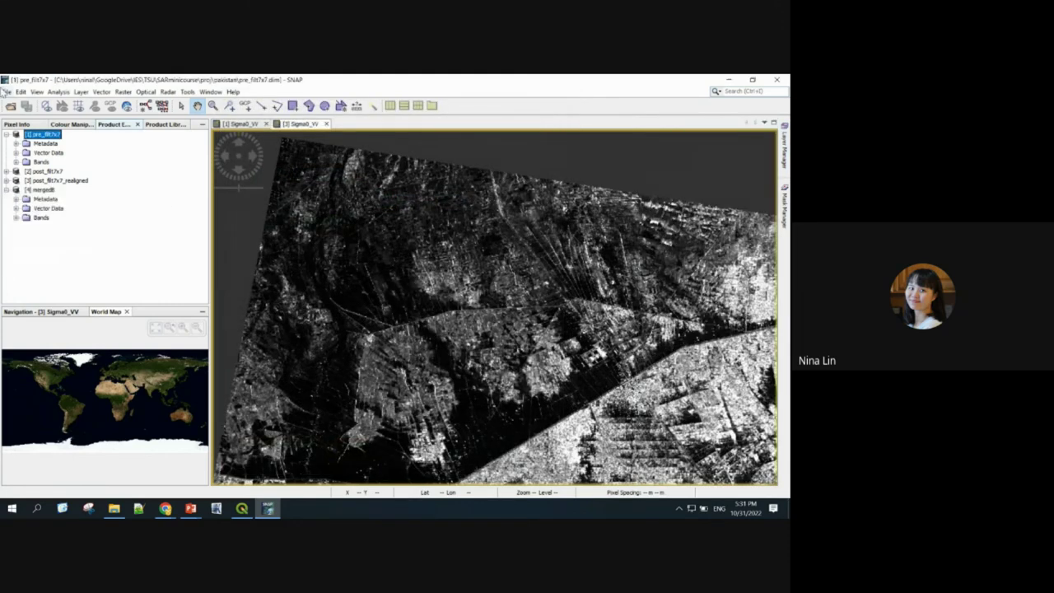
left_click(7, 135)
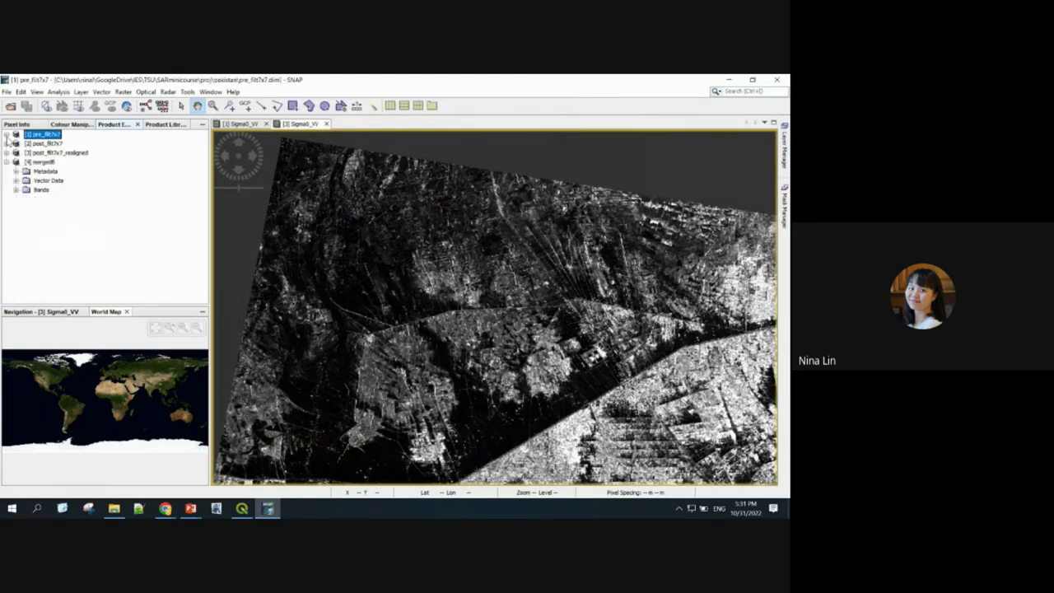
left_click(15, 191)
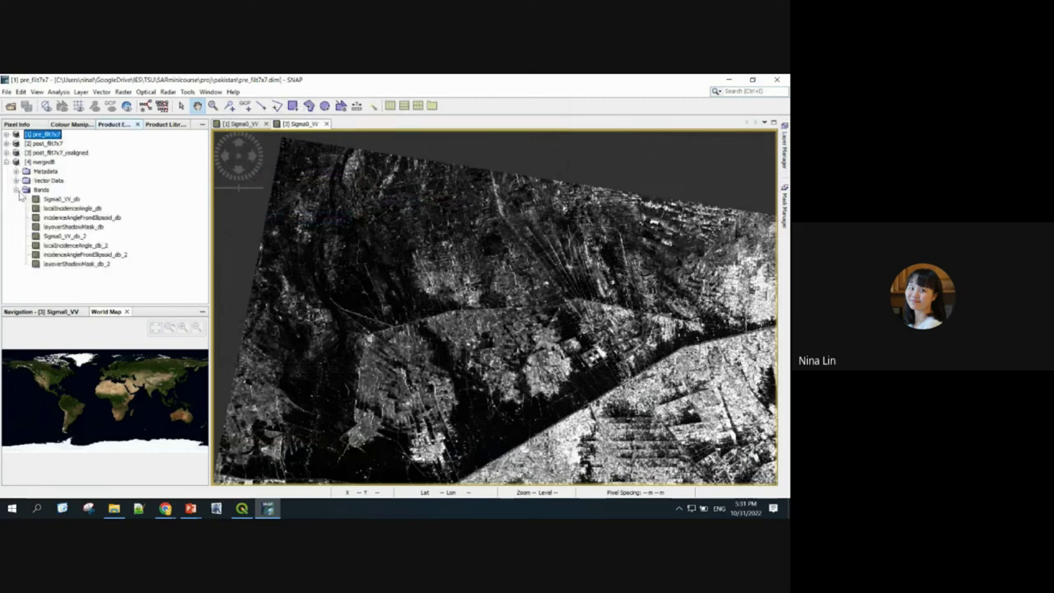
double_click(72, 201)
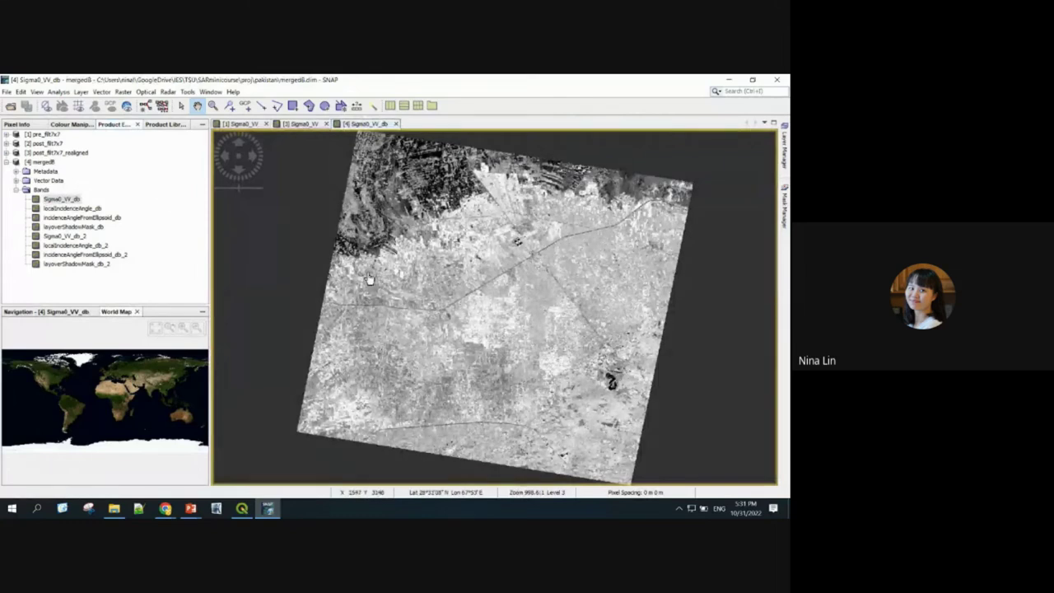
double_click(66, 237)
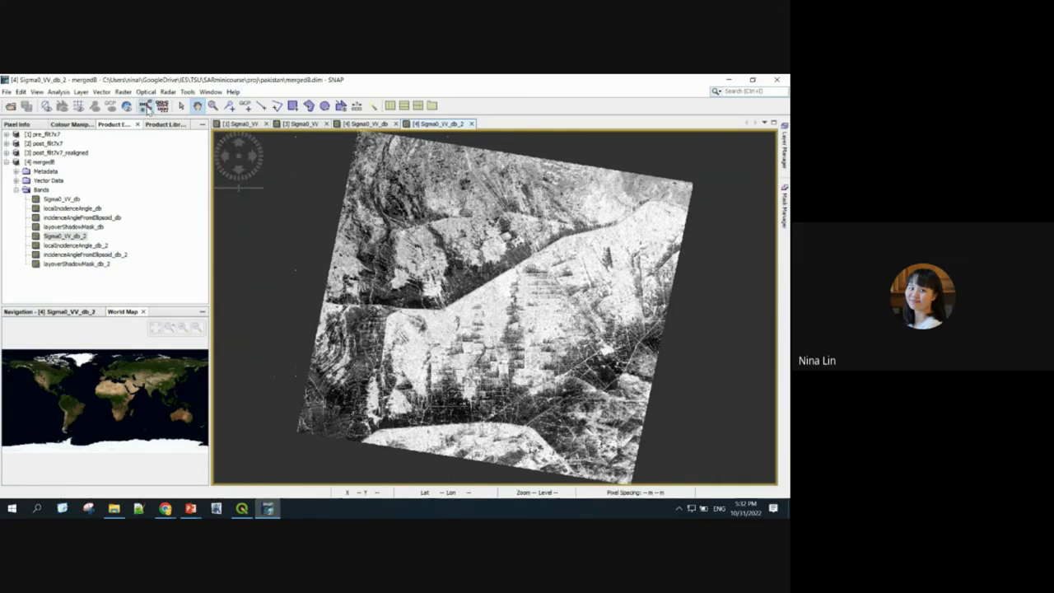
Start a new processing graph, delete its default Write operator, and add a BandMaths operator beside Read.
left_click(145, 108)
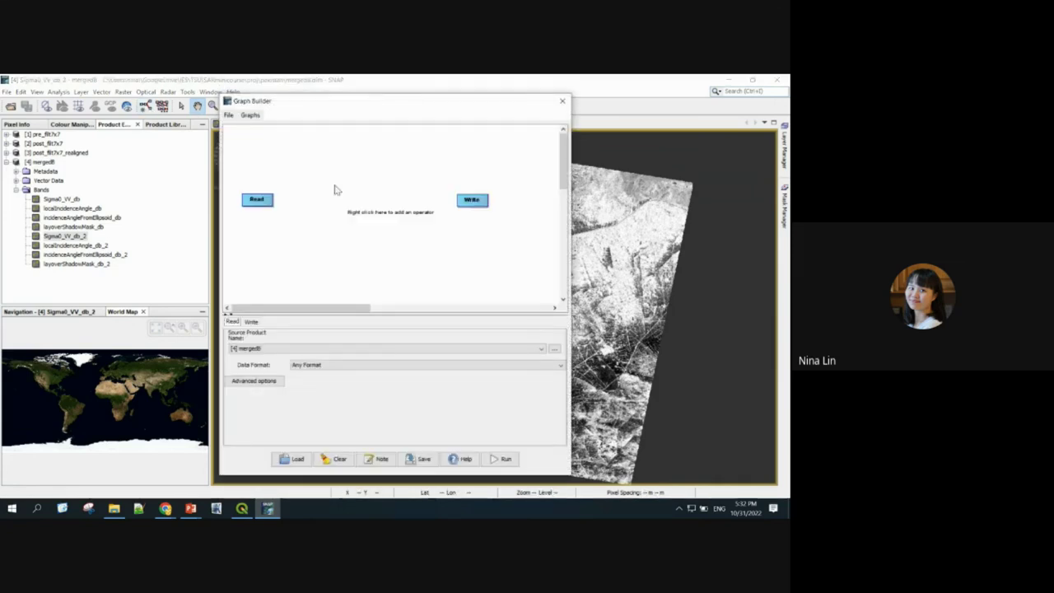
left_click(476, 203)
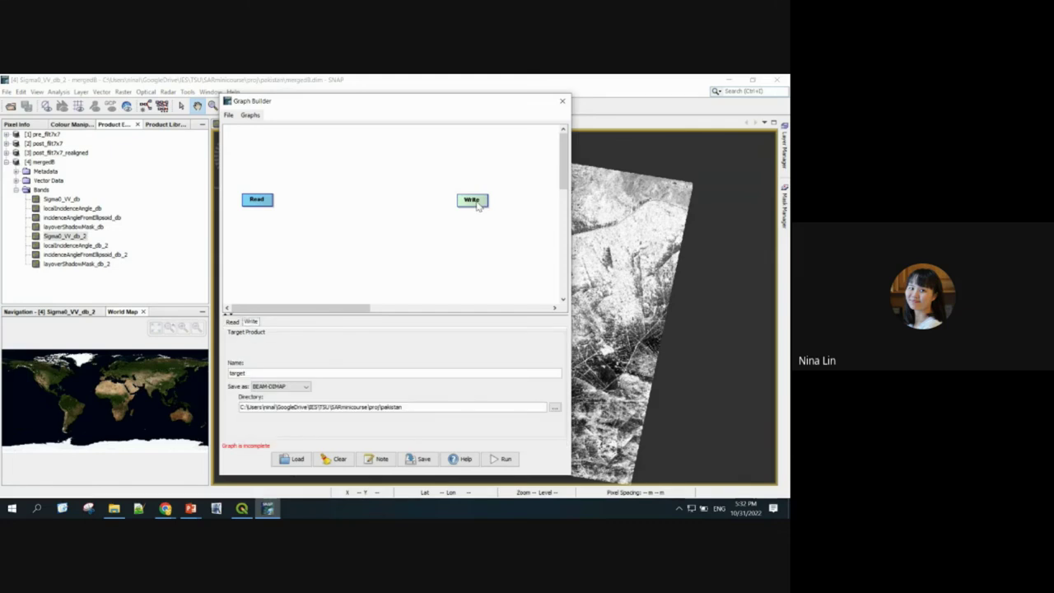
right_click(476, 203)
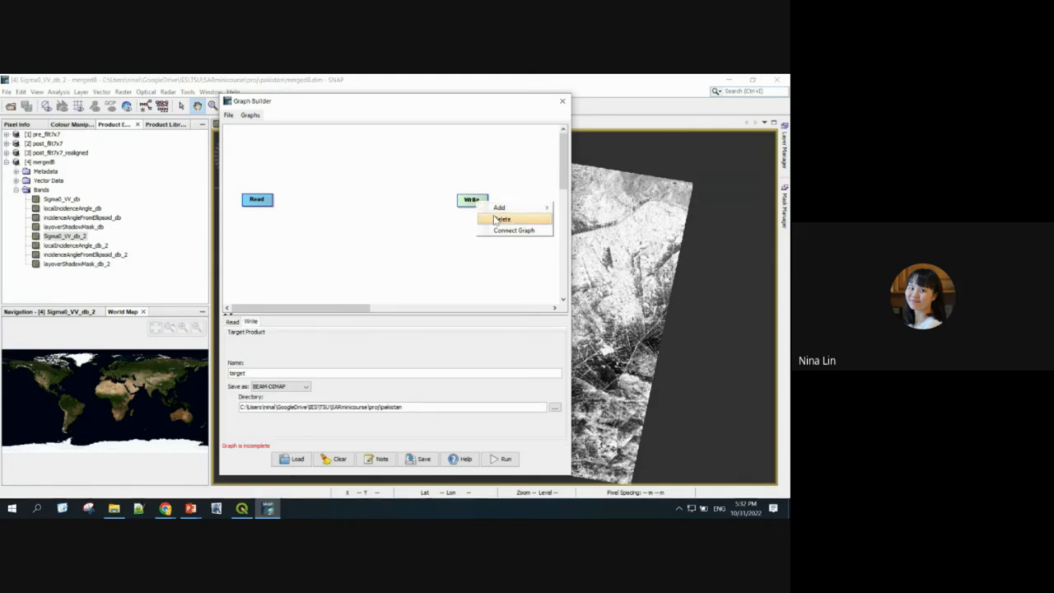
left_click(497, 220)
mouse_move(263, 202)
left_mouse_down()
mouse_move(293, 199)
mouse_move(283, 208)
left_mouse_up()
right_click(344, 213)
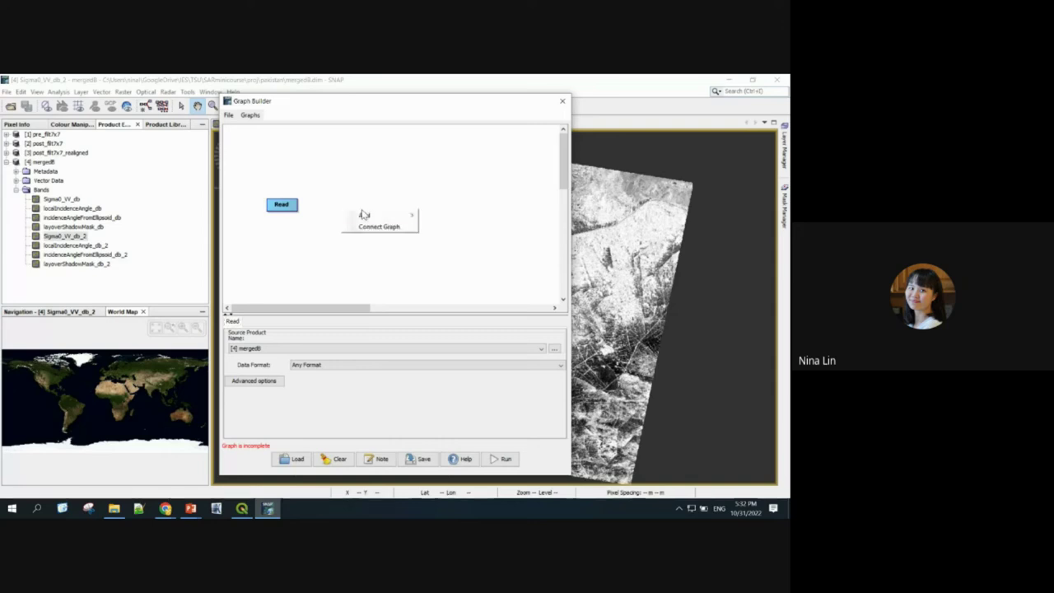
mouse_move(371, 216)
mouse_move(457, 239)
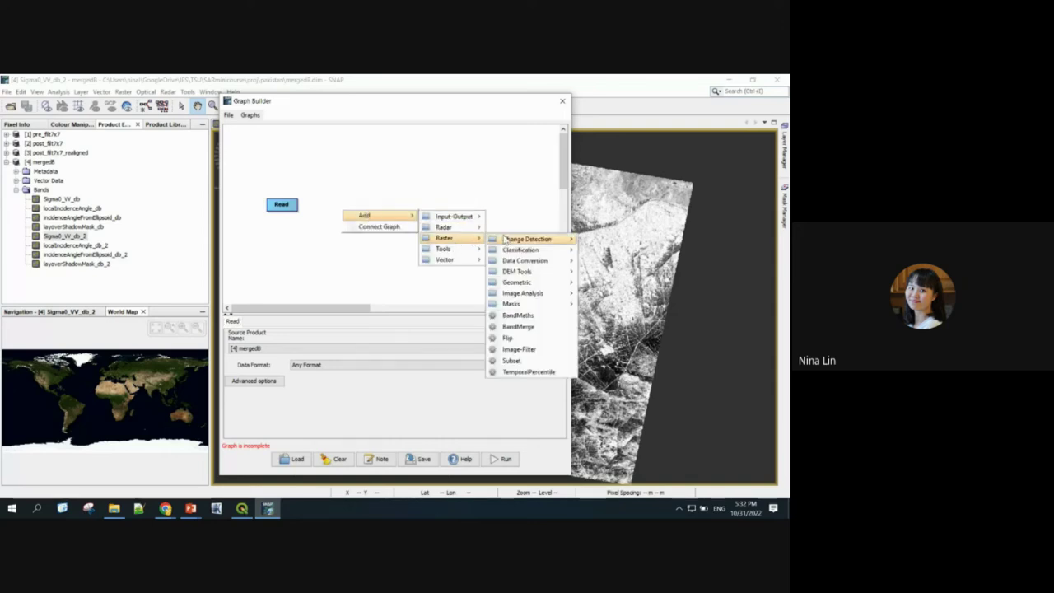
left_click(518, 316)
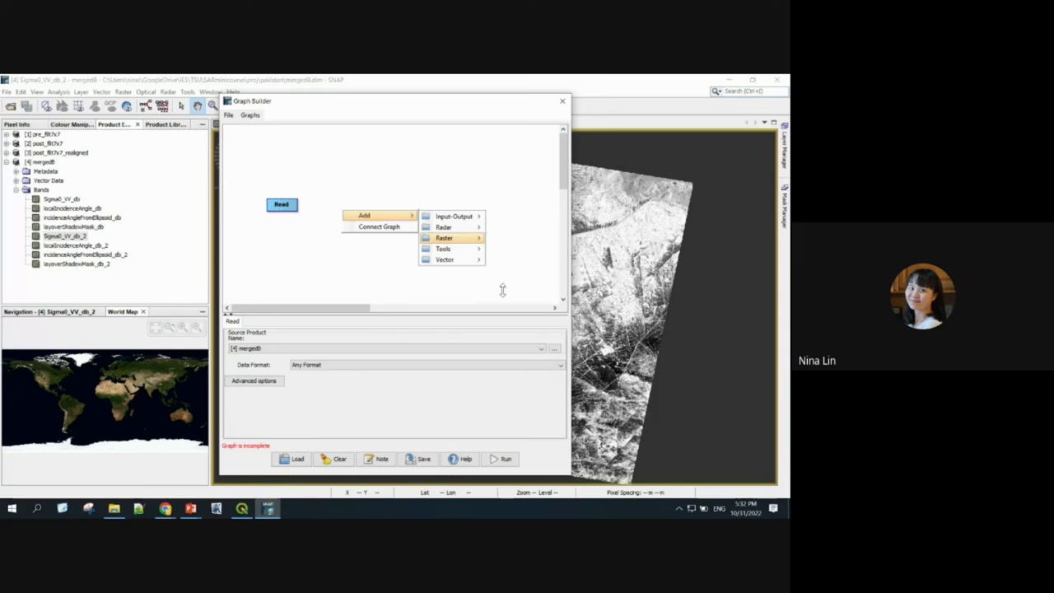
left_click_drag(368, 220, 348, 211)
Add a Write operator after BandMaths and connect Read to BandMaths to Write.
right_click(376, 206)
mouse_move(398, 211)
mouse_move(494, 210)
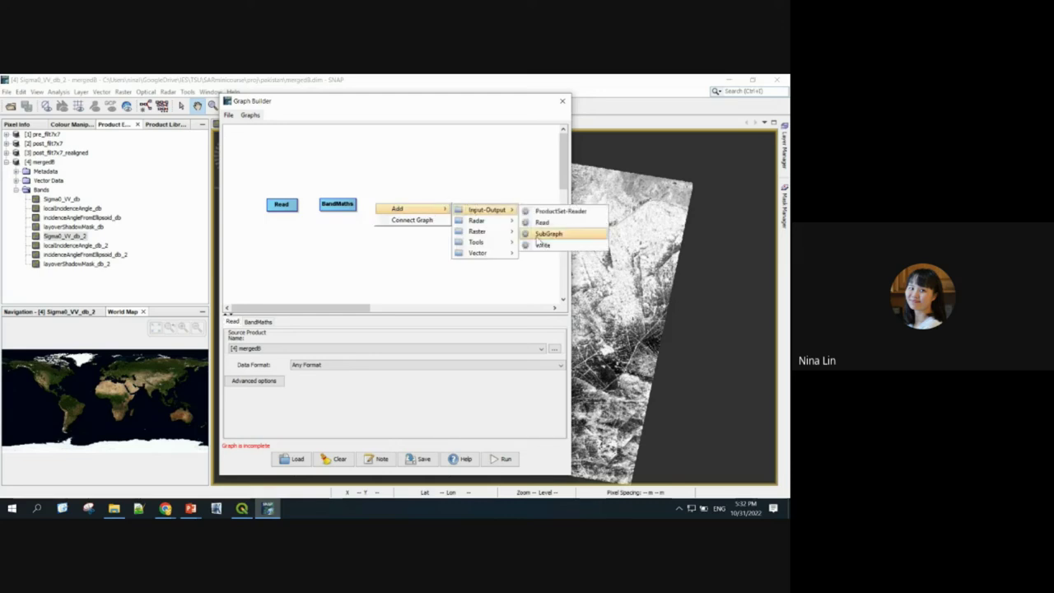
left_click(544, 247)
left_click_drag(391, 211, 400, 207)
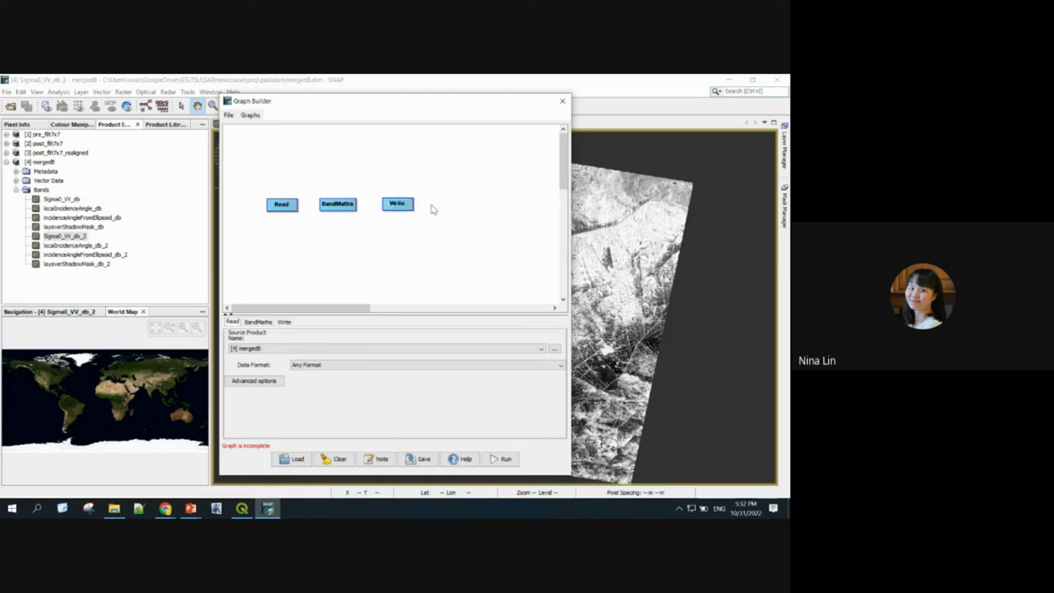
left_click_drag(298, 212, 389, 208)
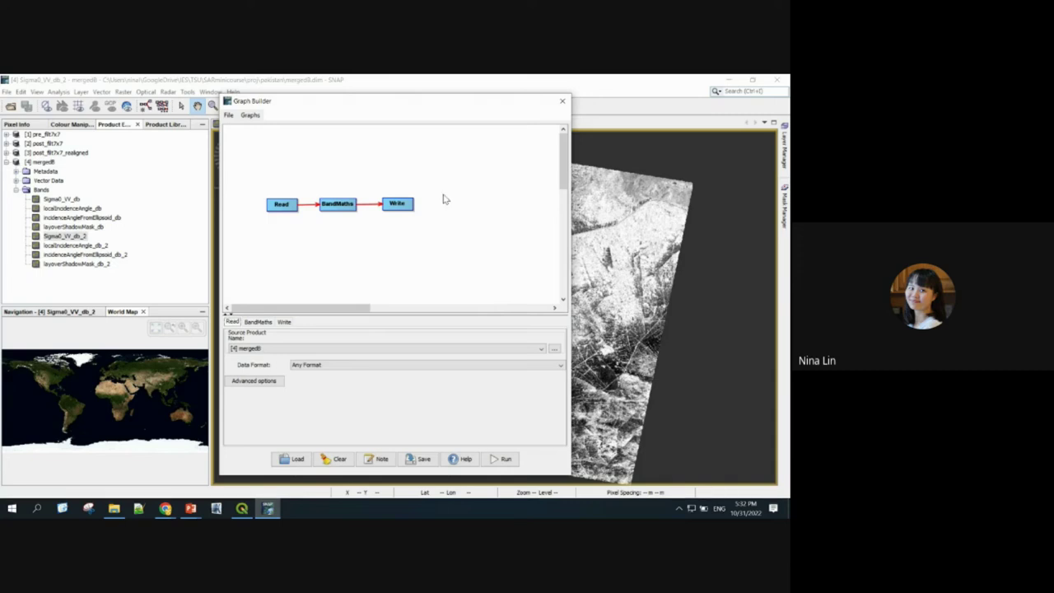
left_click(290, 210)
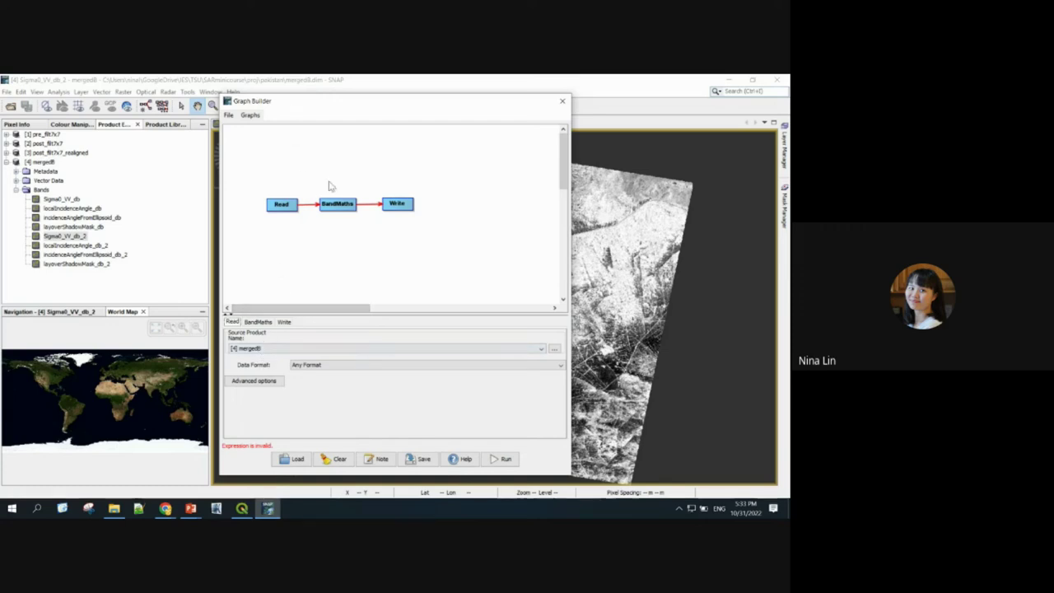
Name the BandMaths operator's target band flood_lt_10.
left_click(338, 205)
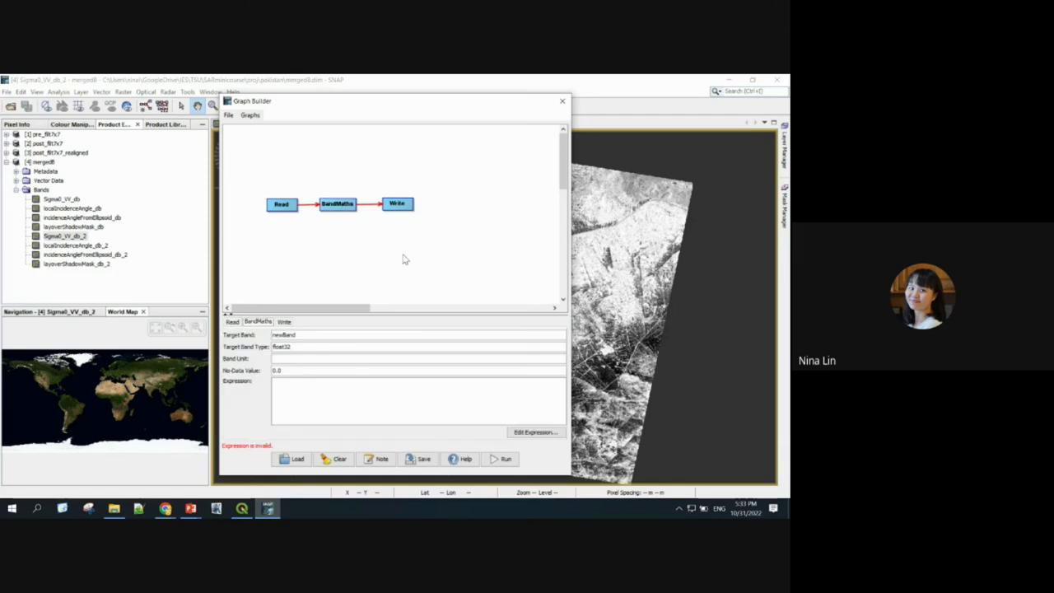
left_click(349, 387)
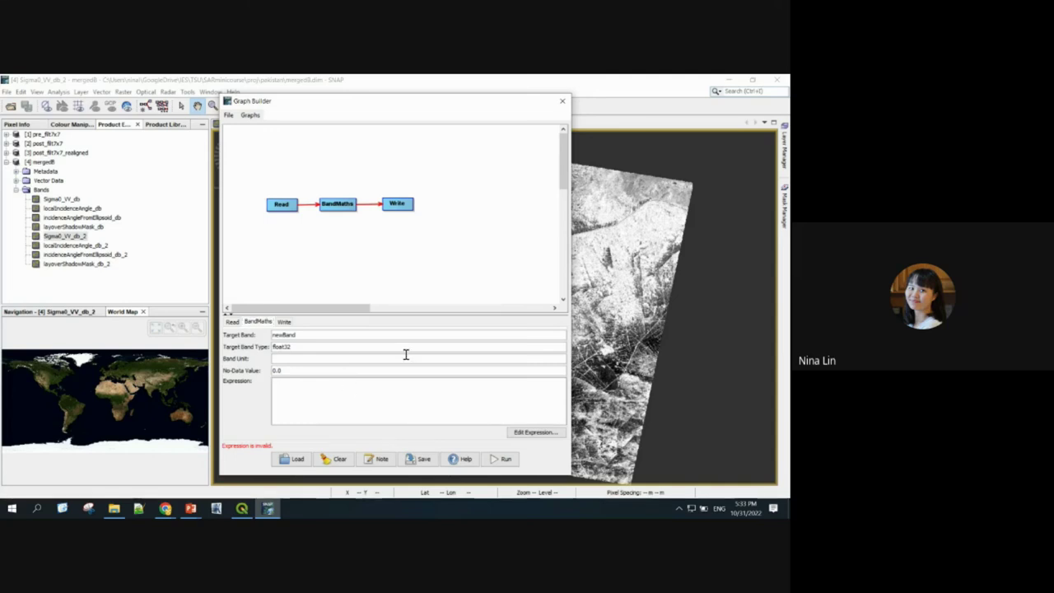
left_click(309, 334)
key("ctrl+a")
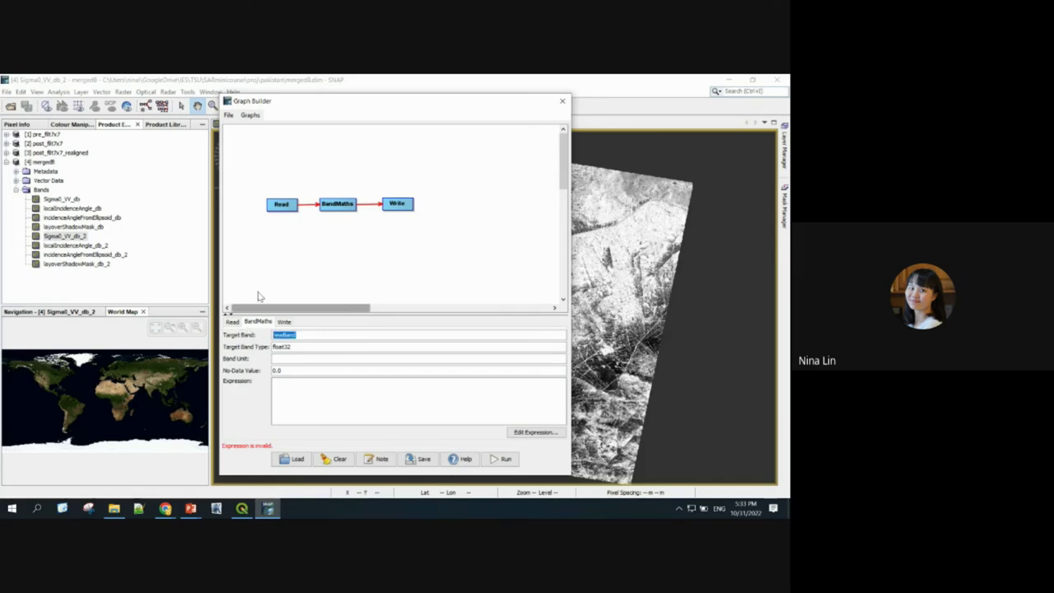
type("flood_flt_10")
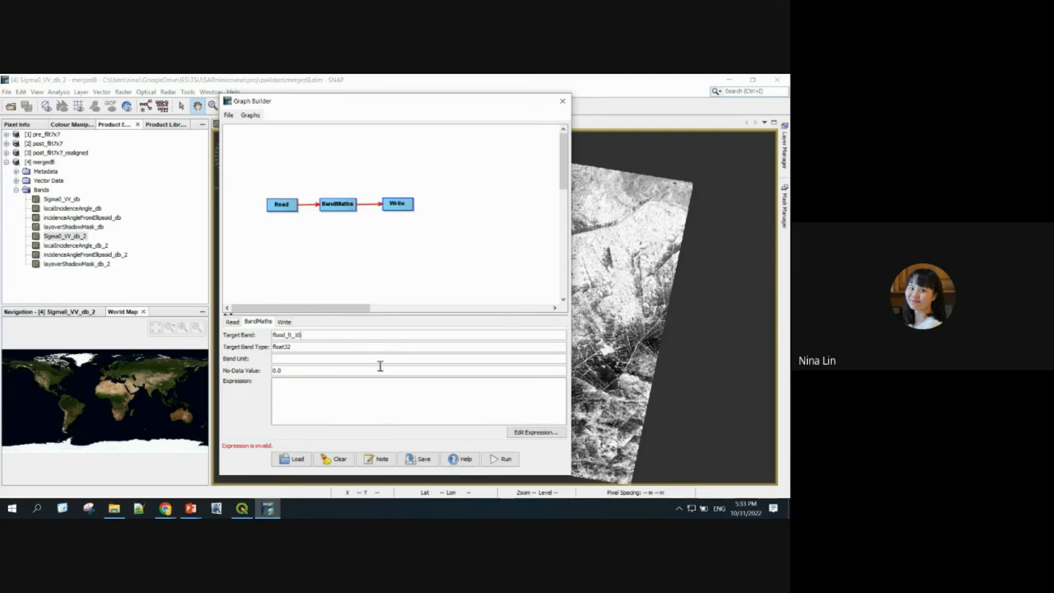
Set the BandMaths expression to ( Sigma0_VV_db_2 - Sigma0_VV_db )<-10.
left_click(537, 434)
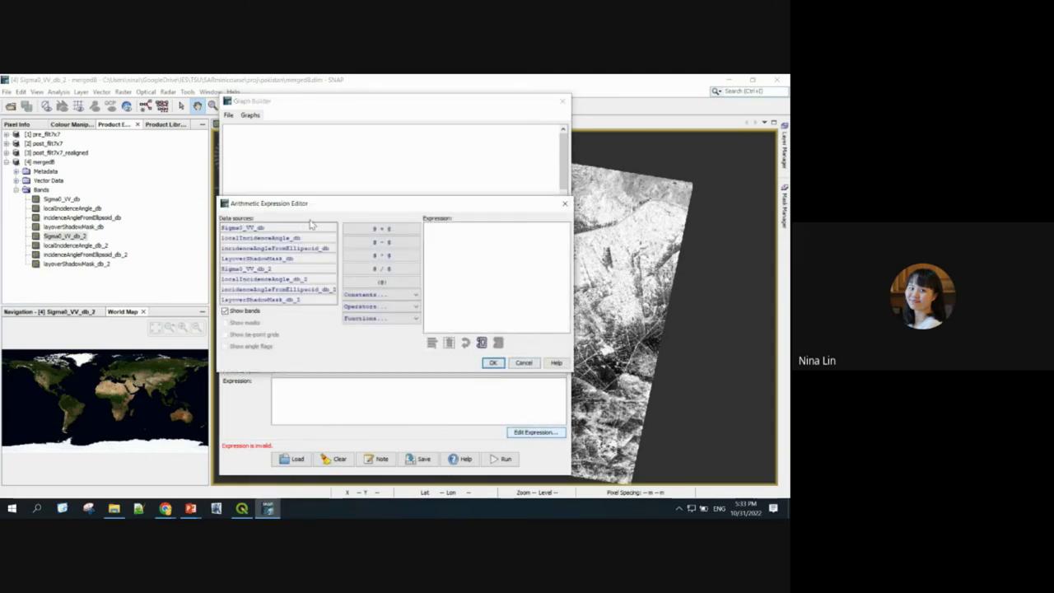
double_click(269, 270)
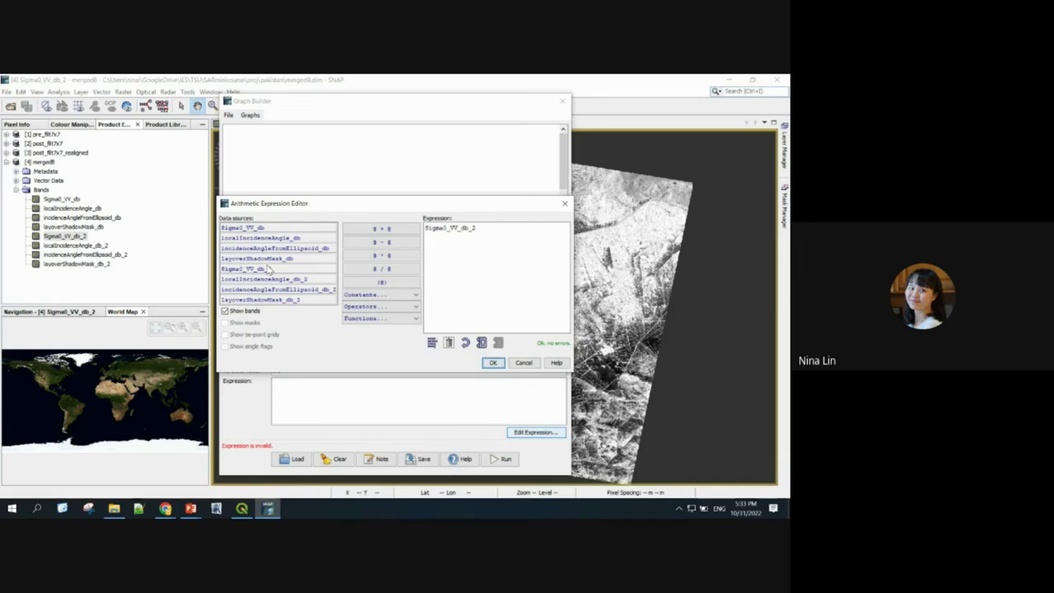
type("-")
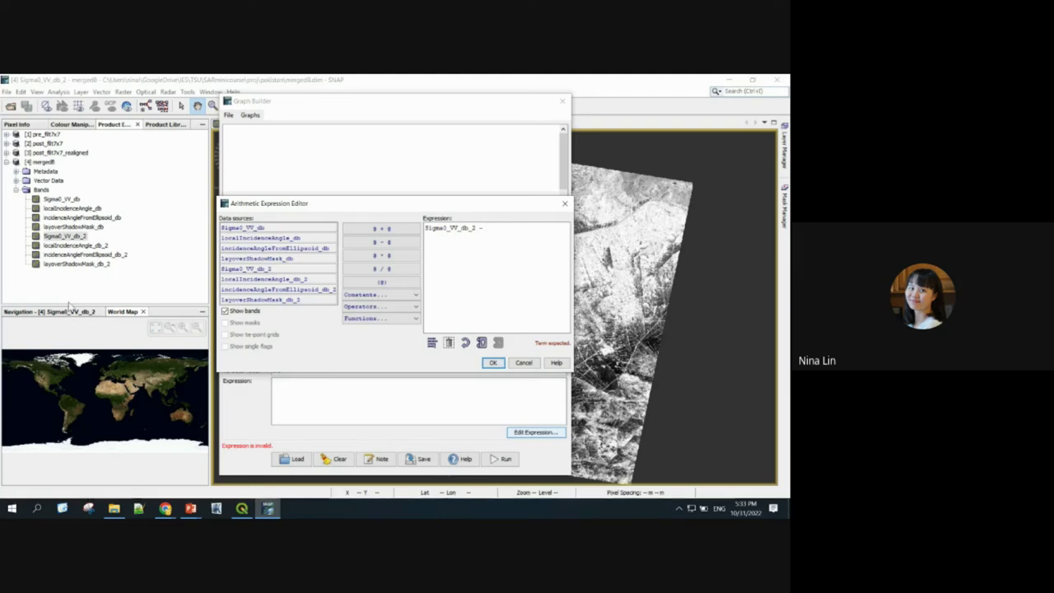
left_click(247, 228)
left_click(530, 231)
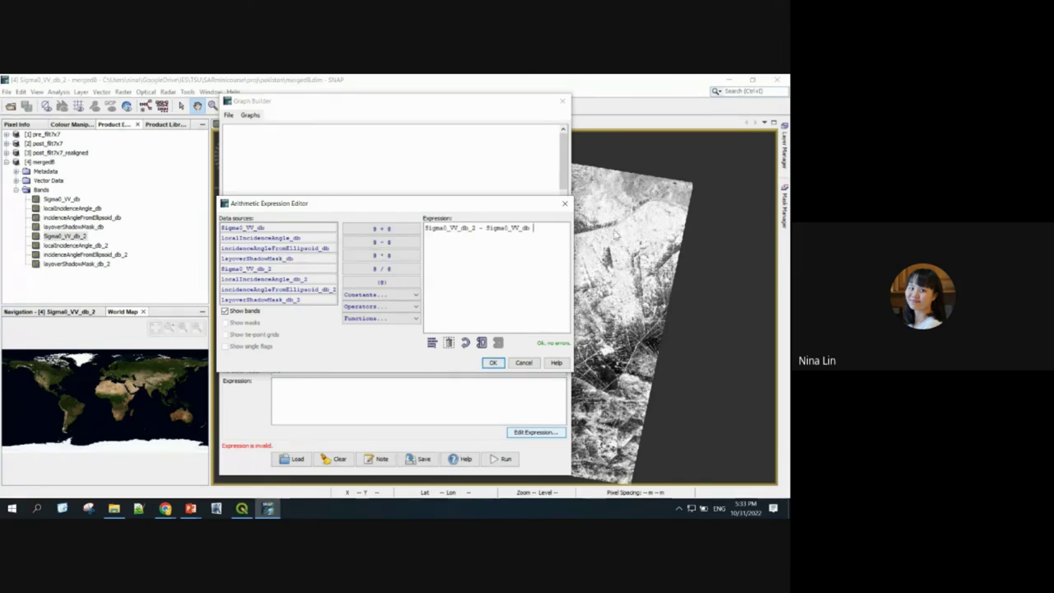
type("/")
key("Home")
type("(")
key("End")
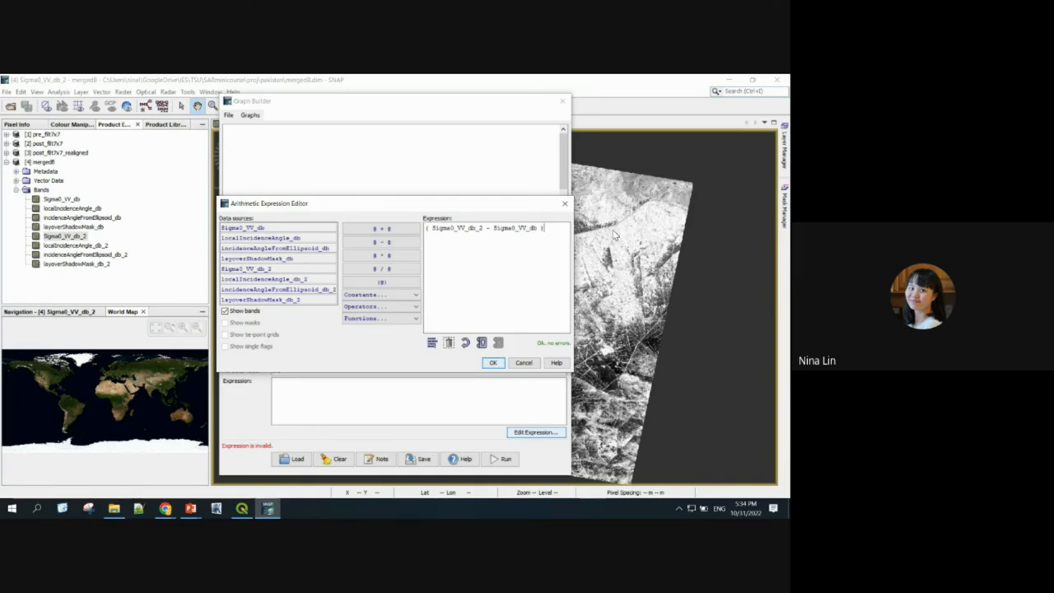
type("<-10")
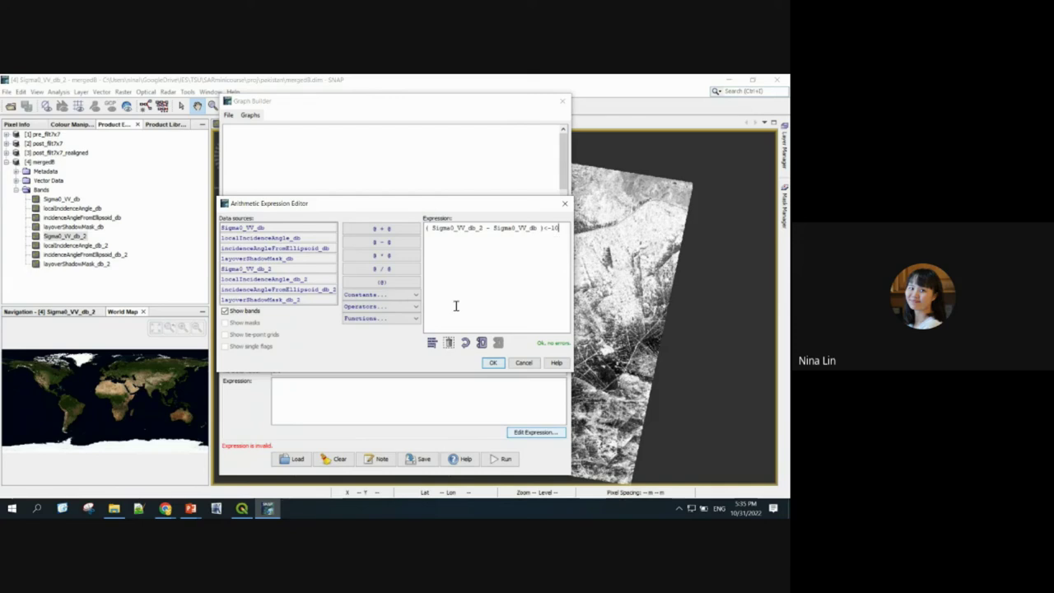
left_click(492, 364)
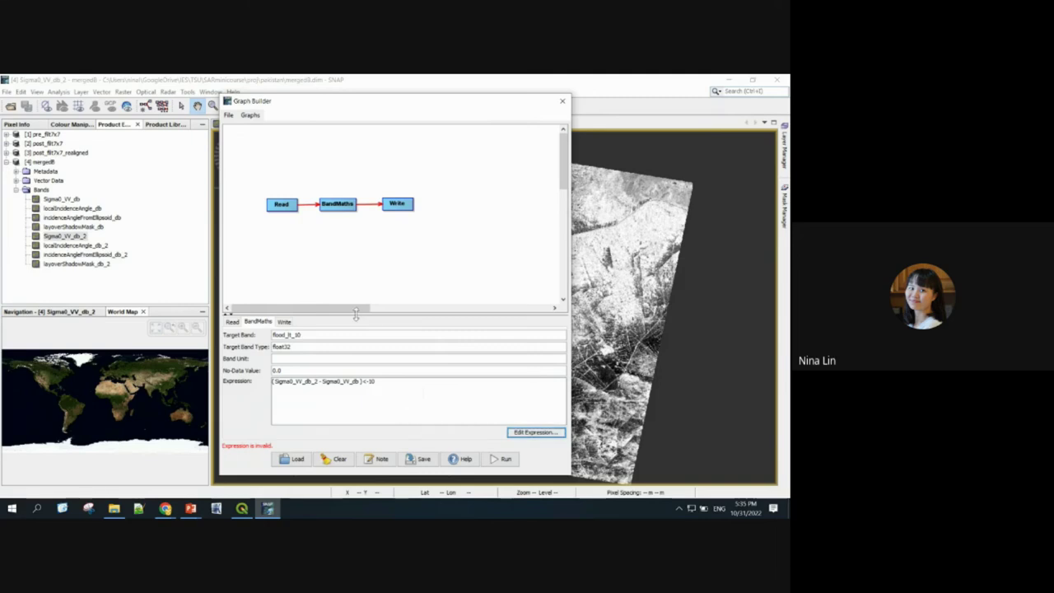
Name the Write operator's target product FPM_f7x7_lt_n10 and run the graph.
left_click(284, 321)
left_click_drag(301, 376, 201, 383)
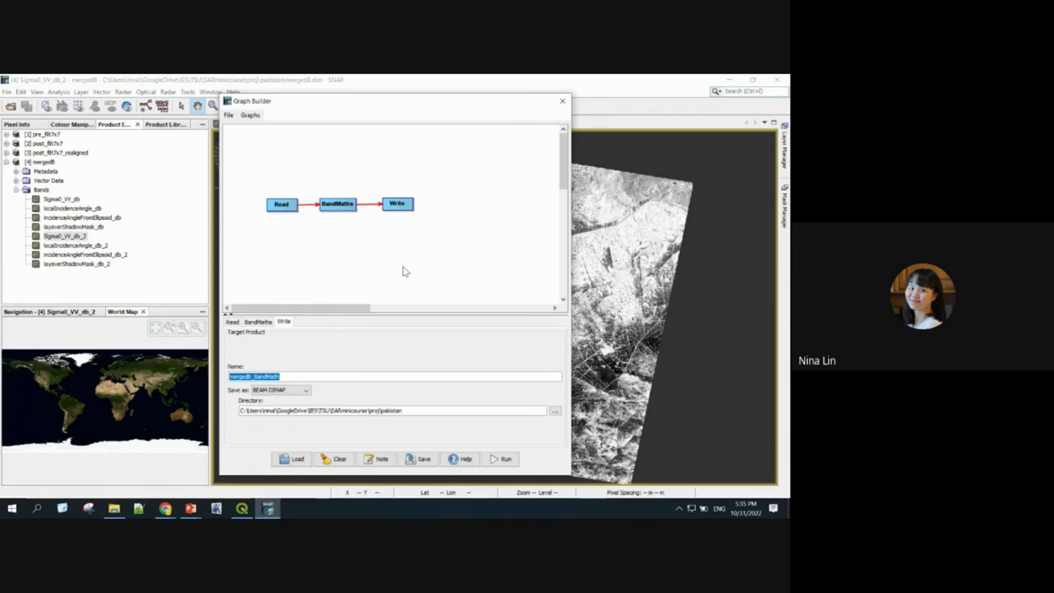
type("FPM_")
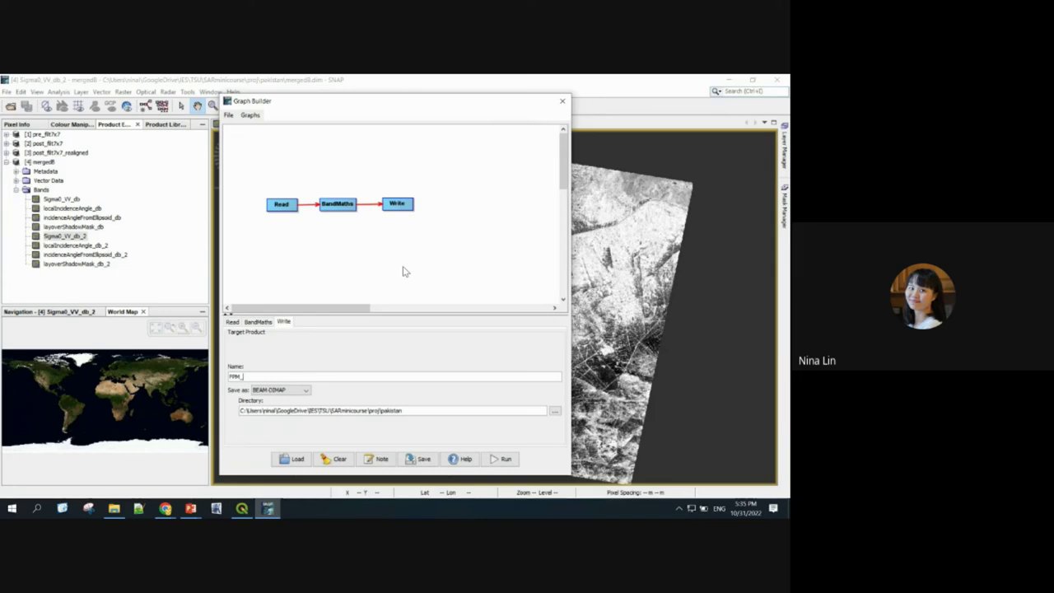
type("f7x7_lt_n10")
left_click(504, 459)
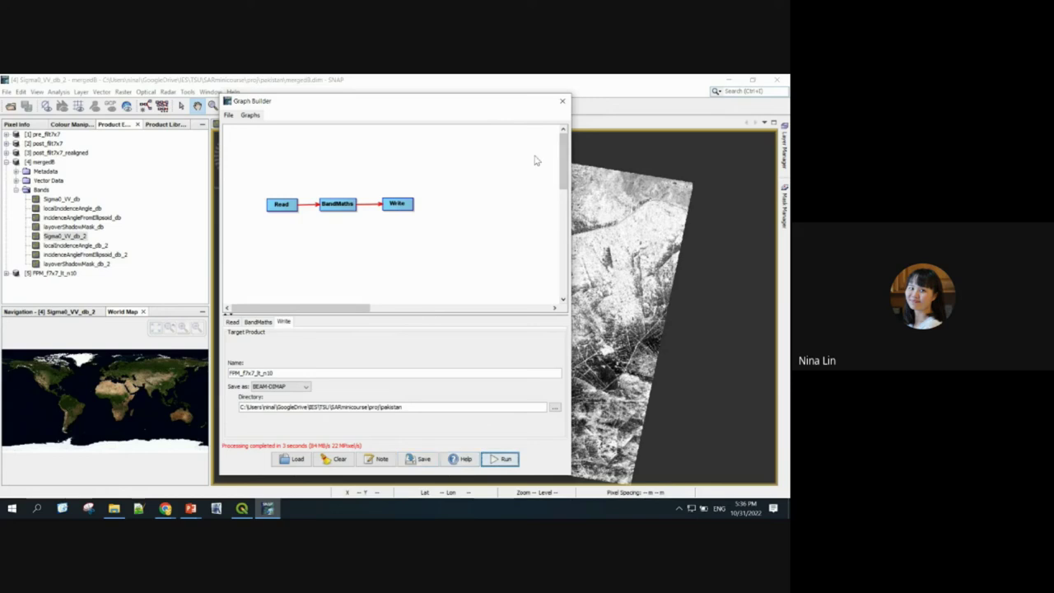
Save the graph as myGraphFPM.xml in the xml folder and close the Graph Builder.
left_click(424, 460)
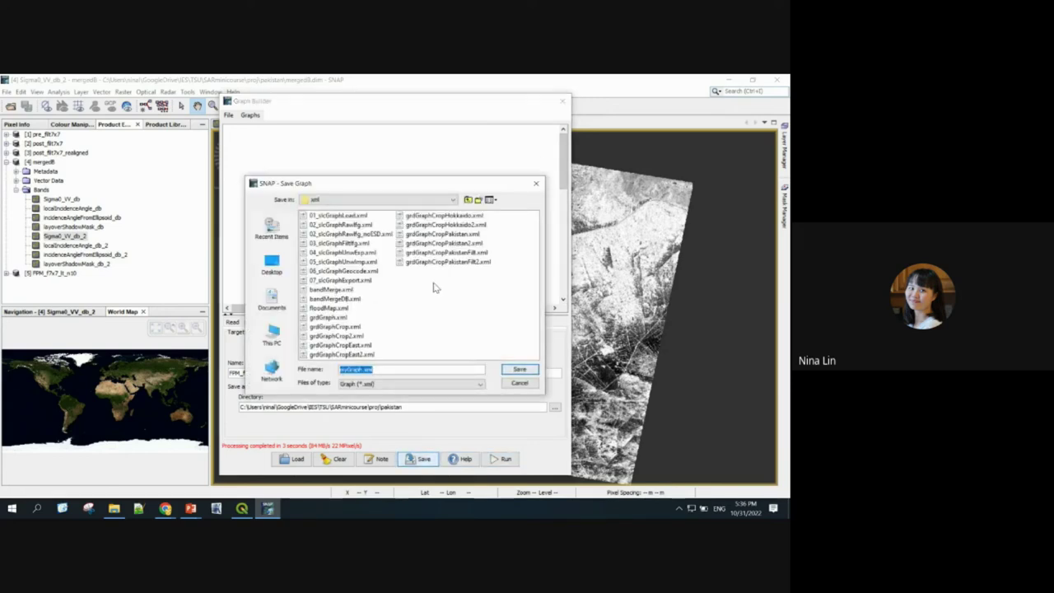
left_click(365, 370)
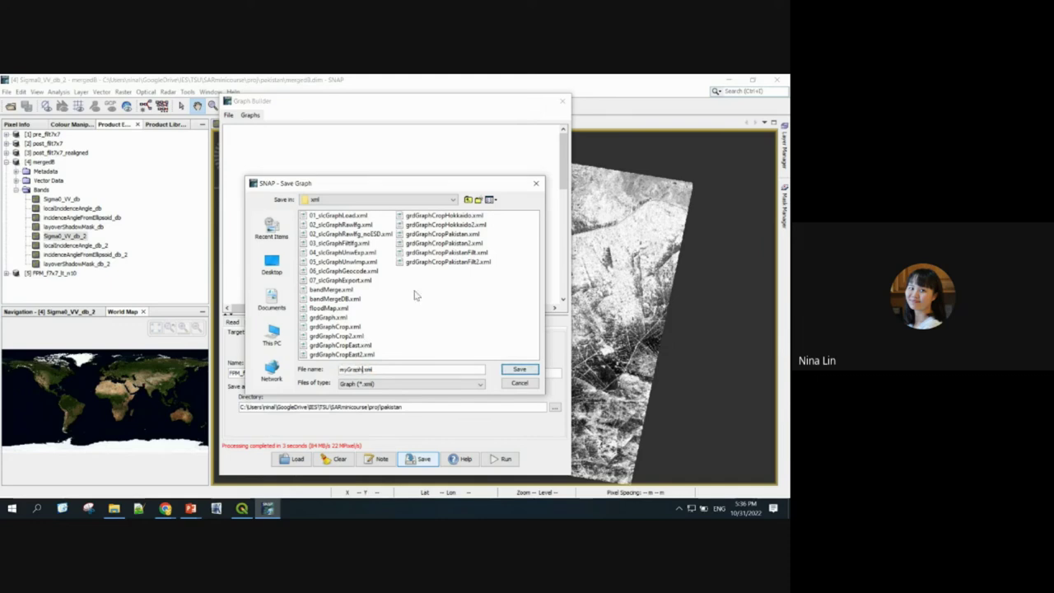
type("FPM")
left_click(516, 372)
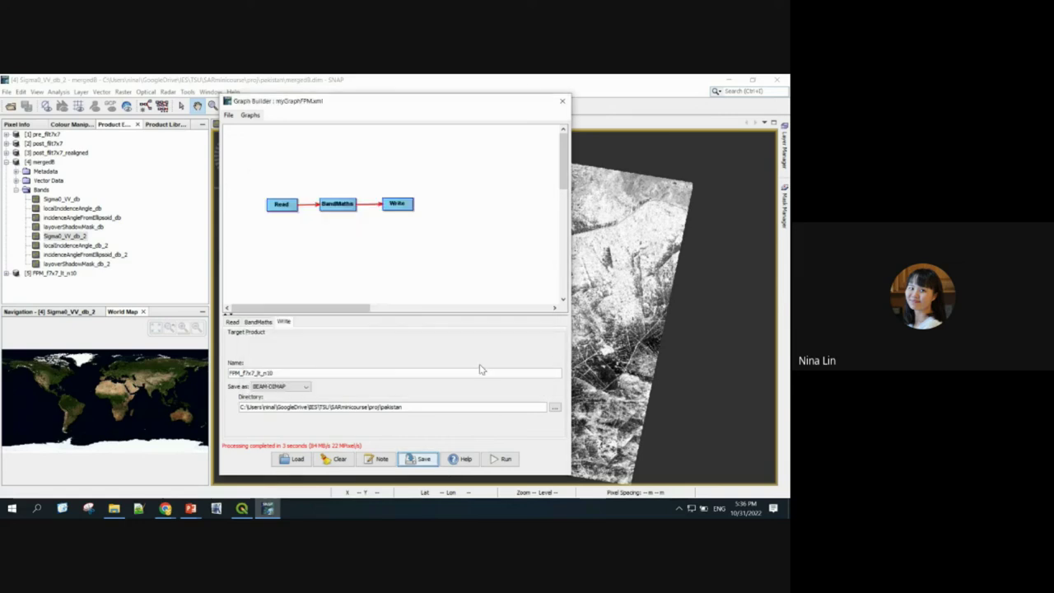
left_click(563, 102)
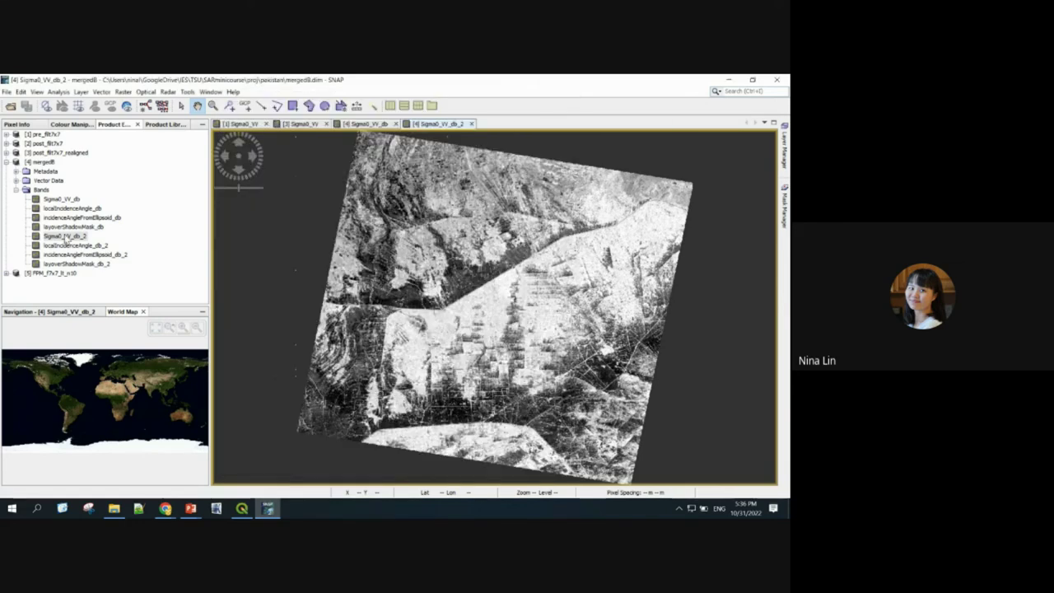
Display the flood_lt_10 band of the FPM_f7x7_lt_n10 product in an image view.
left_click(64, 236)
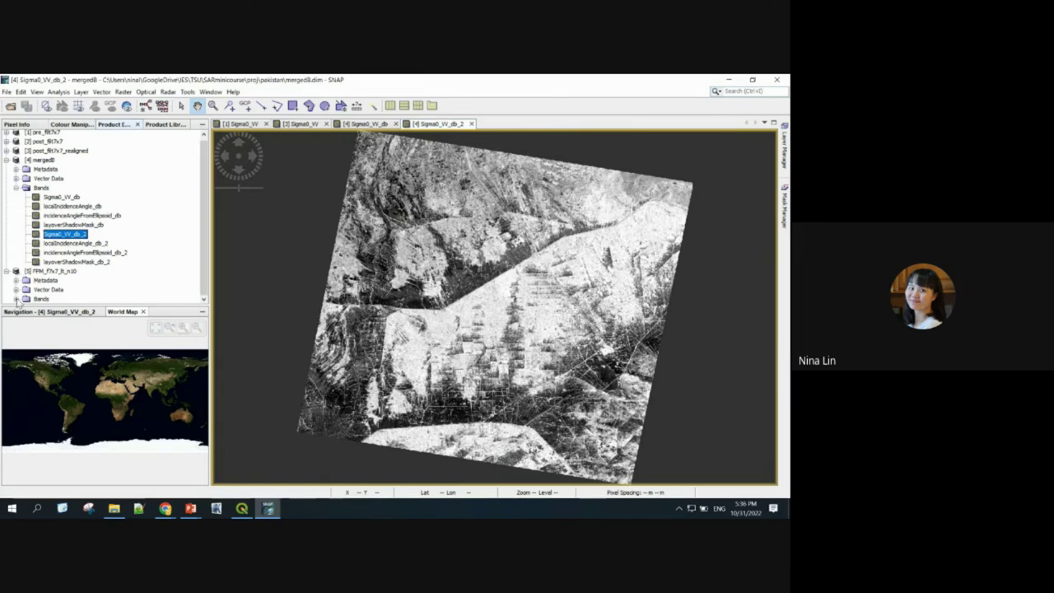
left_click(17, 299)
double_click(66, 299)
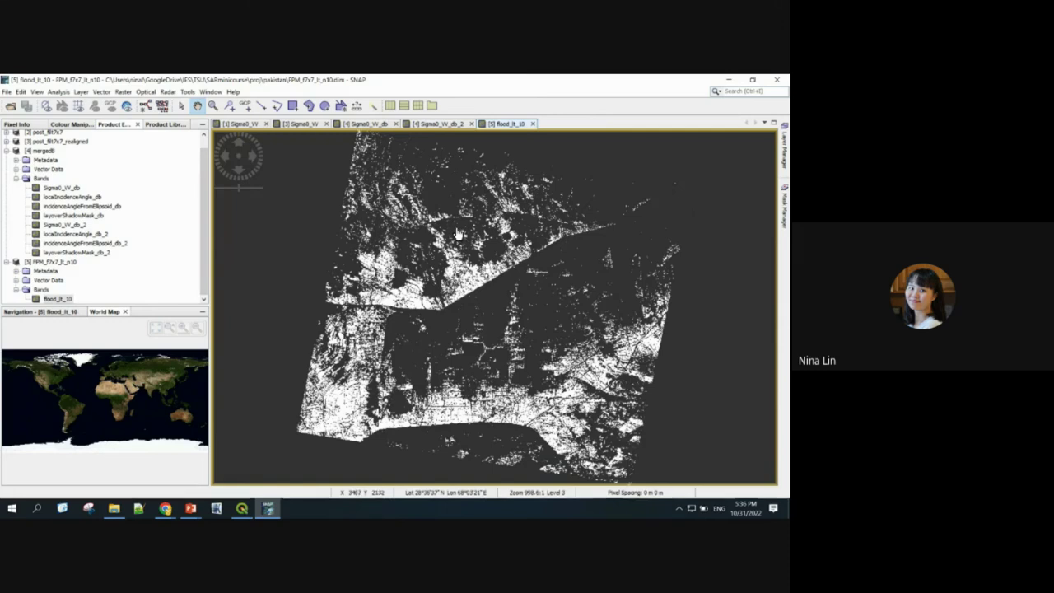
Inspect the flood_lt_10 band's pixel values and coordinates across the white flood areas and the dark surroundings.
left_click(16, 124)
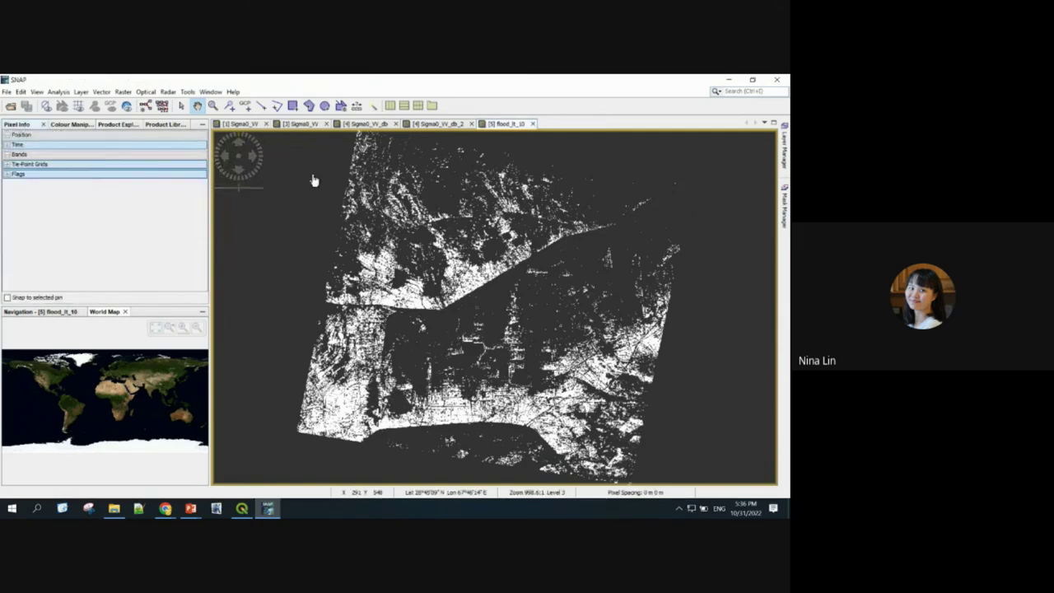
scroll(440, 252, "down", 1)
scroll(441, 252, "up", 1)
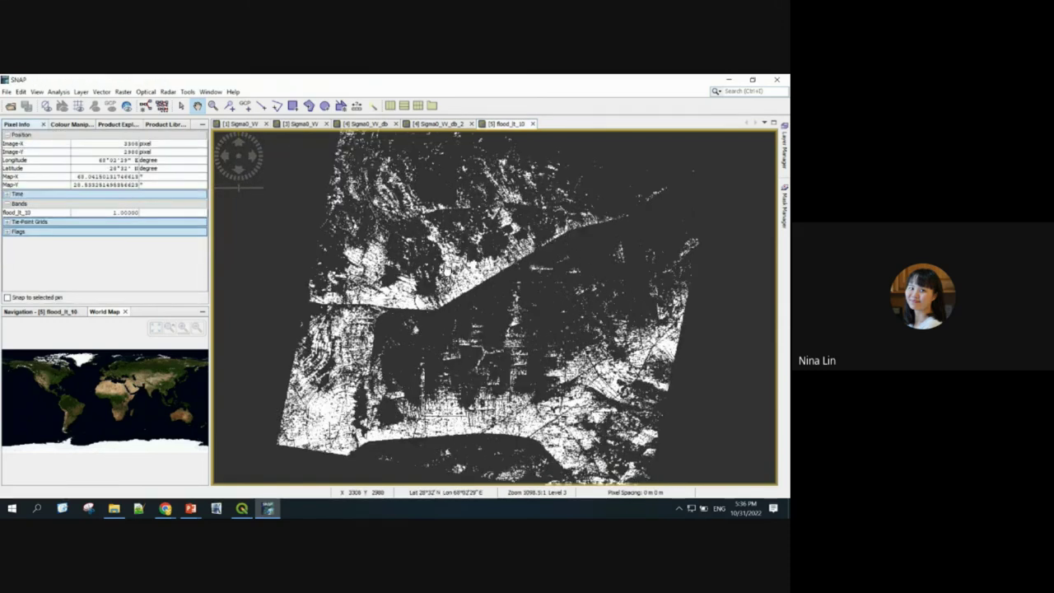
scroll(441, 252, "up", 3)
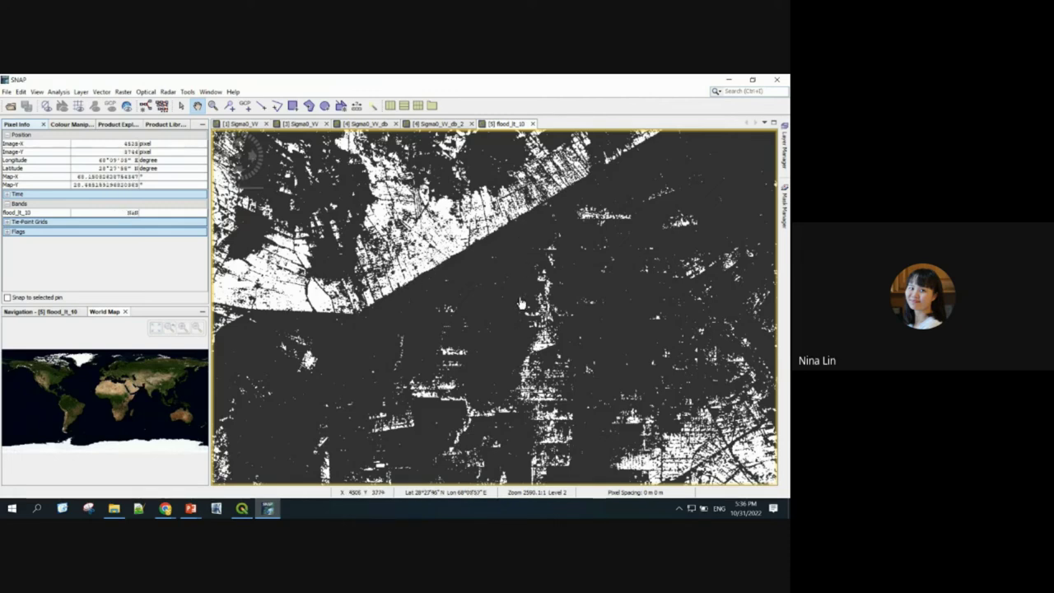
scroll(519, 305, "up", 1)
scroll(520, 306, "down", 3)
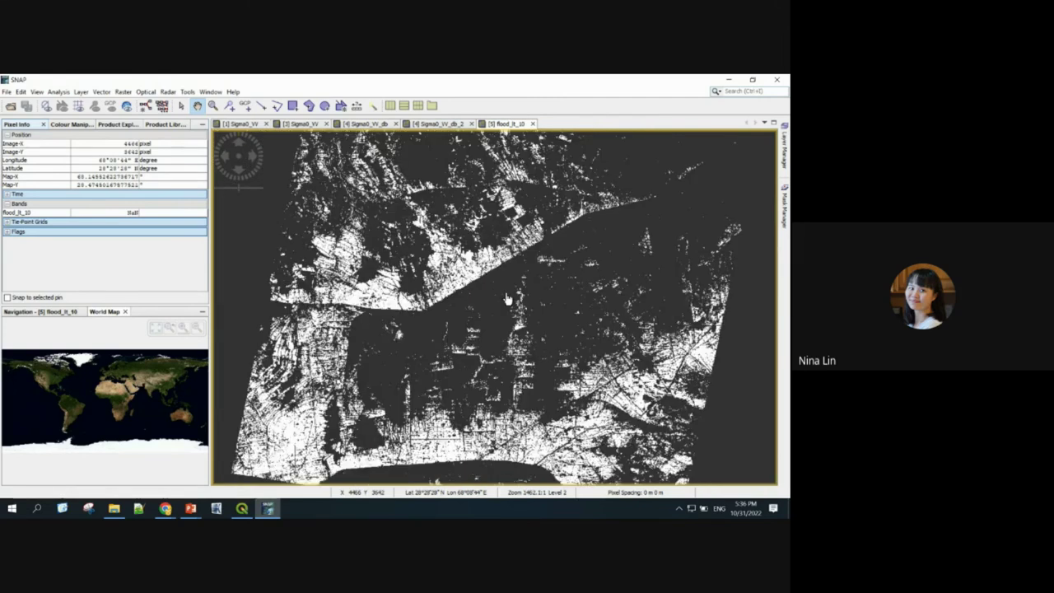
scroll(508, 300, "down", 2)
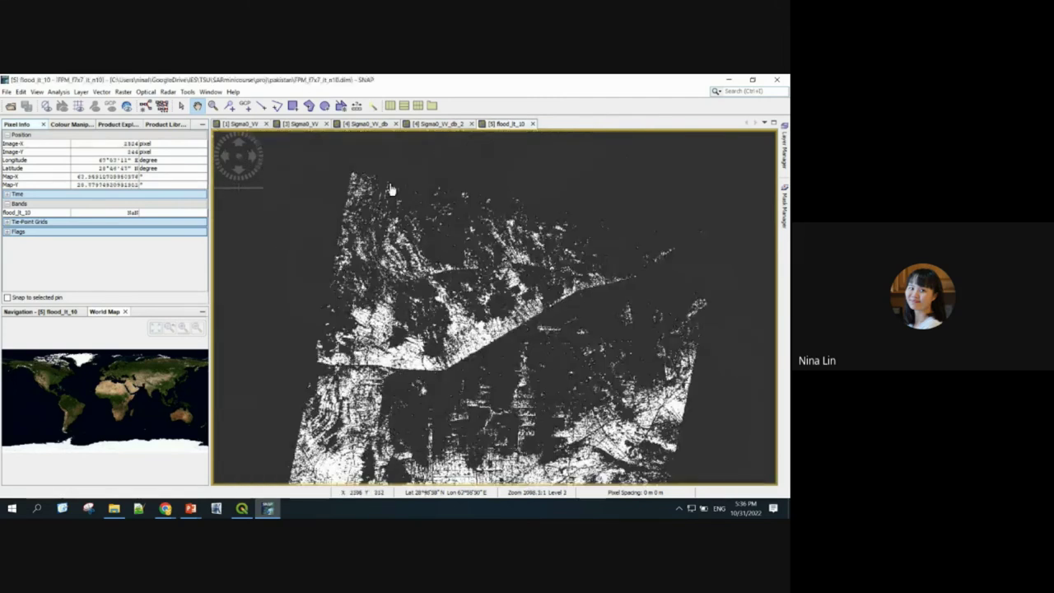
Compare the Sigma0_VV_db_2 and Sigma0_VV_db images with the flood_lt_10 map, examining the northern part of the scene.
left_click(441, 125)
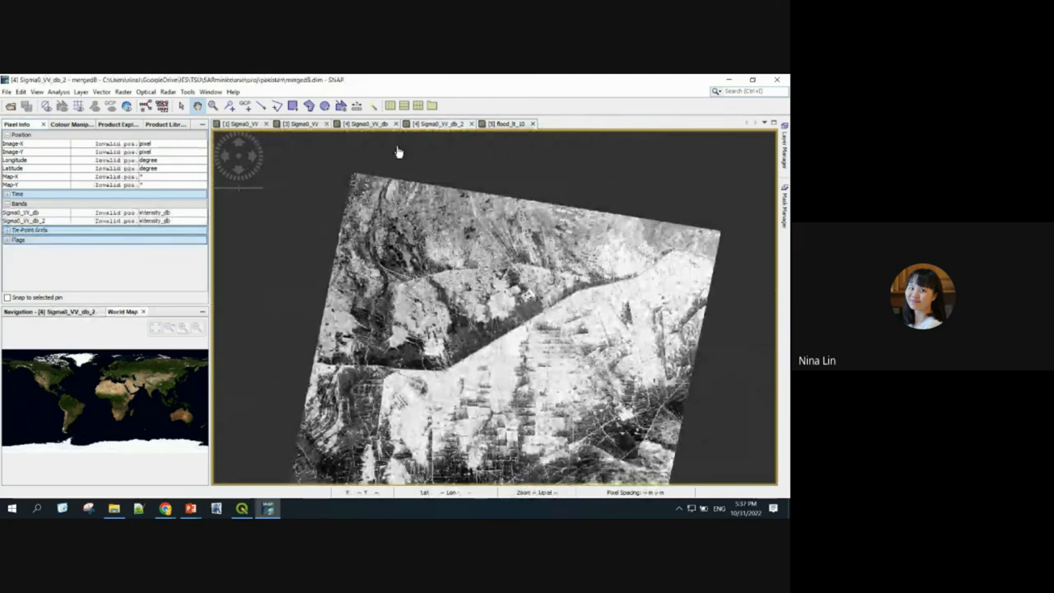
left_click(355, 123)
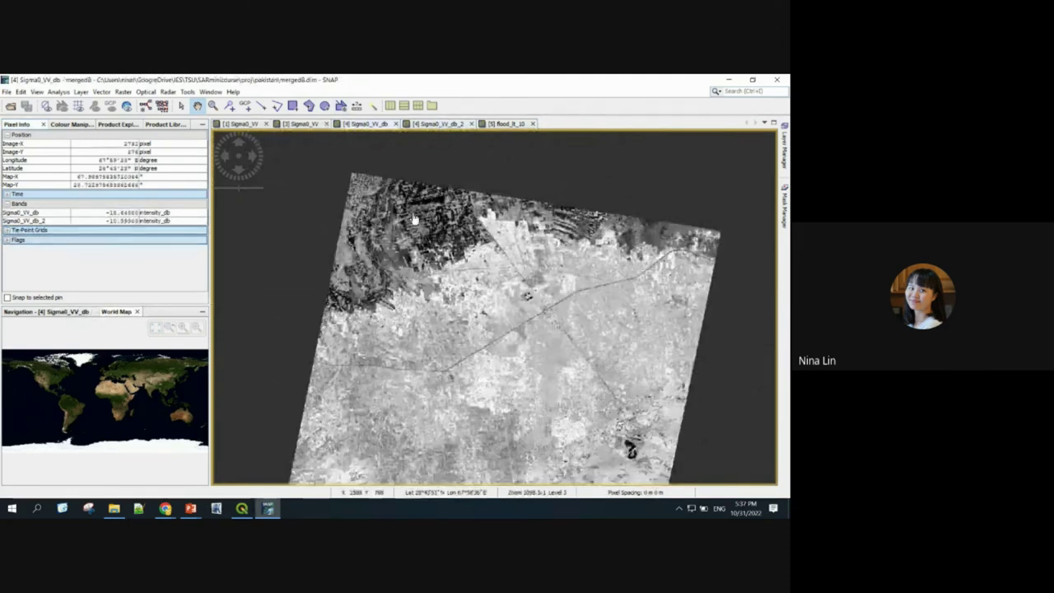
left_click(439, 124)
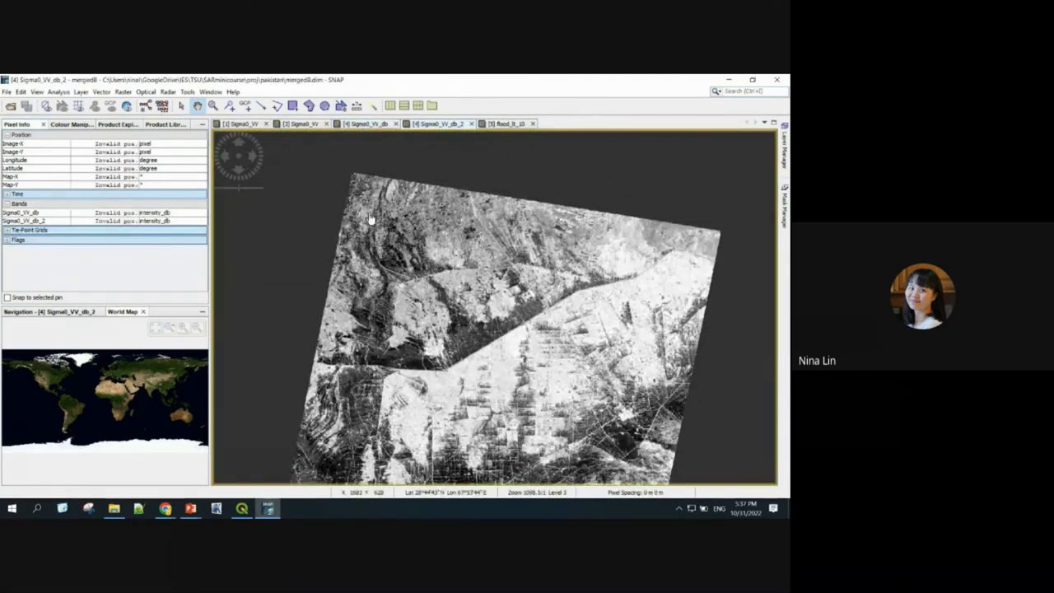
left_click(506, 125)
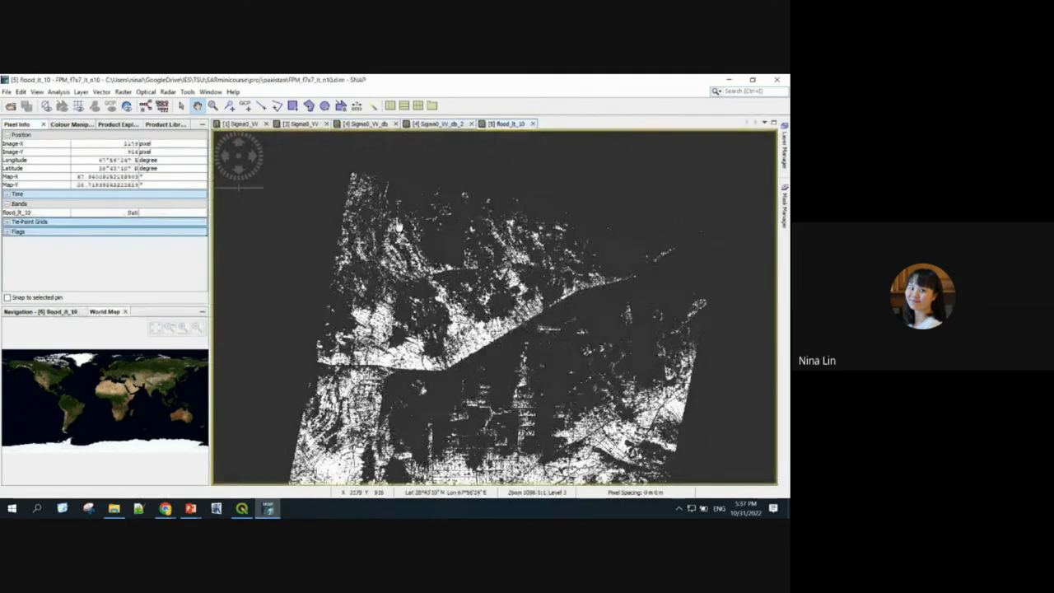
scroll(399, 226, "up", 2)
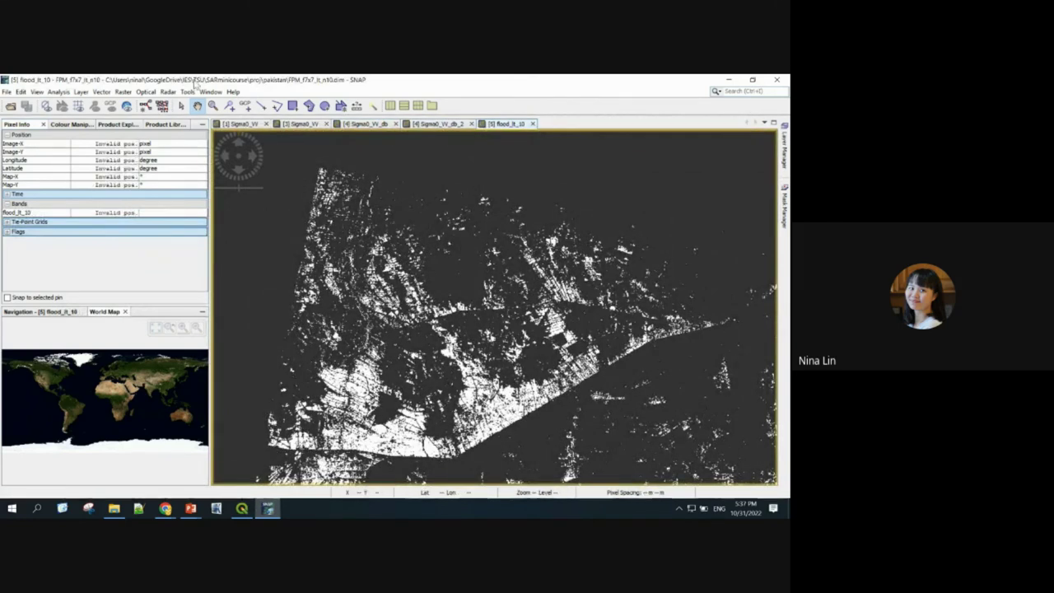
left_click(116, 125)
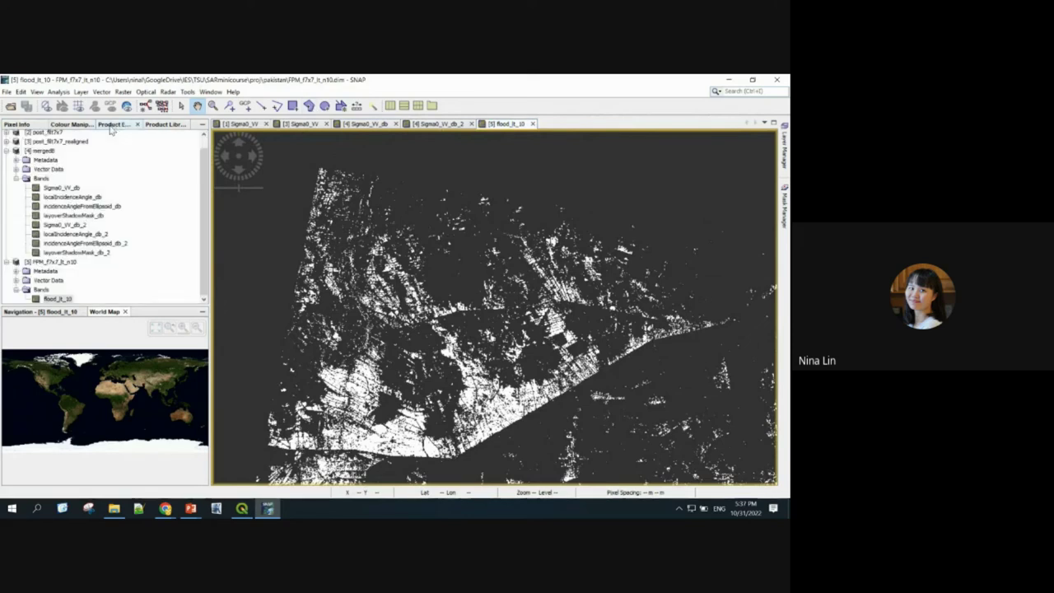
left_click(63, 300)
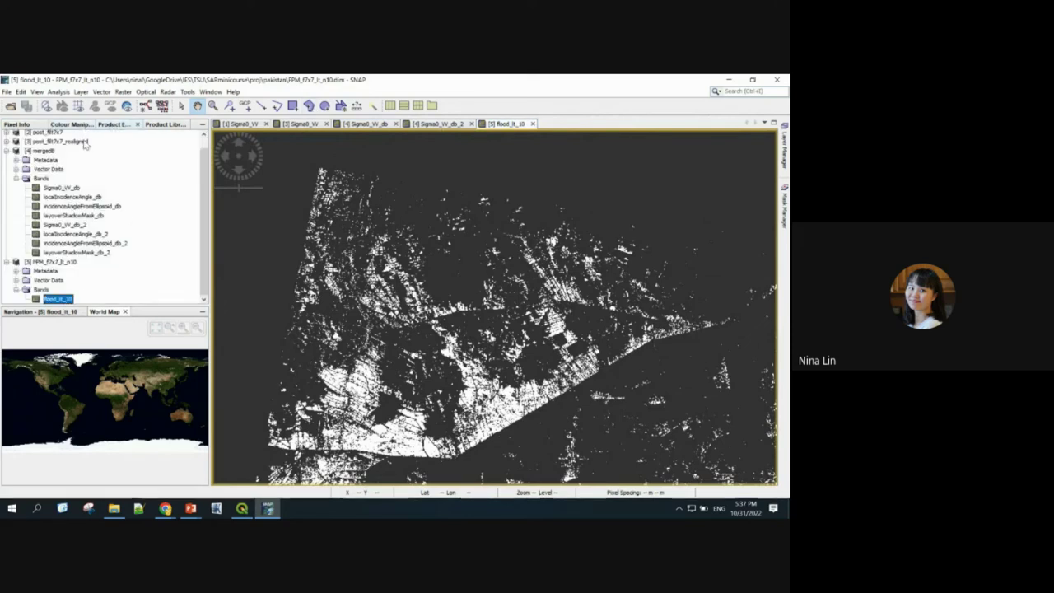
left_click(123, 91)
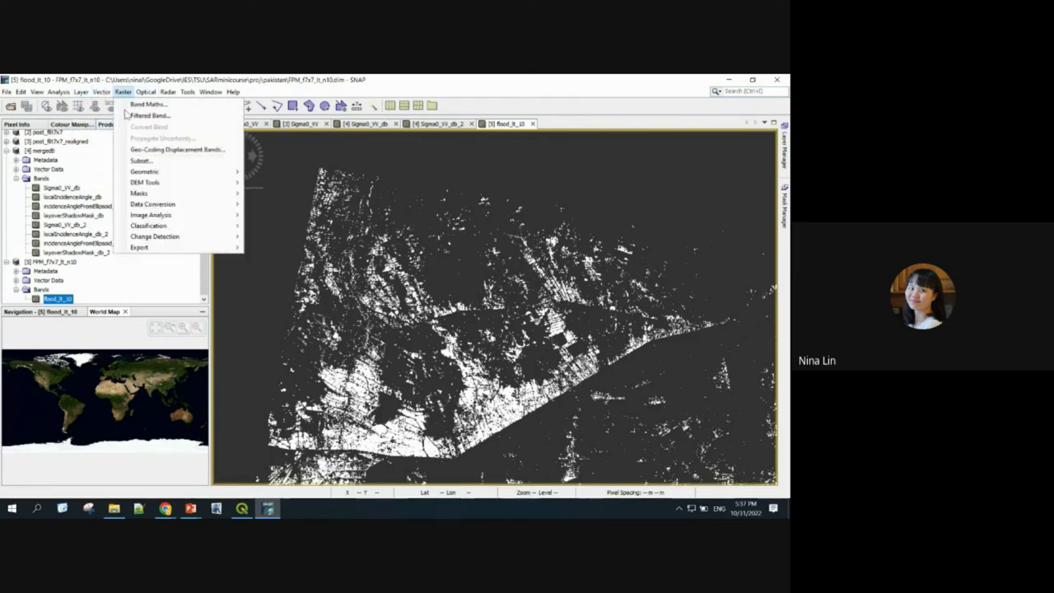
mouse_move(195, 209)
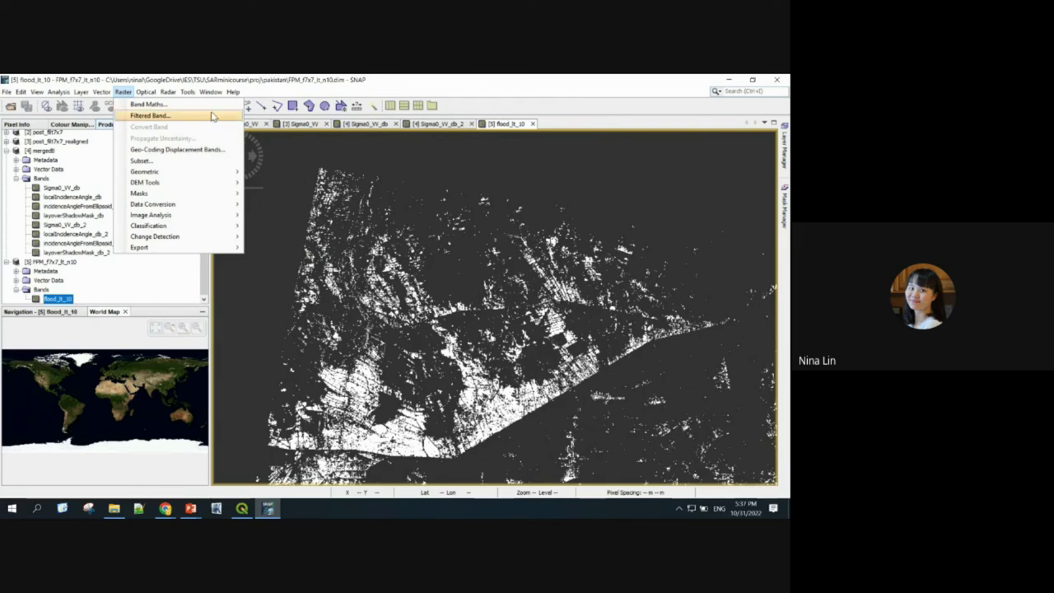
Switch to QGIS with the displacement_cm project open.
left_click(249, 512)
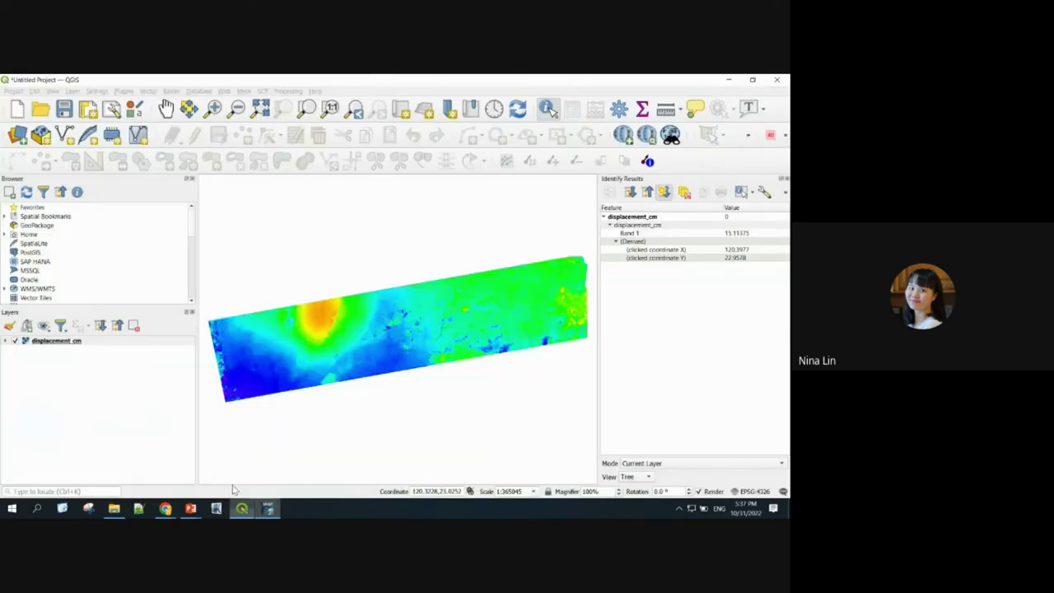